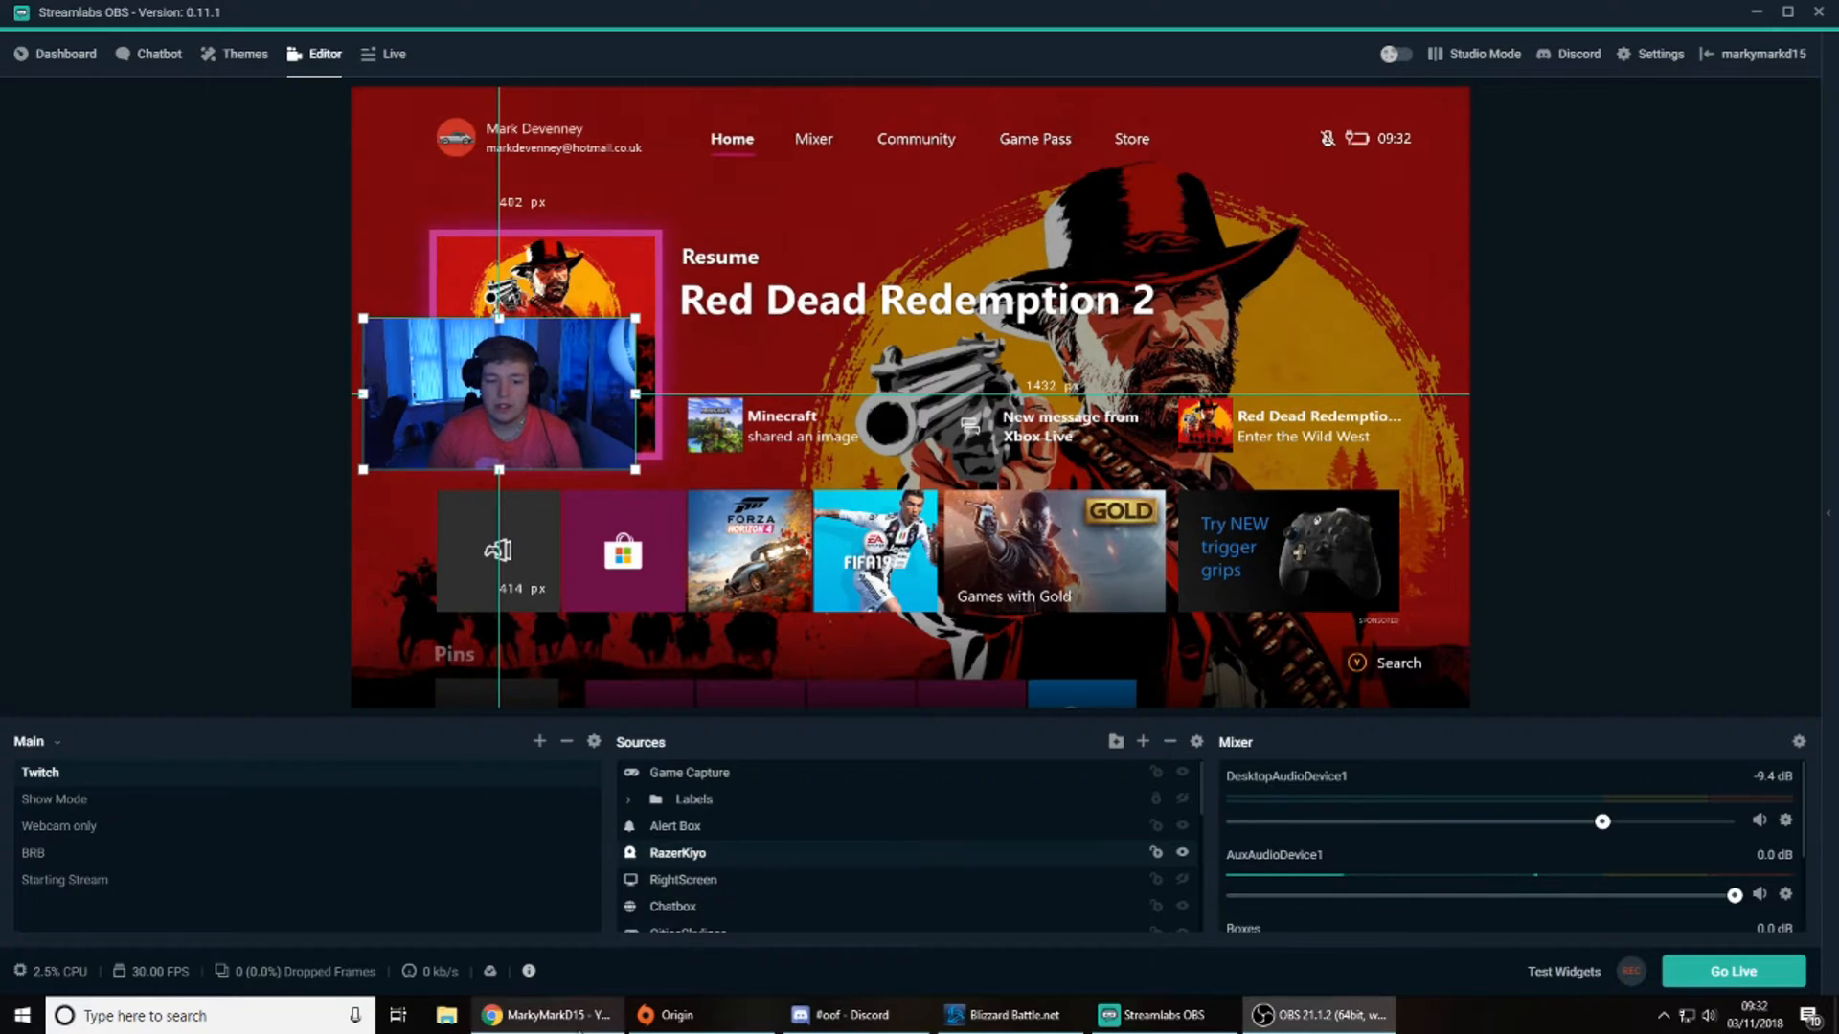
# Step: Switch to the browser and view the Streamlabs OBS download page and the Speedtest result
pyautogui.moveTo(579, 1029)
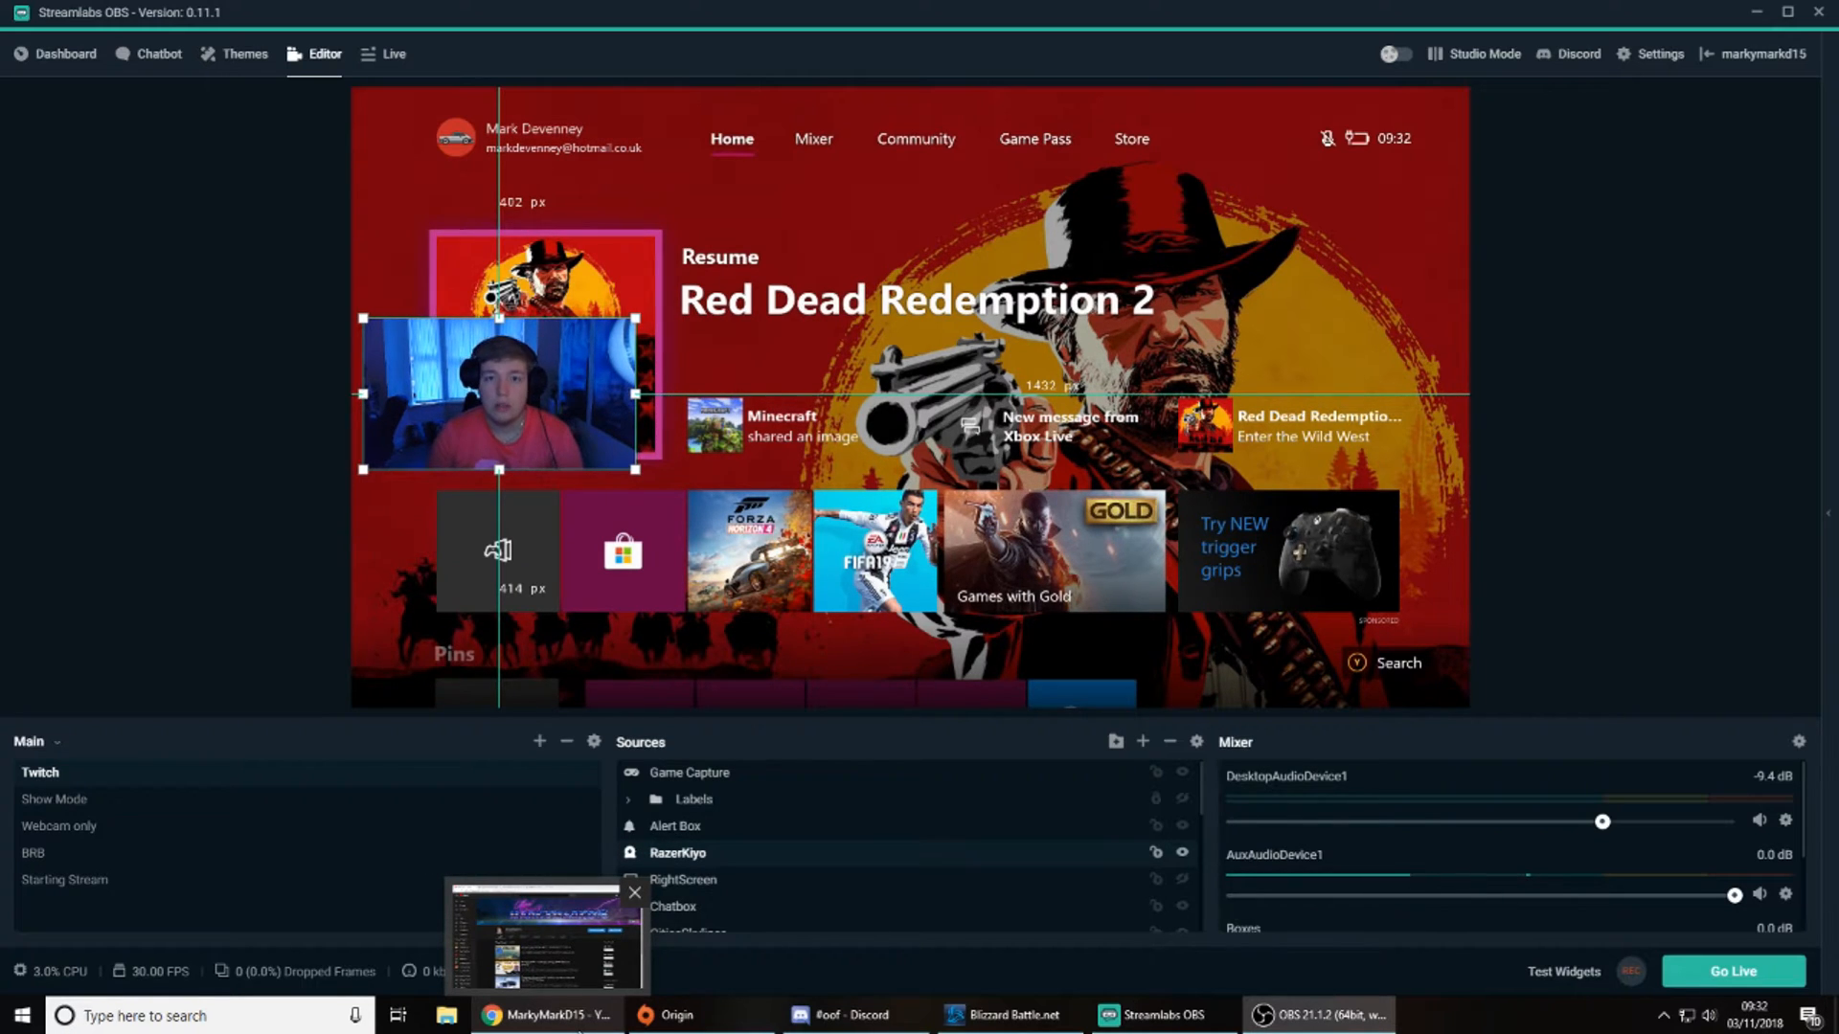
pyautogui.click(561, 1013)
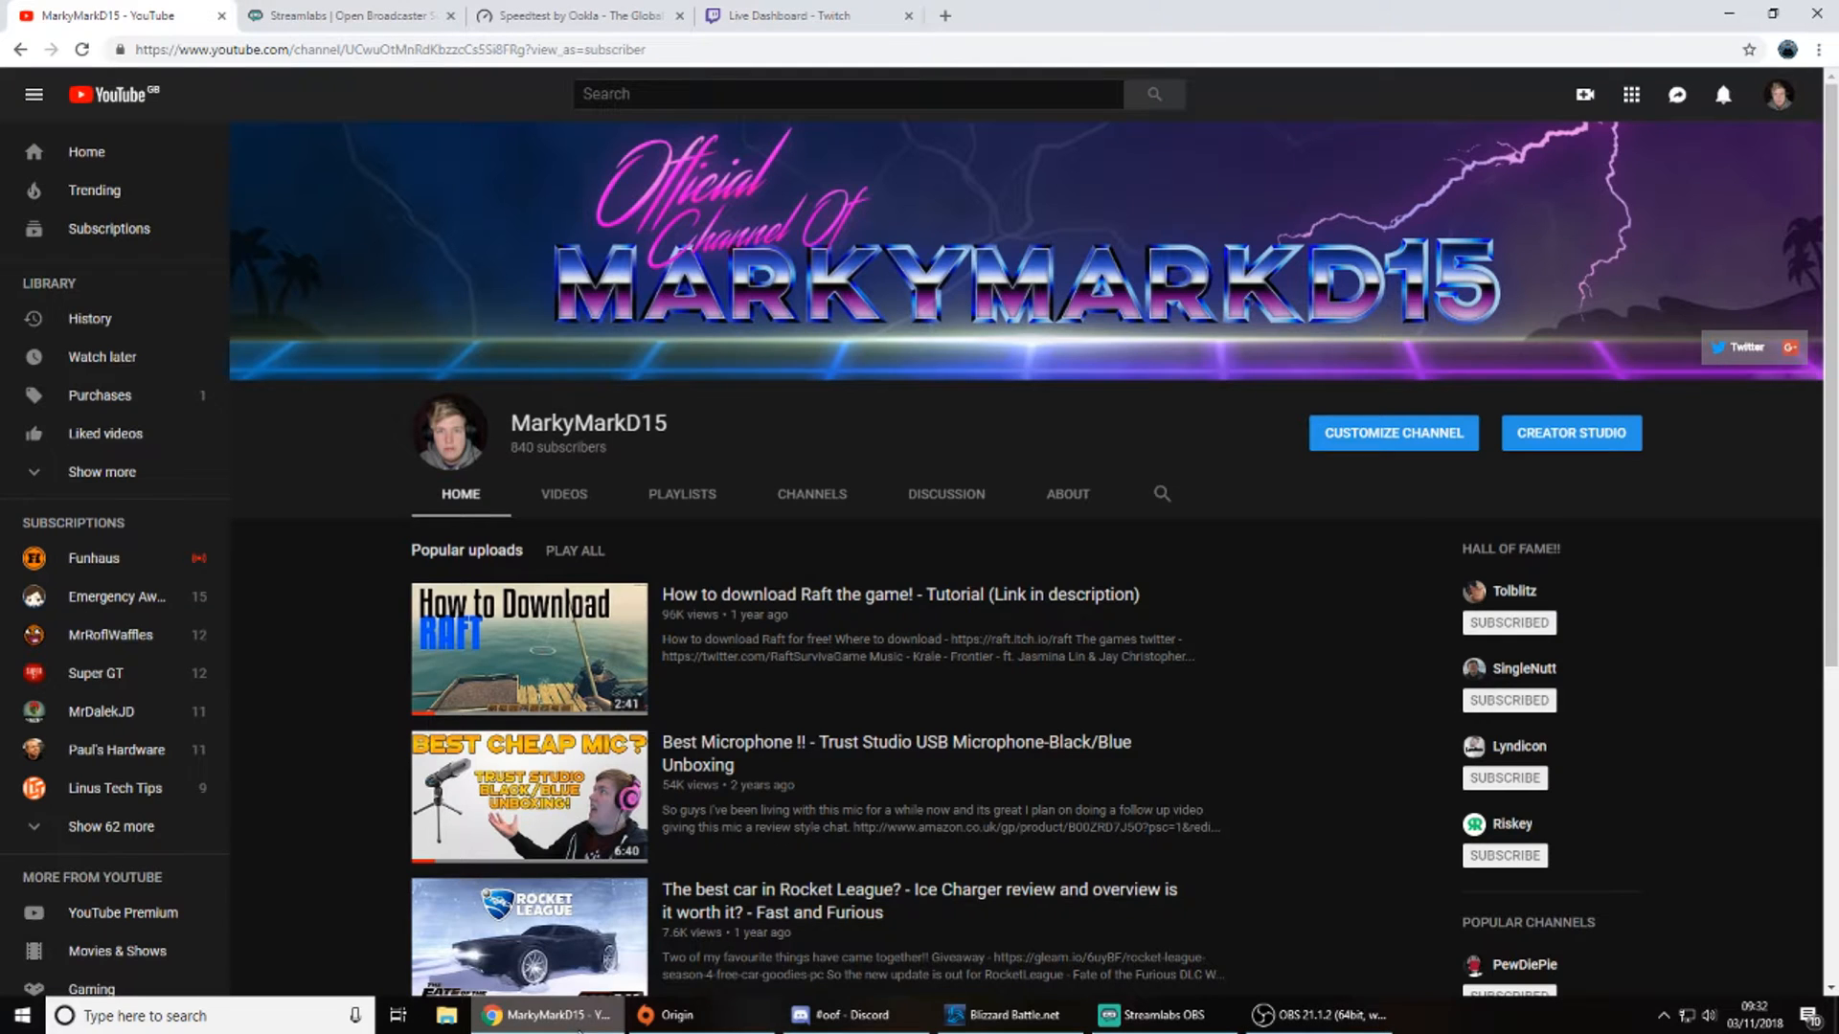
pyautogui.click(412, 15)
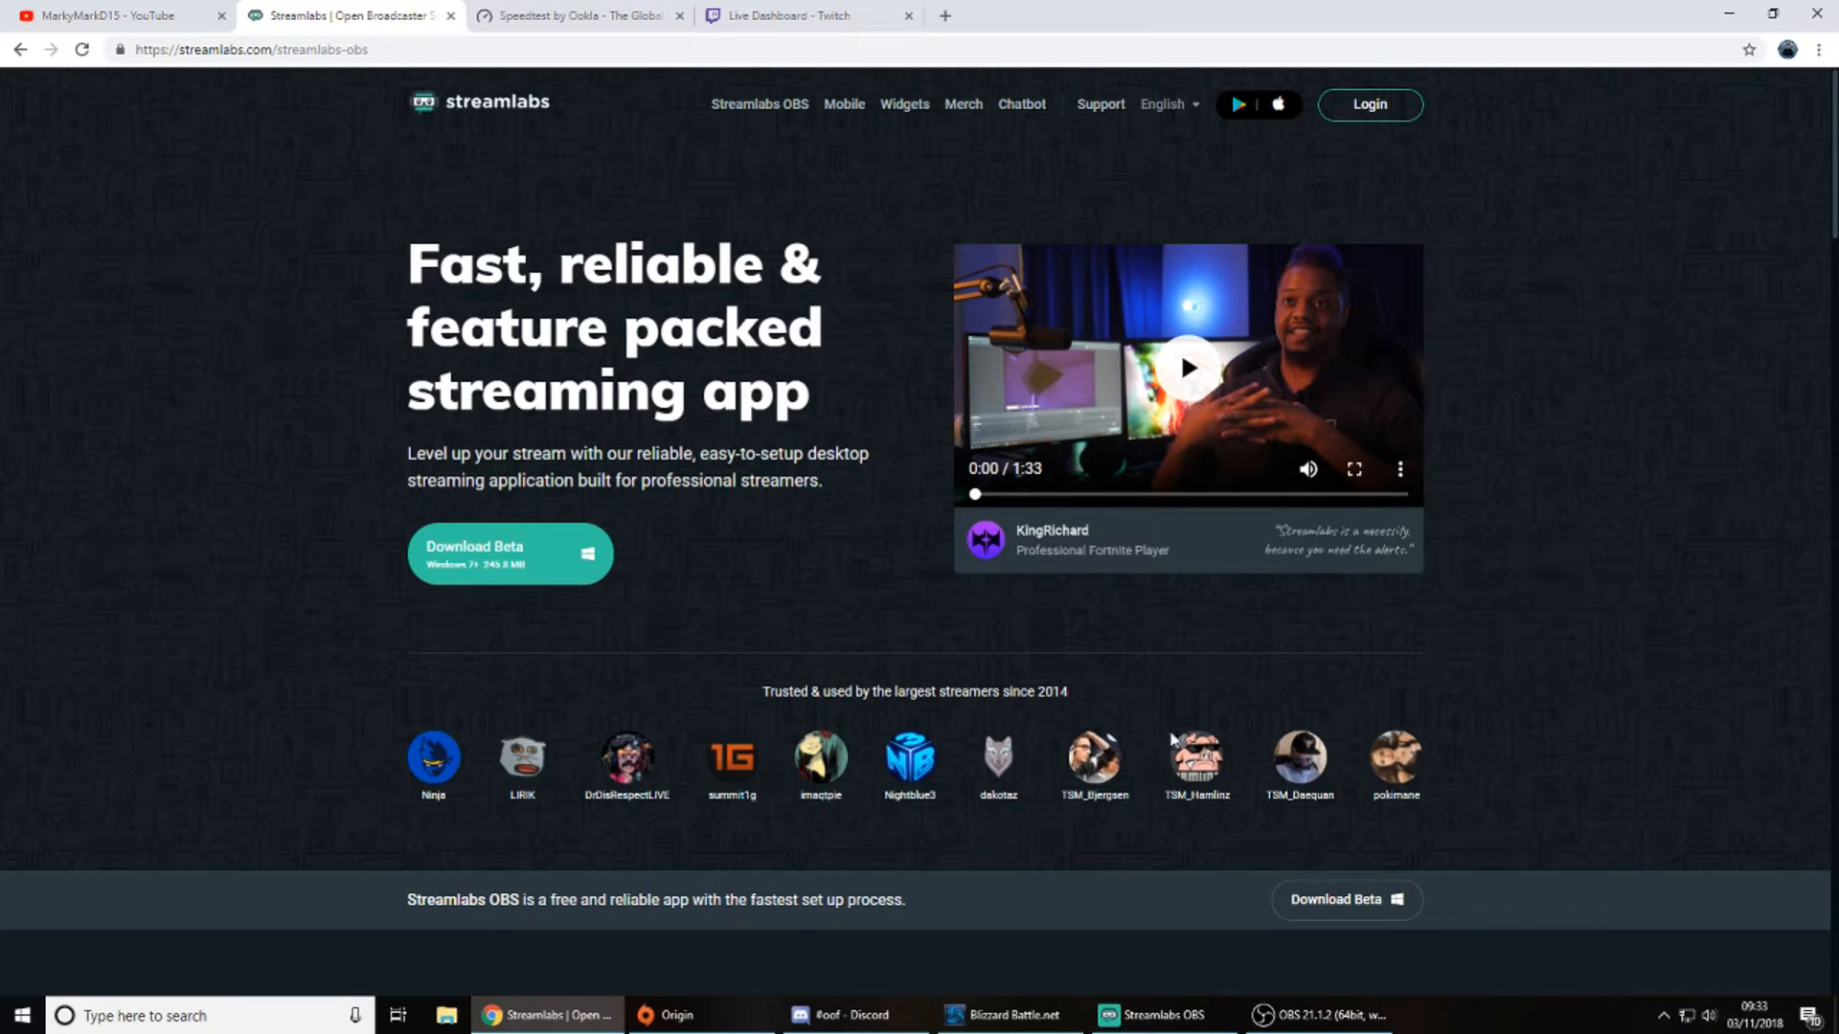
pyautogui.click(1159, 1015)
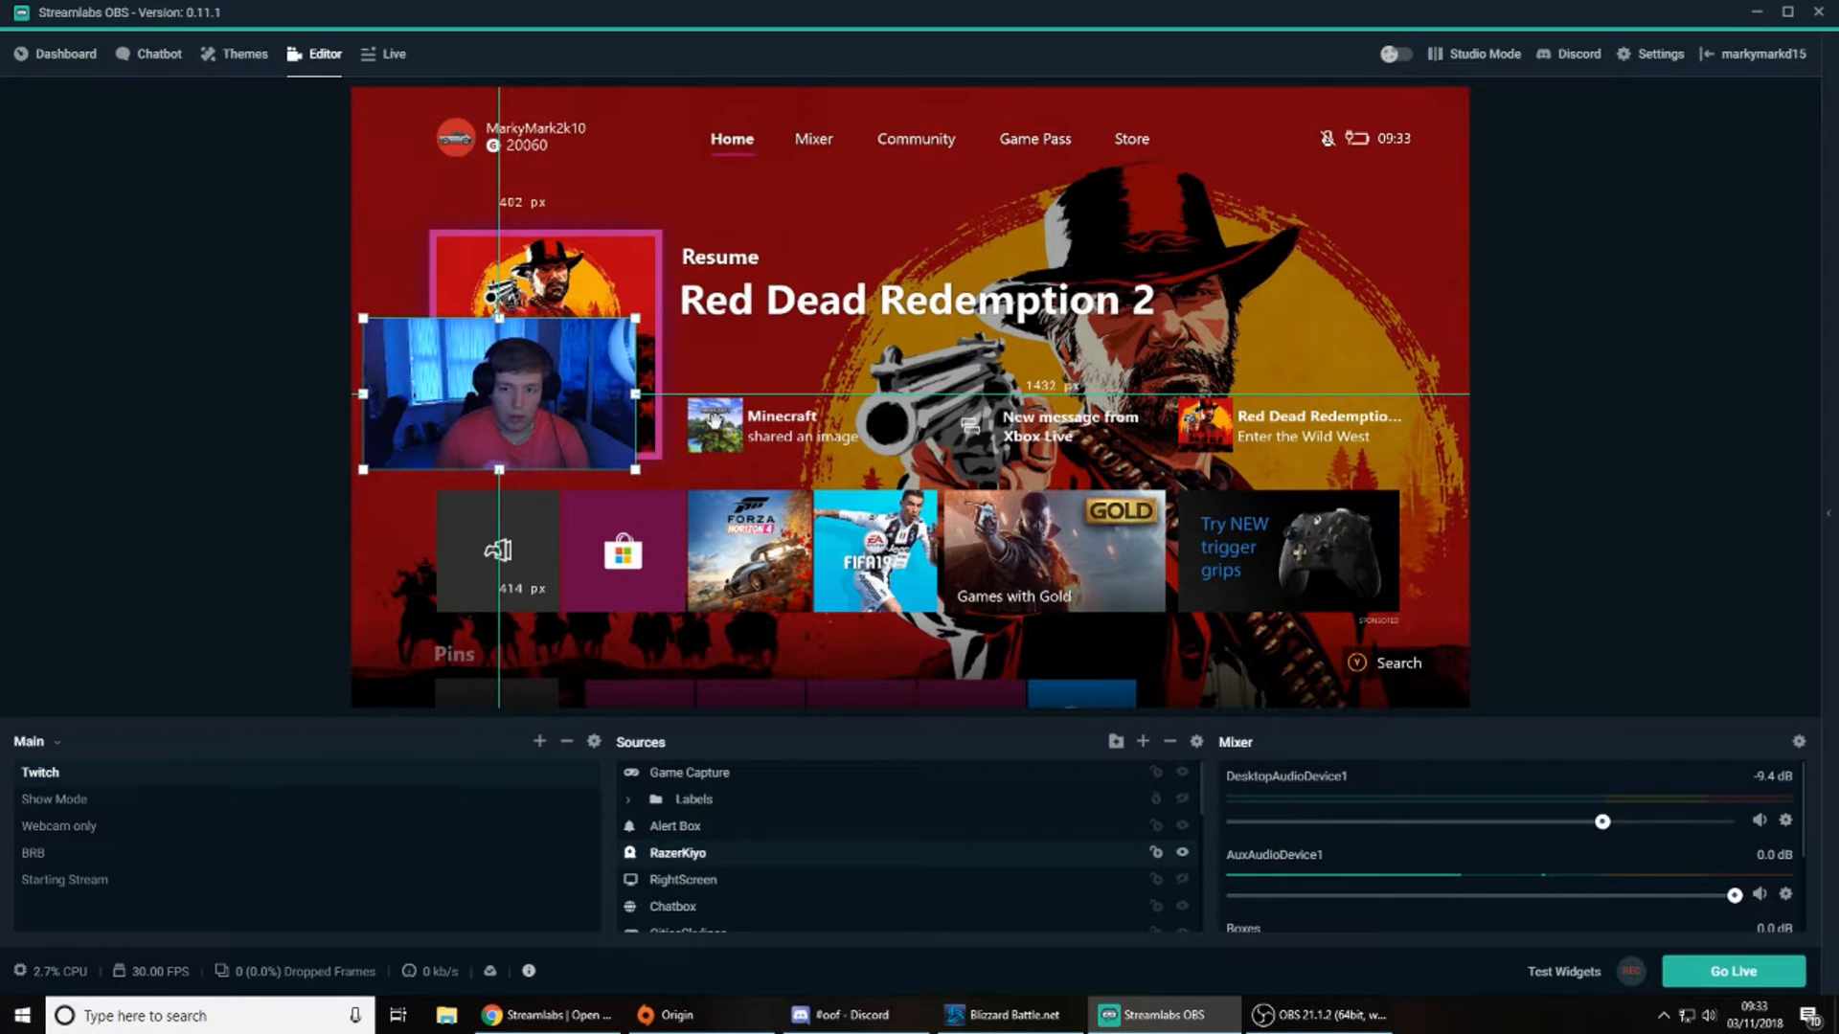
pyautogui.click(1756, 12)
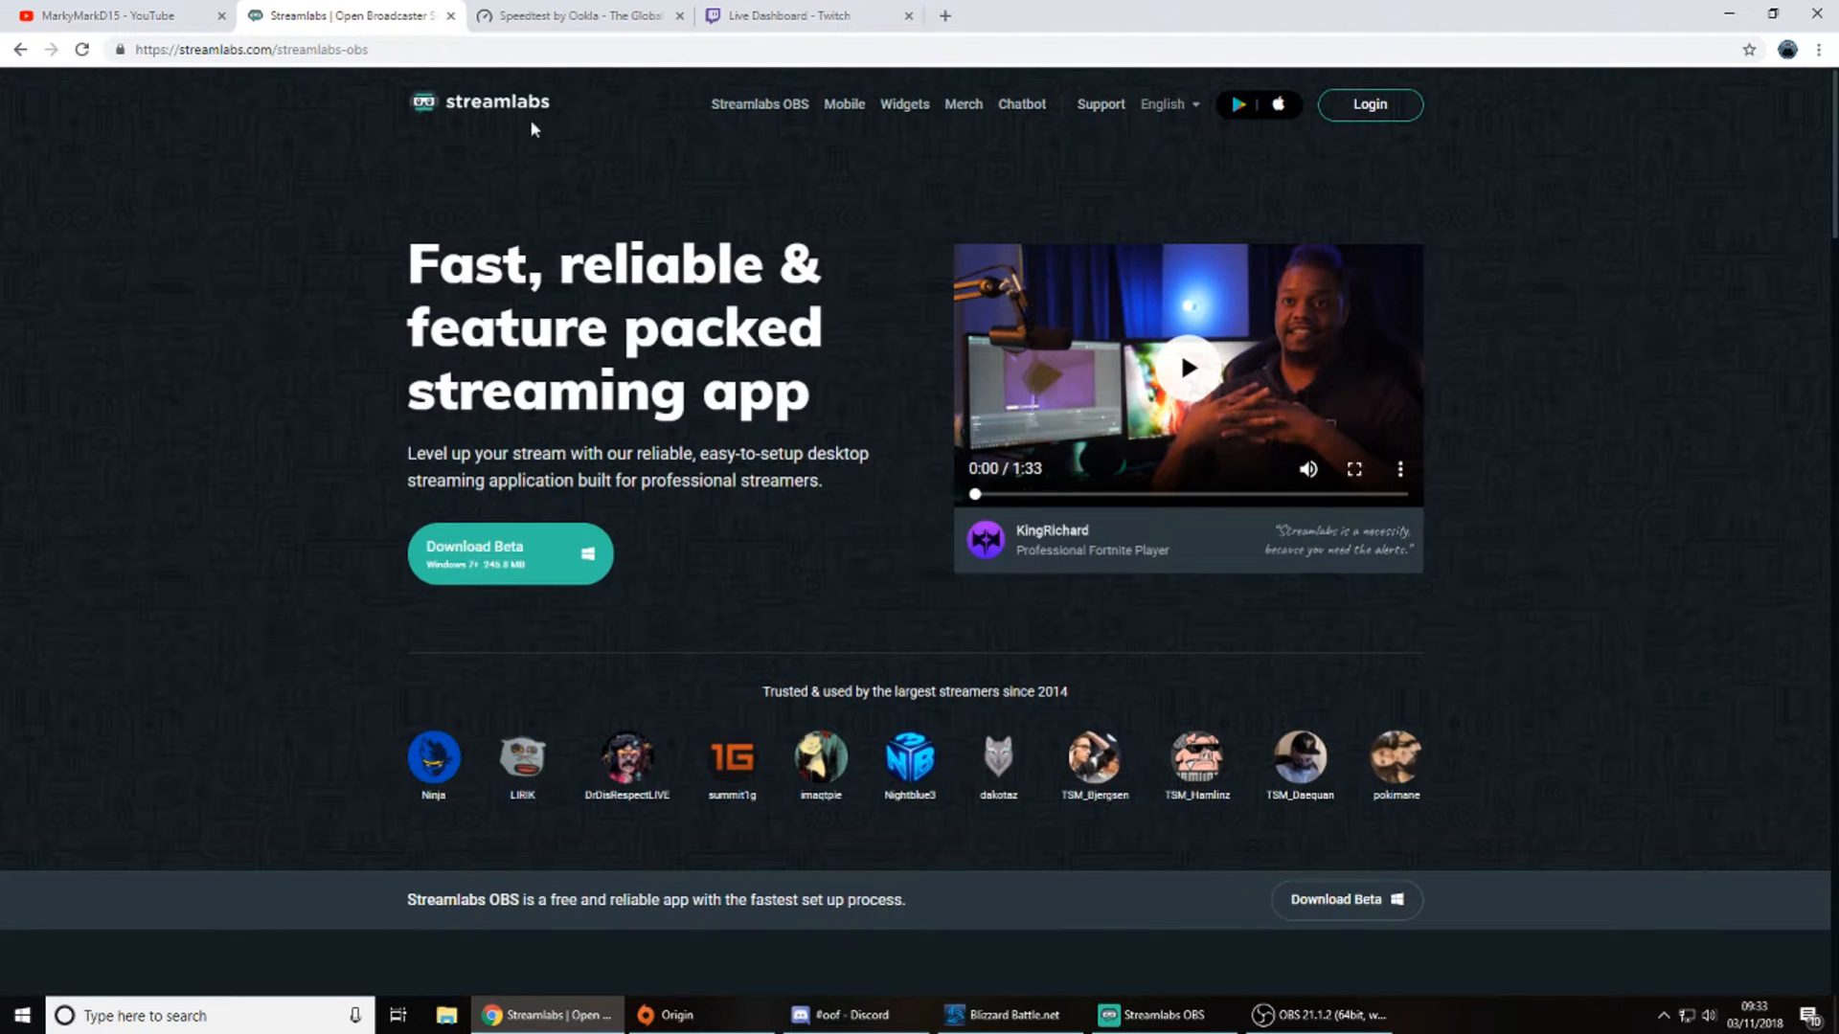
pyautogui.click(565, 16)
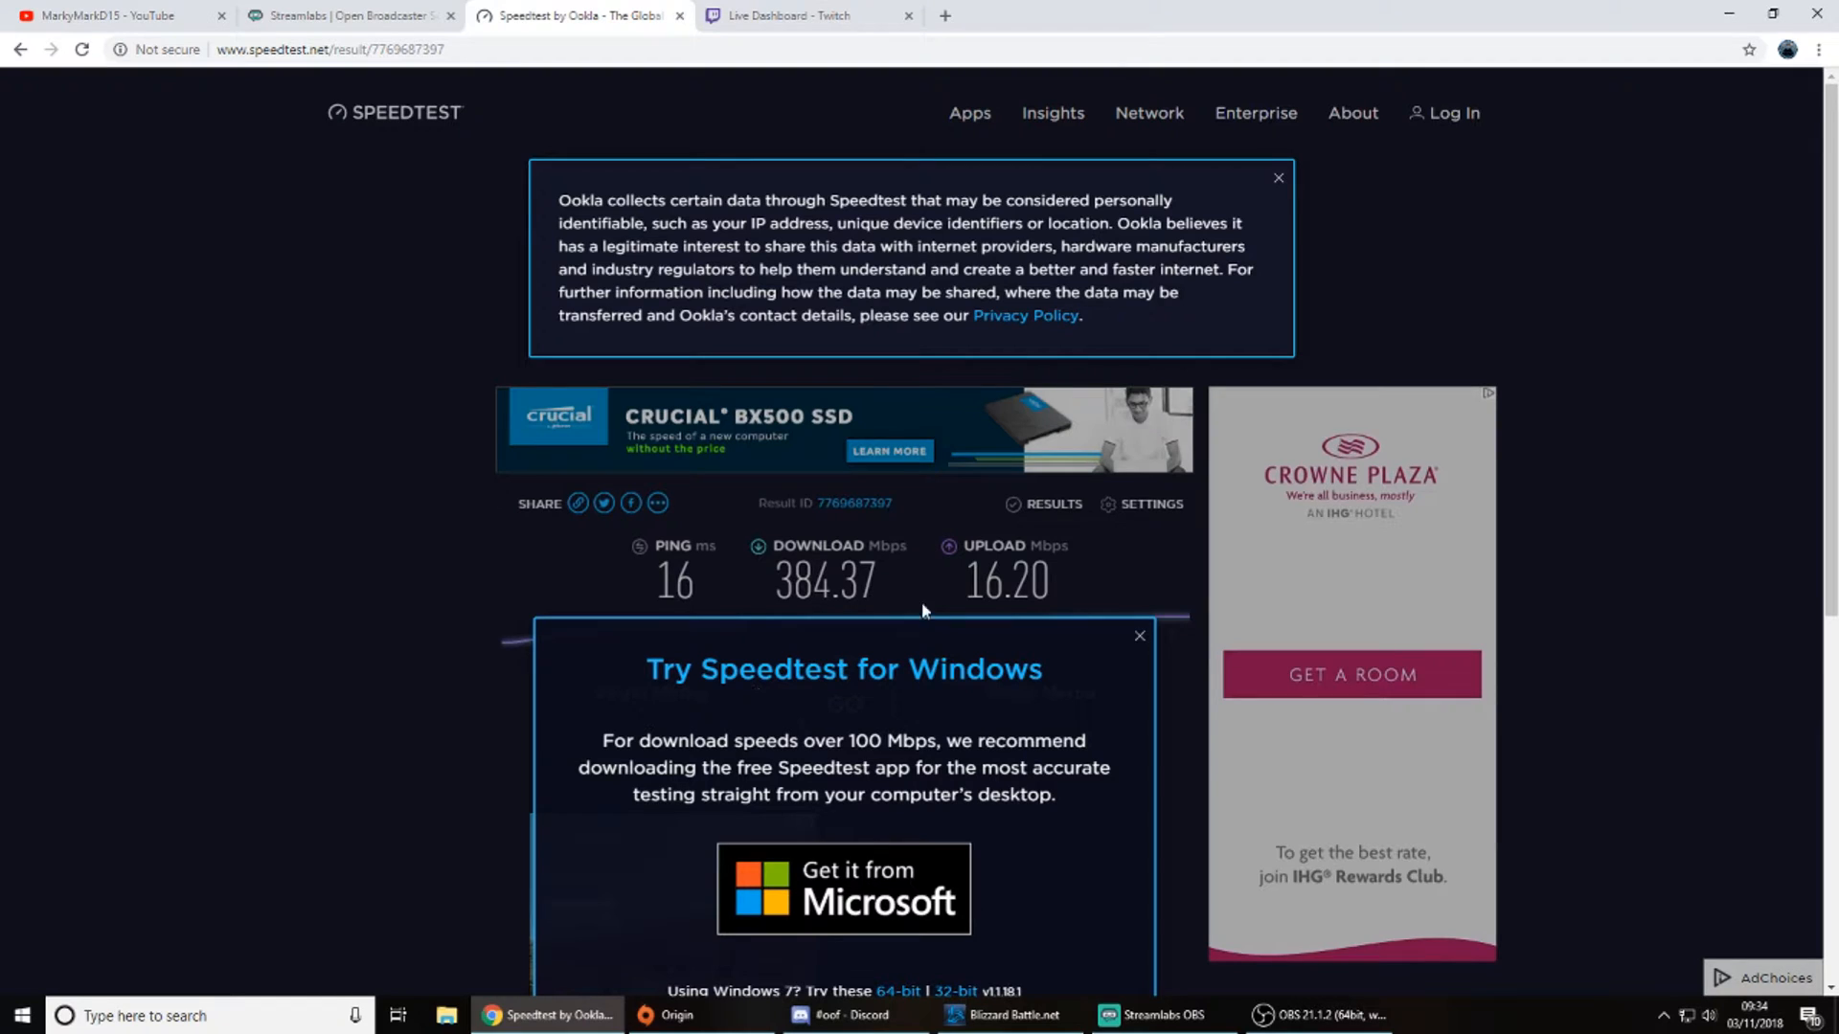
# Step: Open the channel settings in the Twitch dashboard and copy the primary stream key
pyautogui.click(771, 16)
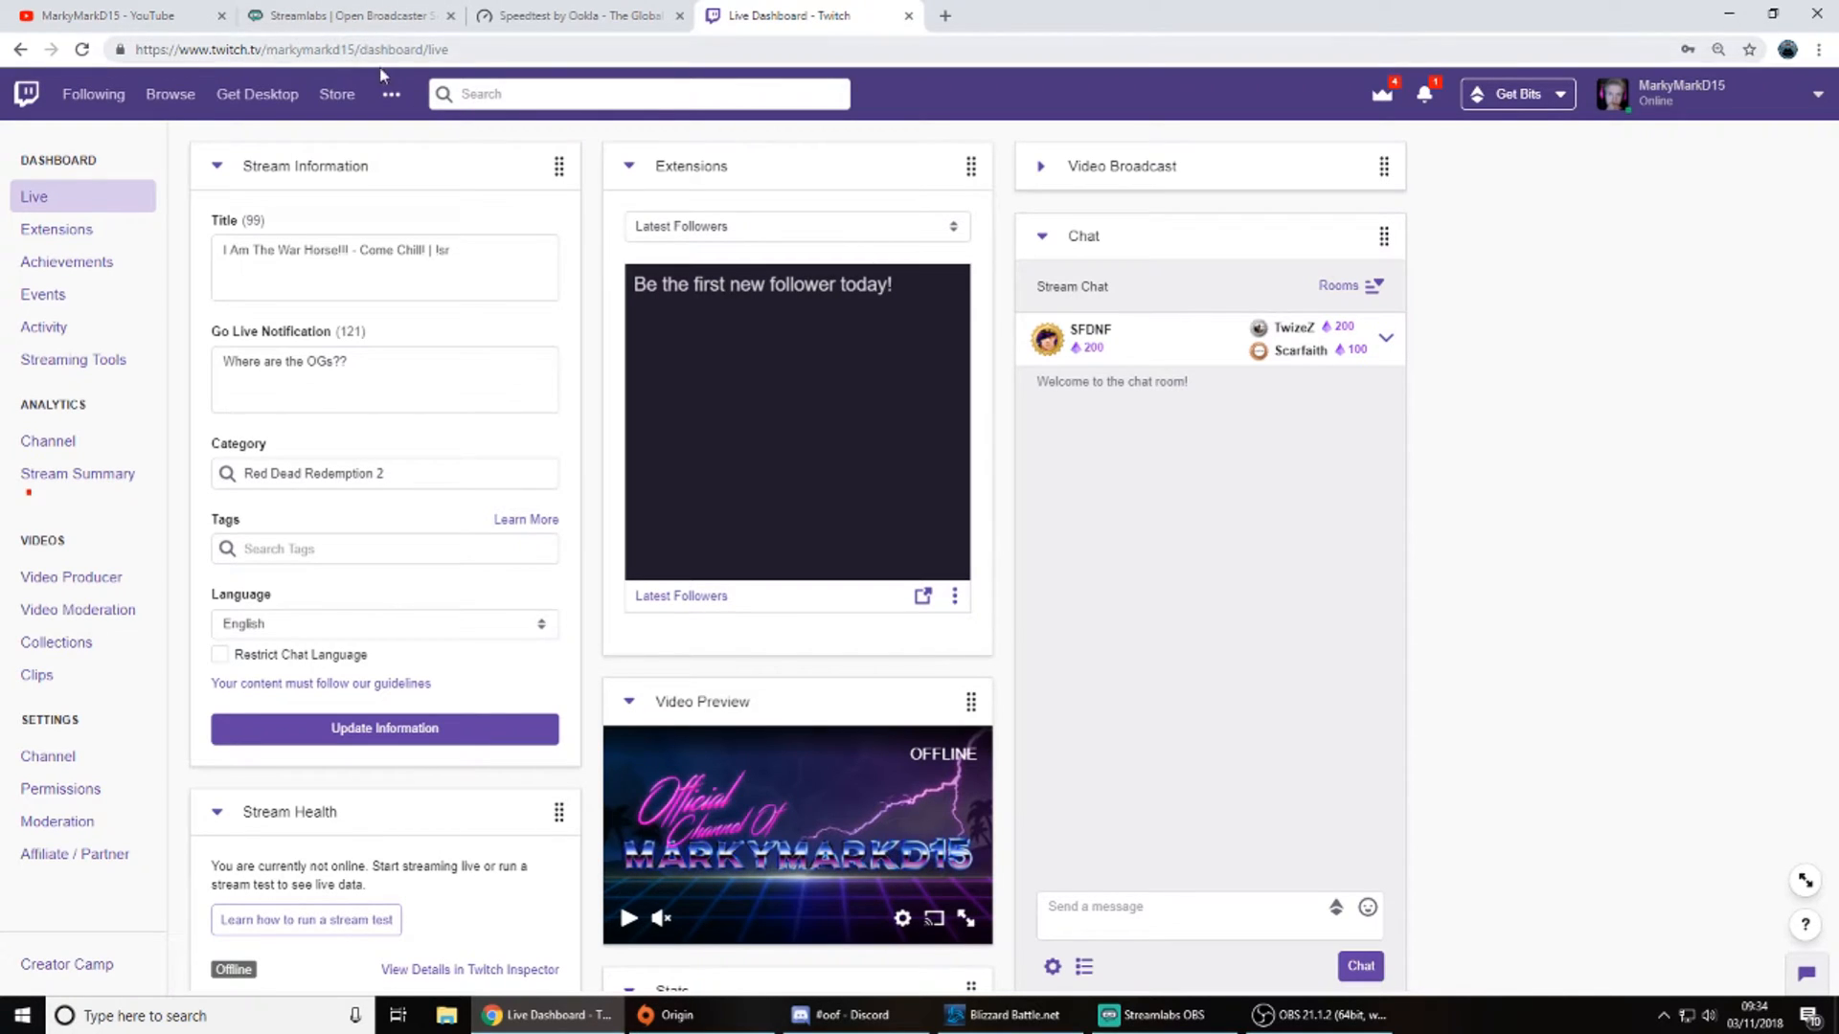
pyautogui.click(95, 766)
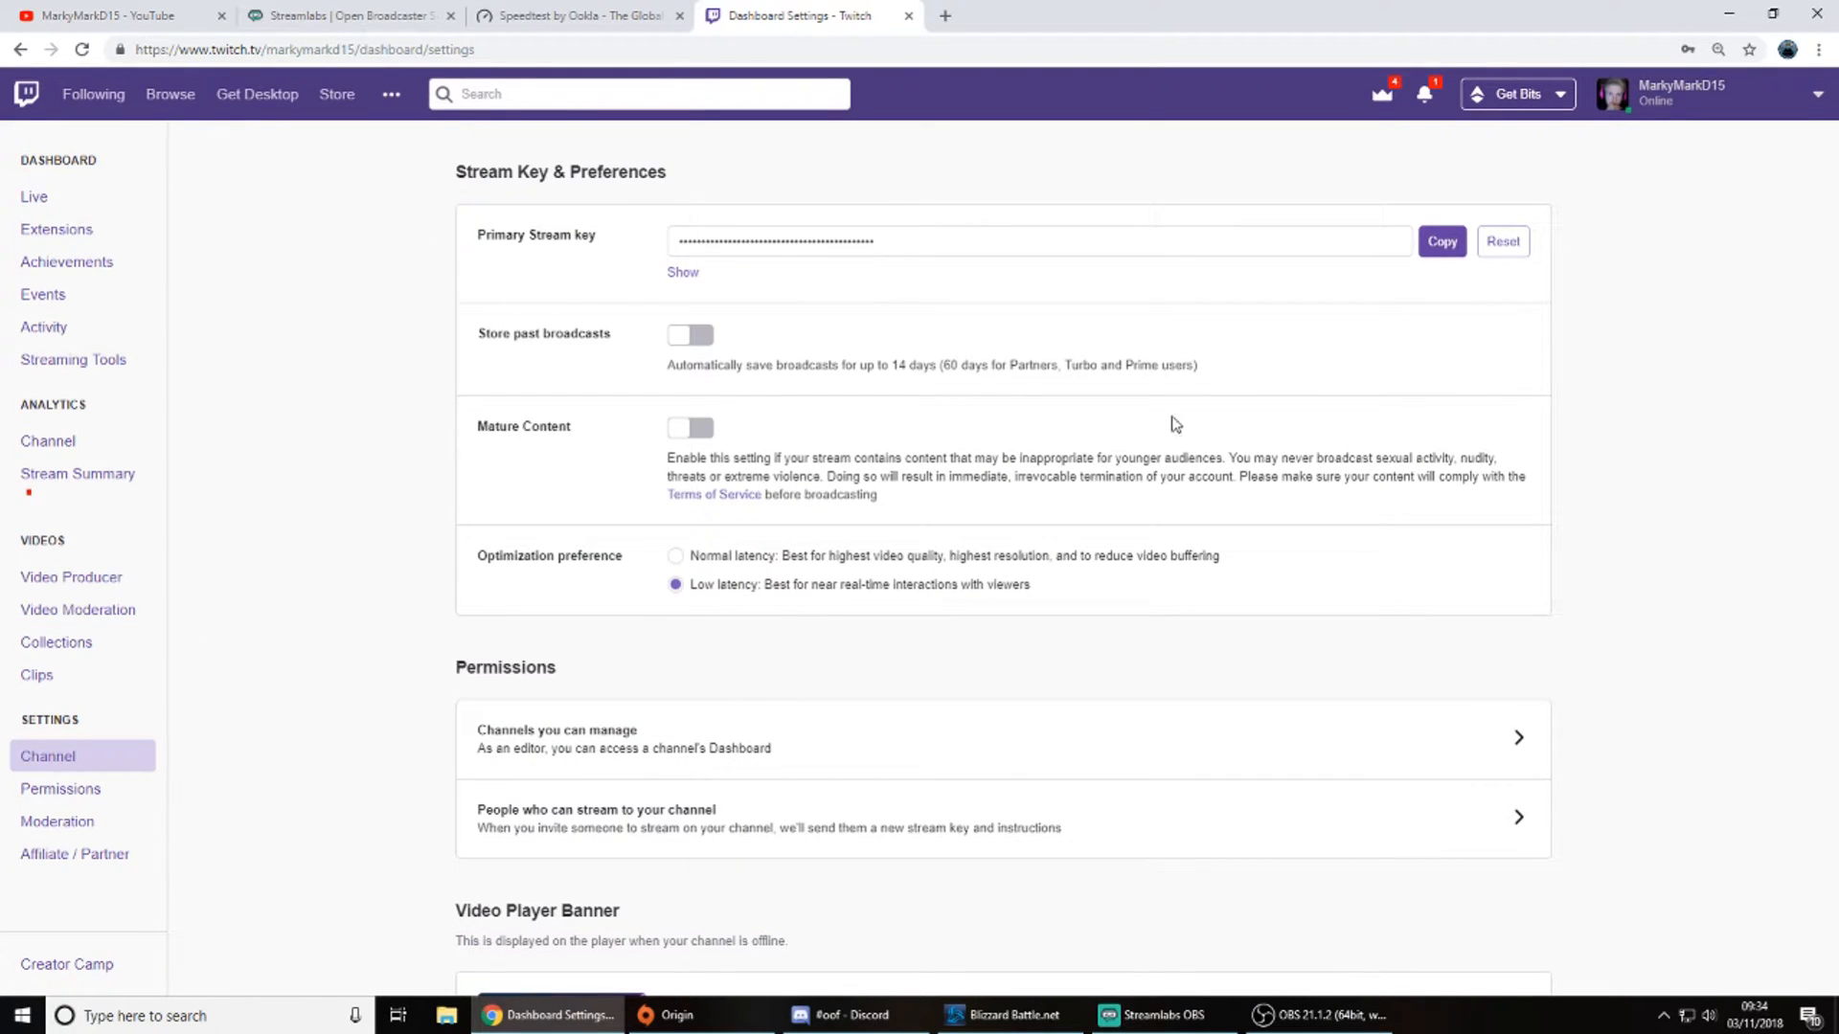
pyautogui.click(1441, 247)
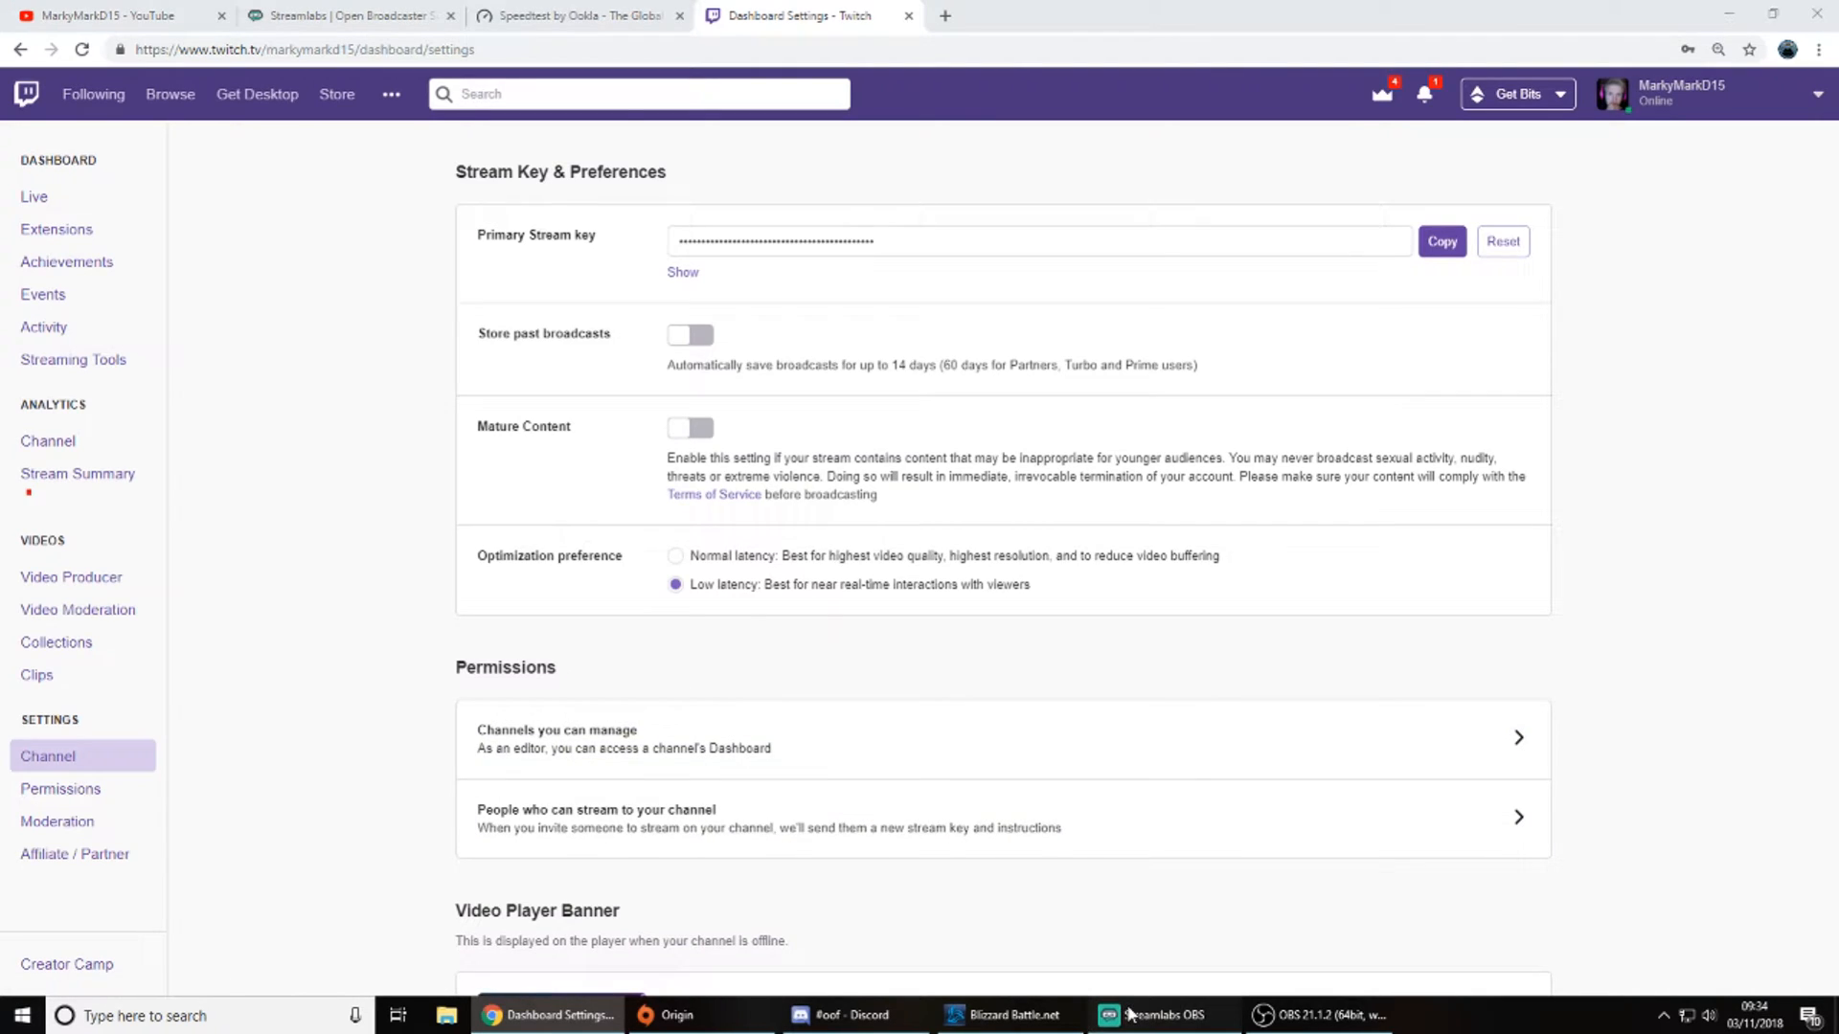
# Step: Switch to Streamlabs OBS, open its settings window clear of the webcam preview and review the General options
pyautogui.click(1161, 1015)
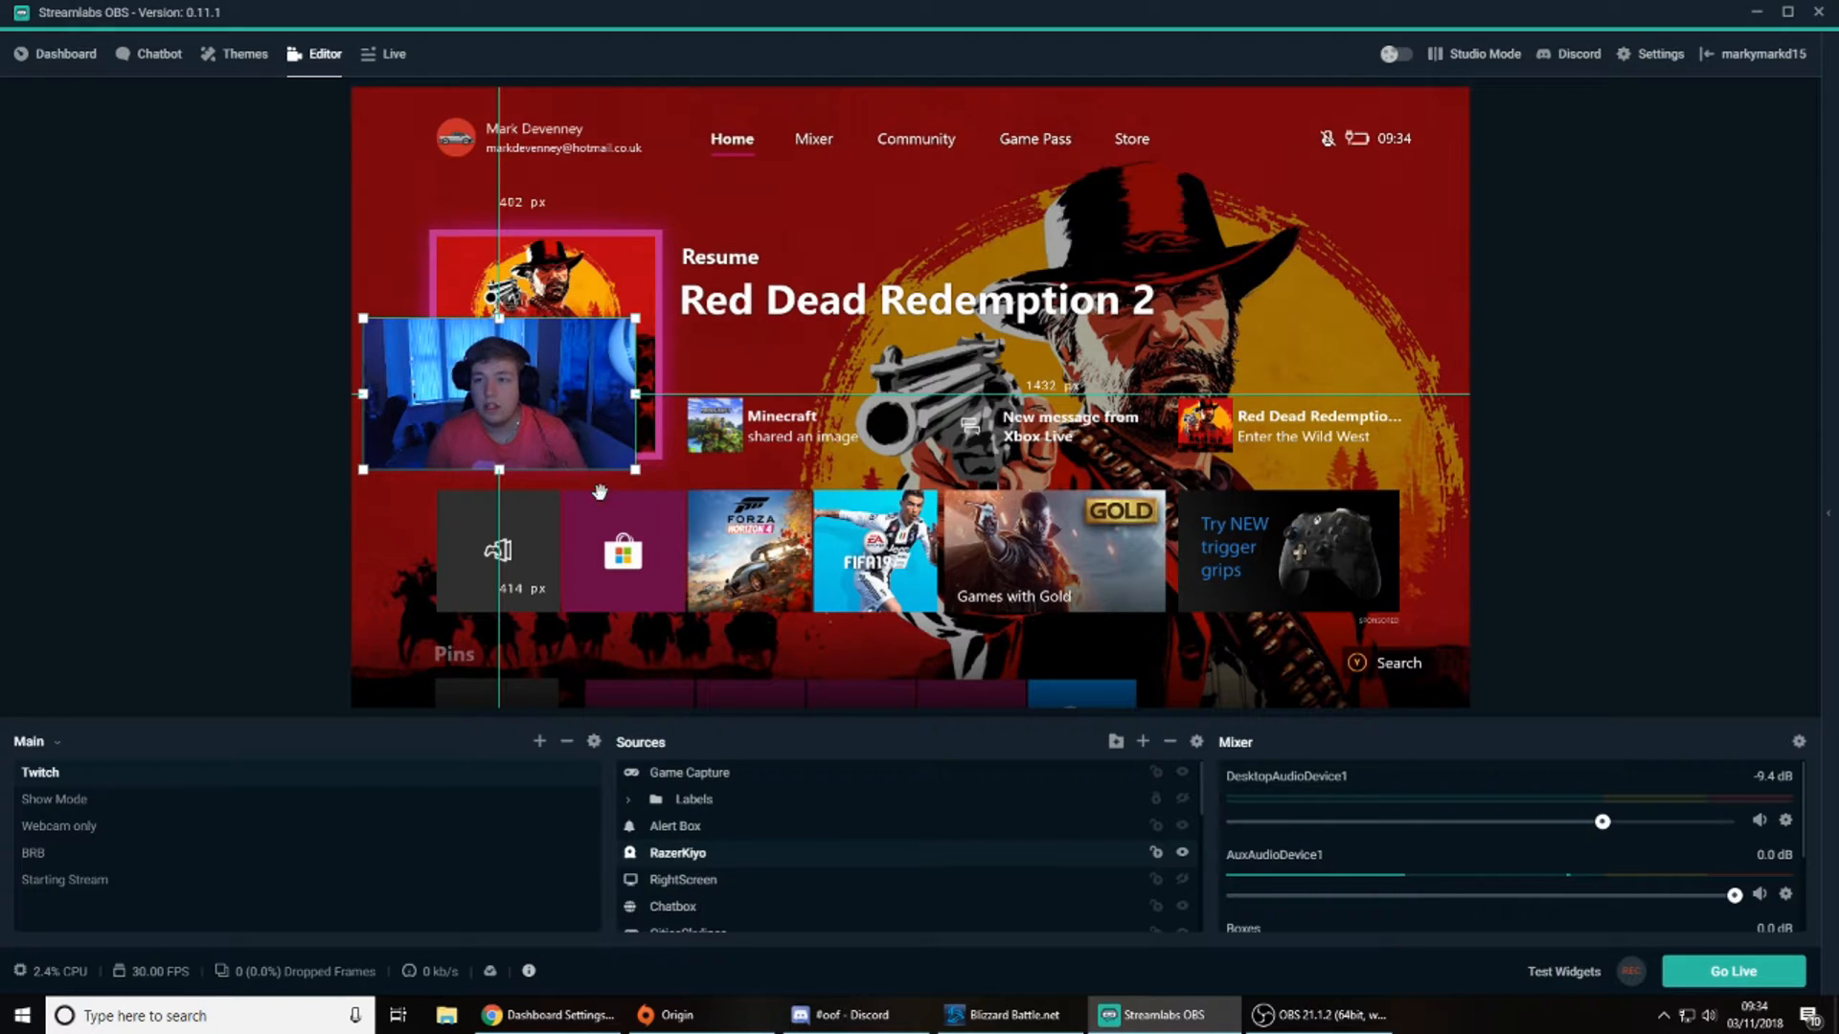
pyautogui.click(1654, 54)
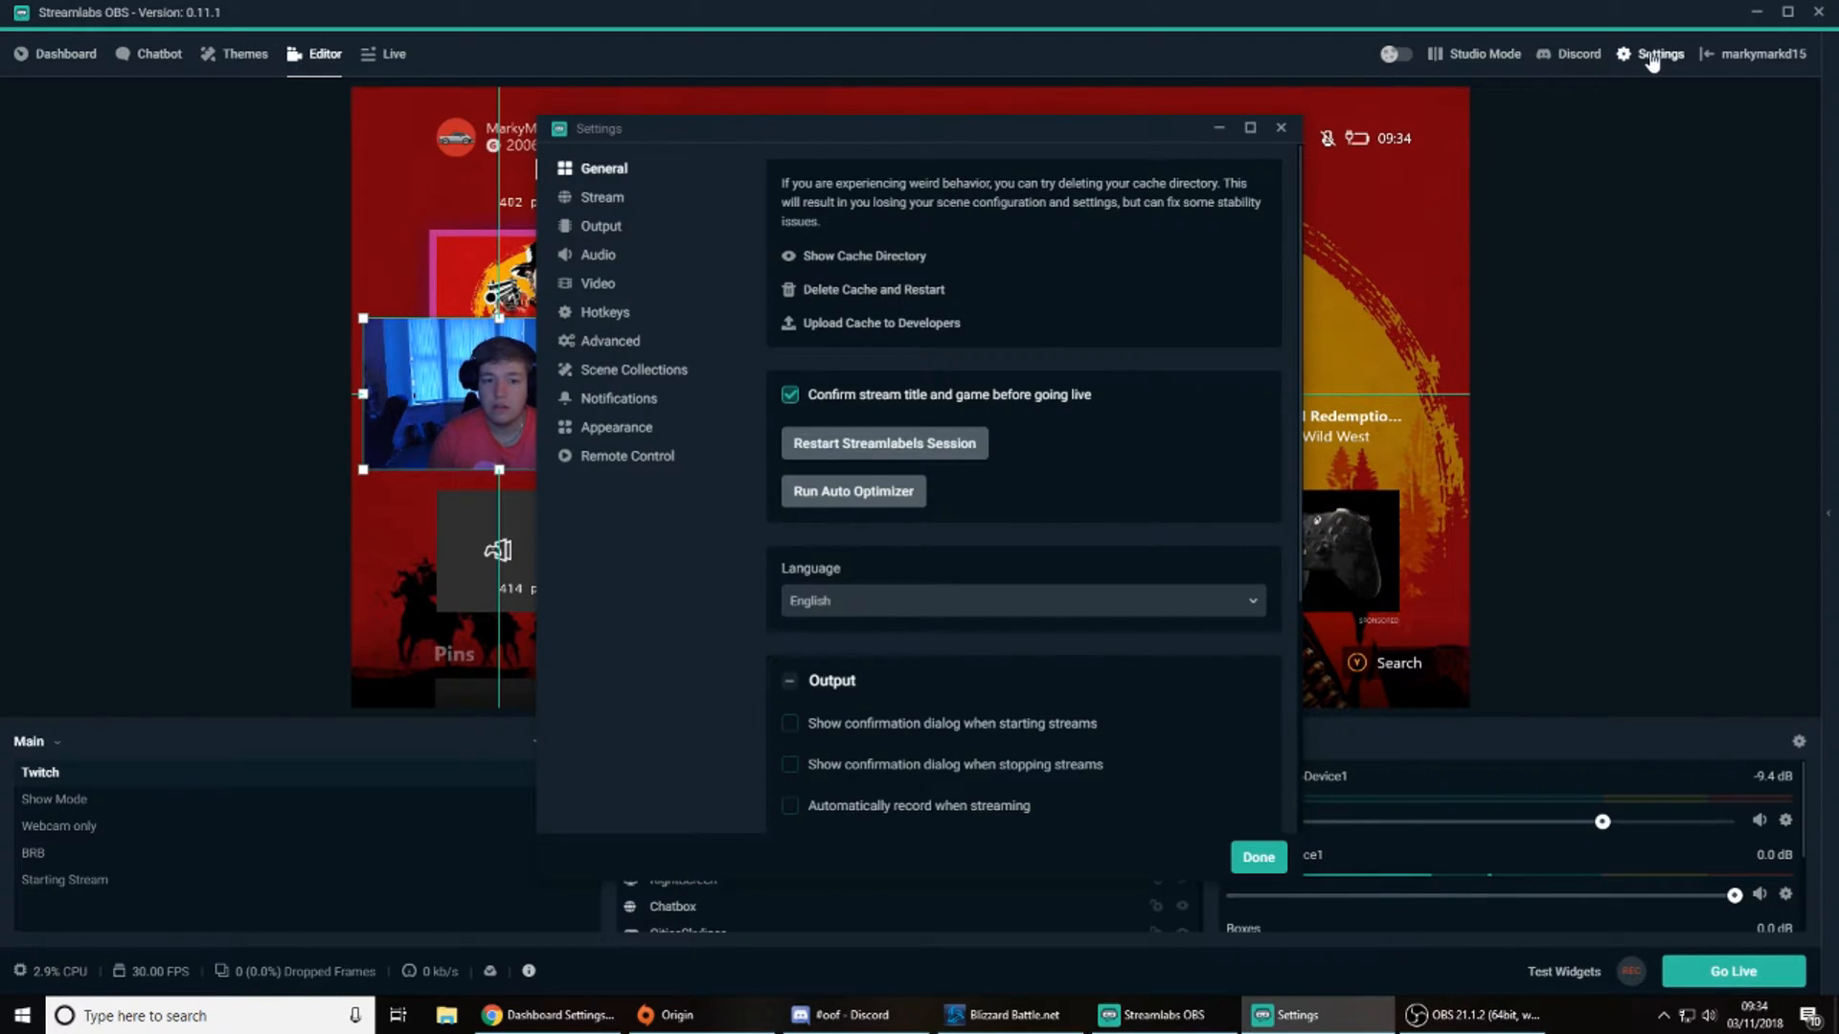
pyautogui.moveTo(989, 135); pyautogui.dragTo(1103, 109)
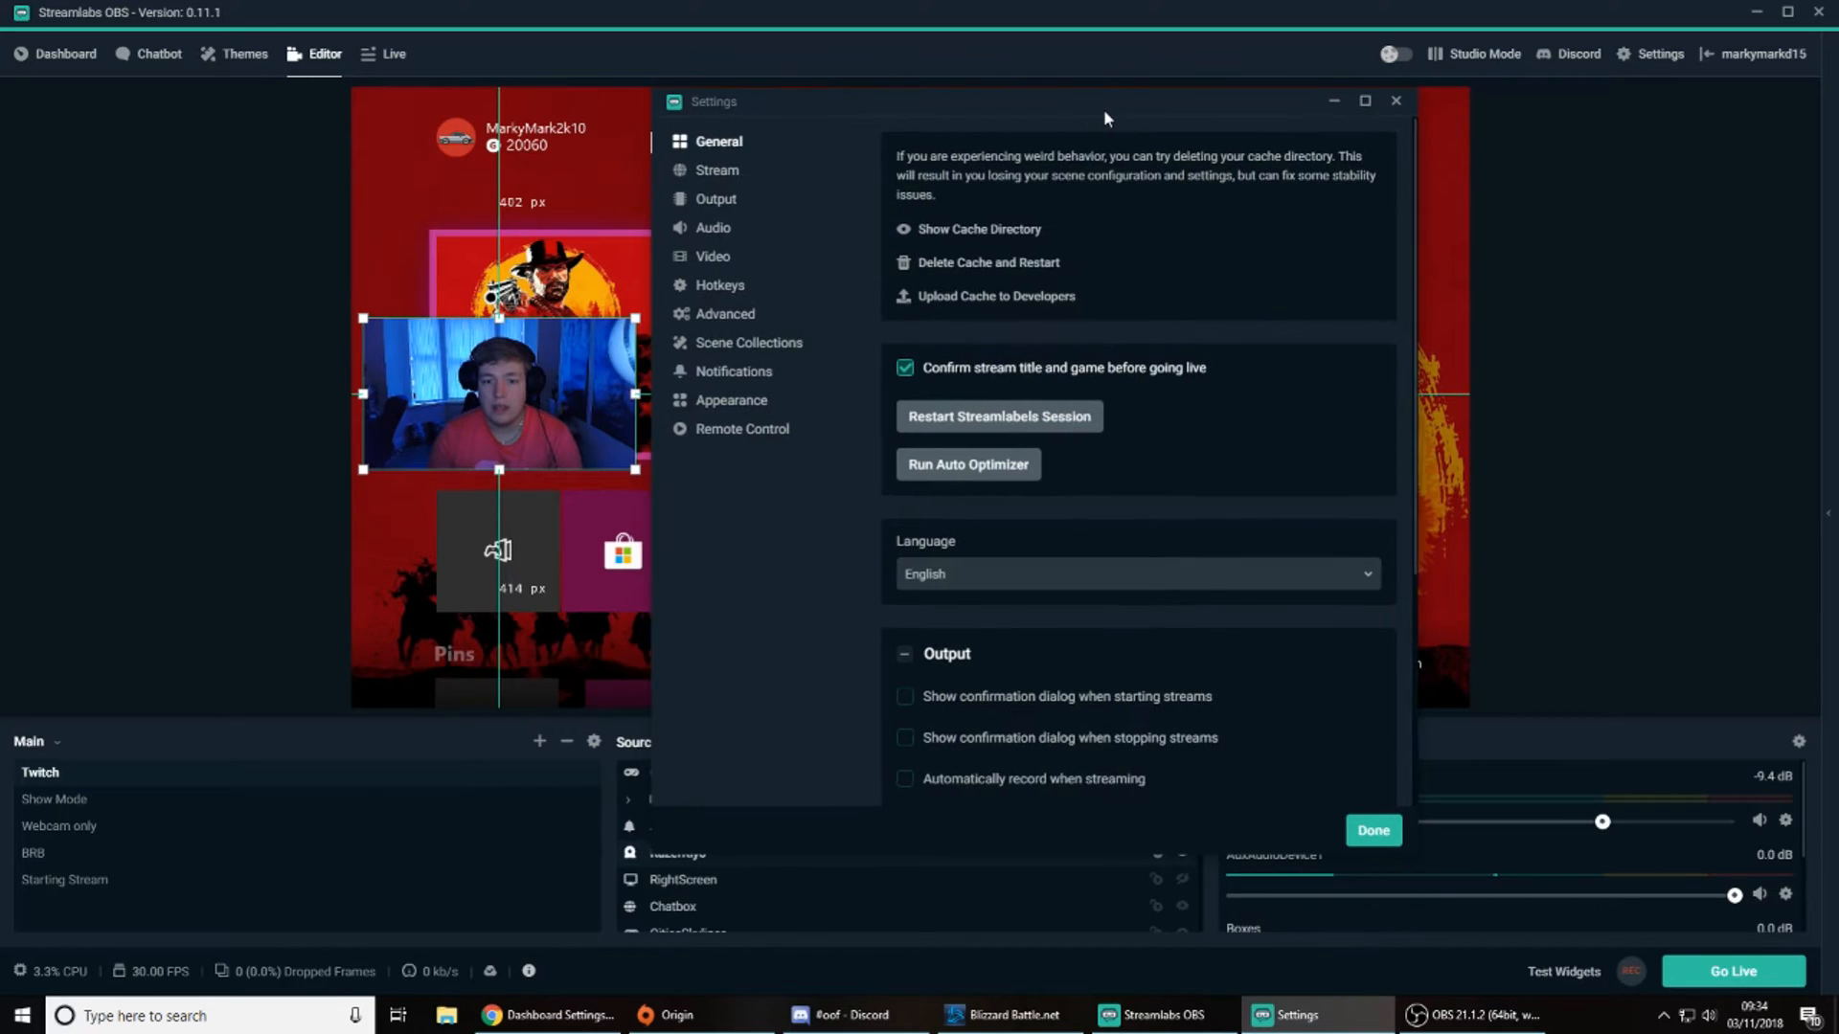
pyautogui.click(1395, 100)
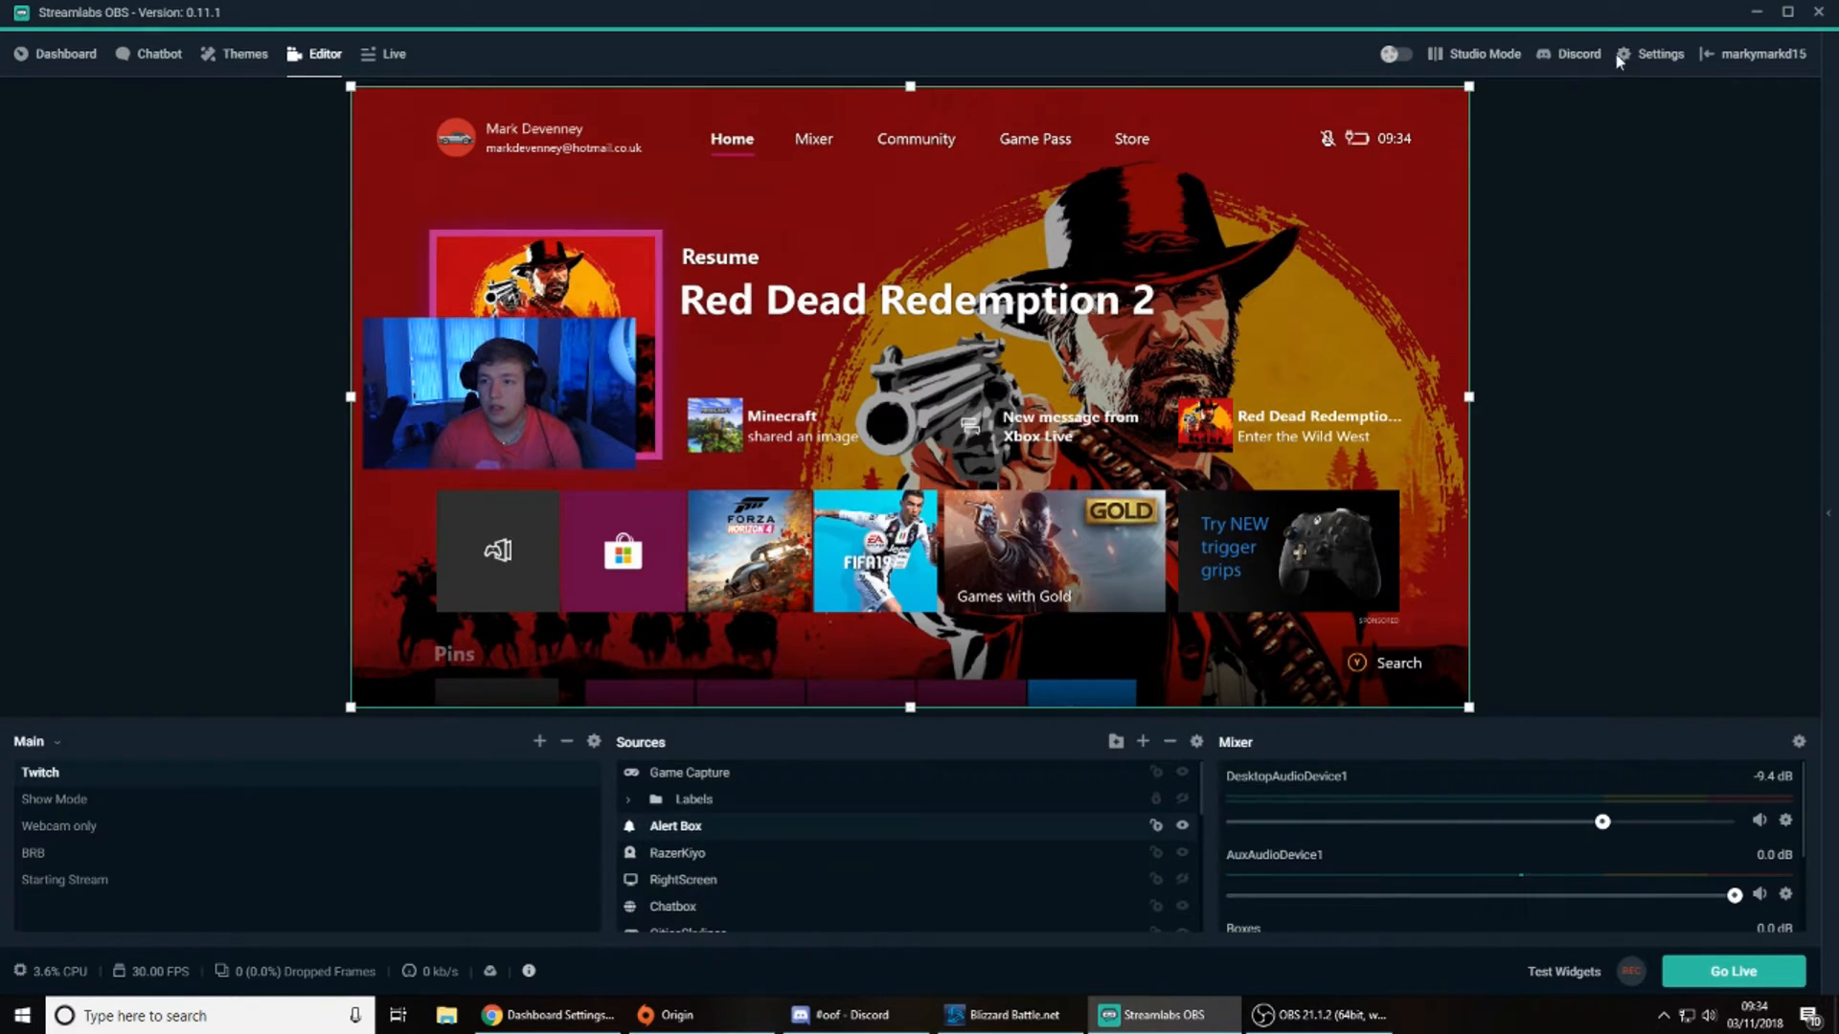
pyautogui.click(1654, 55)
pyautogui.moveTo(891, 142); pyautogui.dragTo(1082, 100)
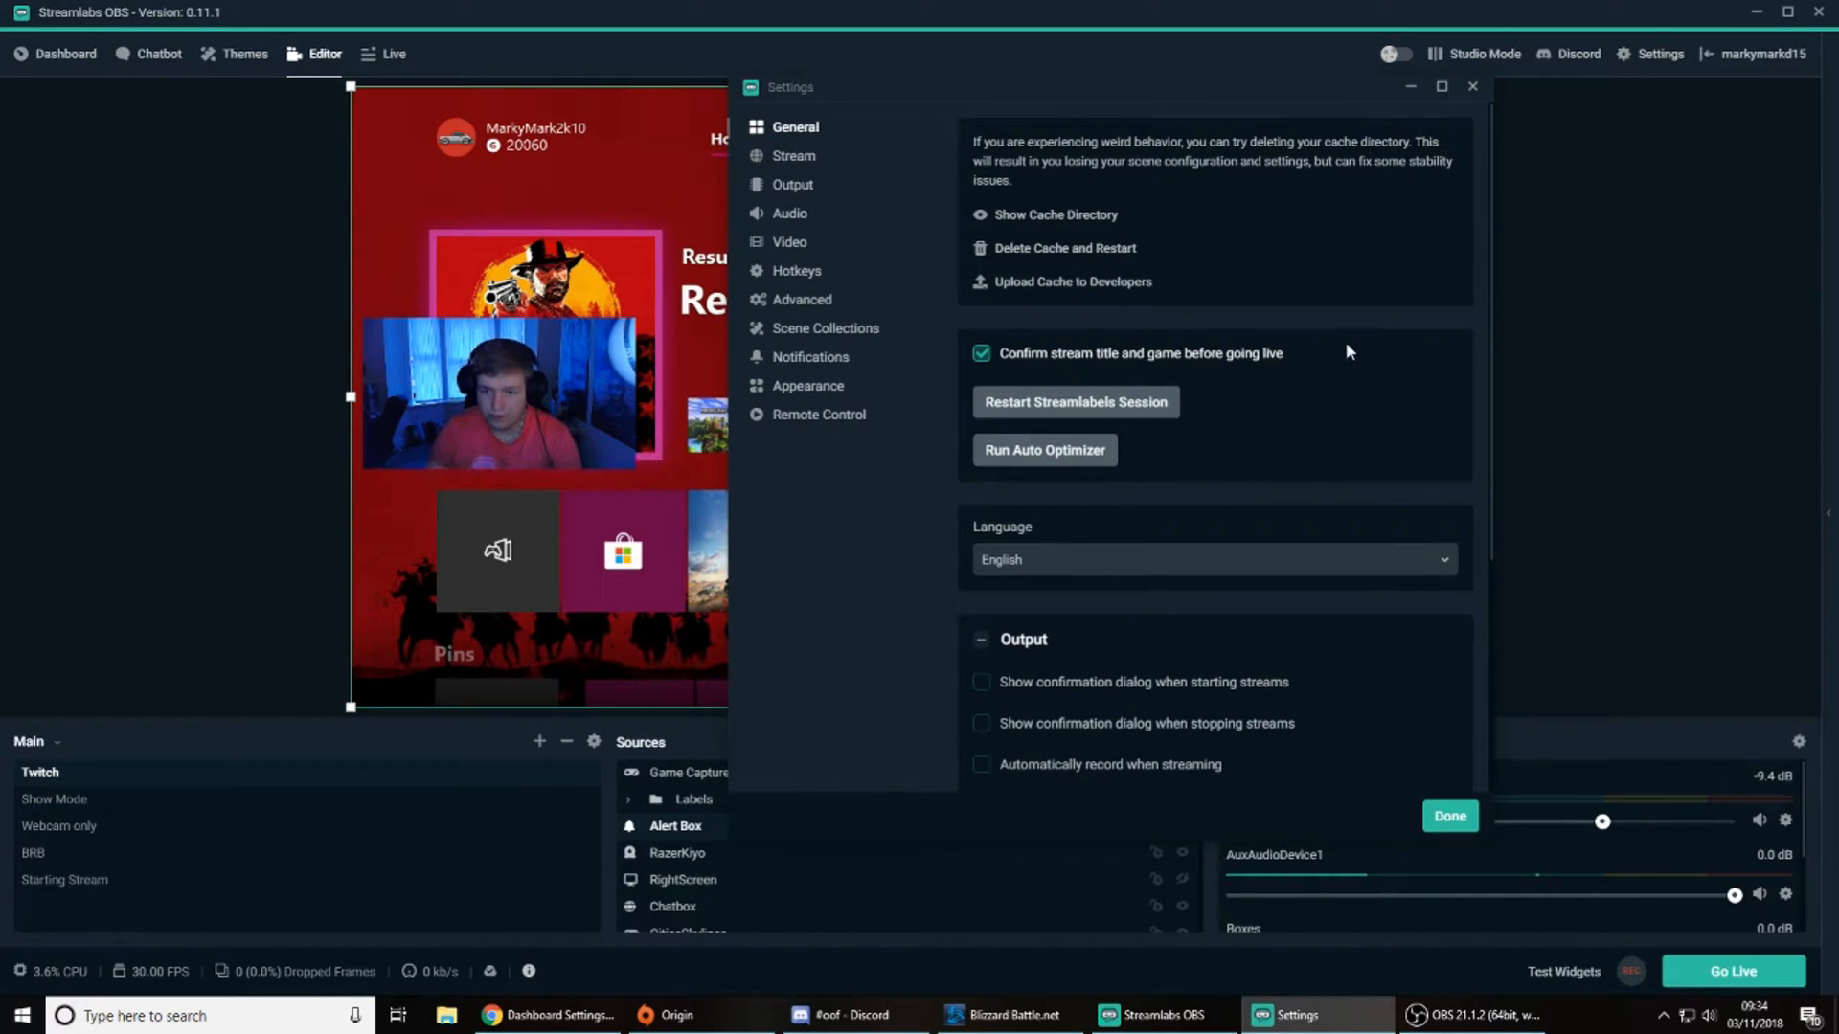
pyautogui.scroll(-1, 1340, 383)
pyautogui.scroll(-2, 1346, 391)
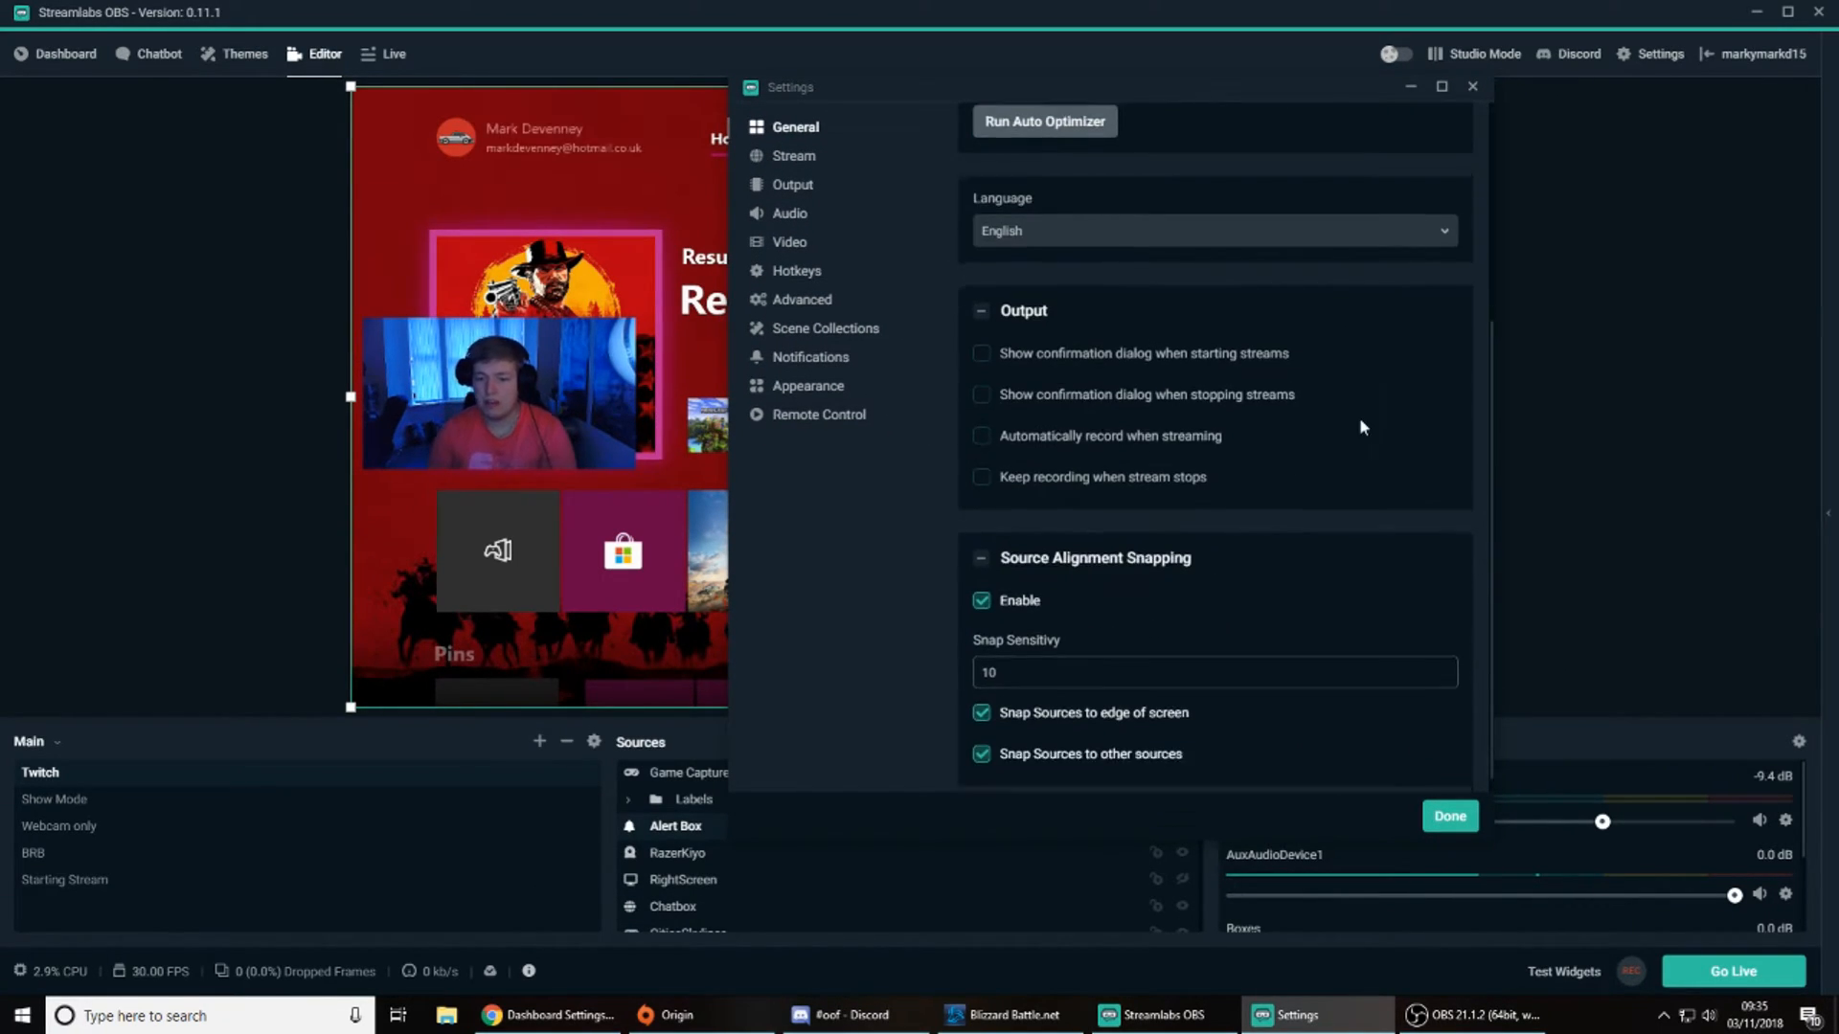
pyautogui.scroll(-1, 1359, 418)
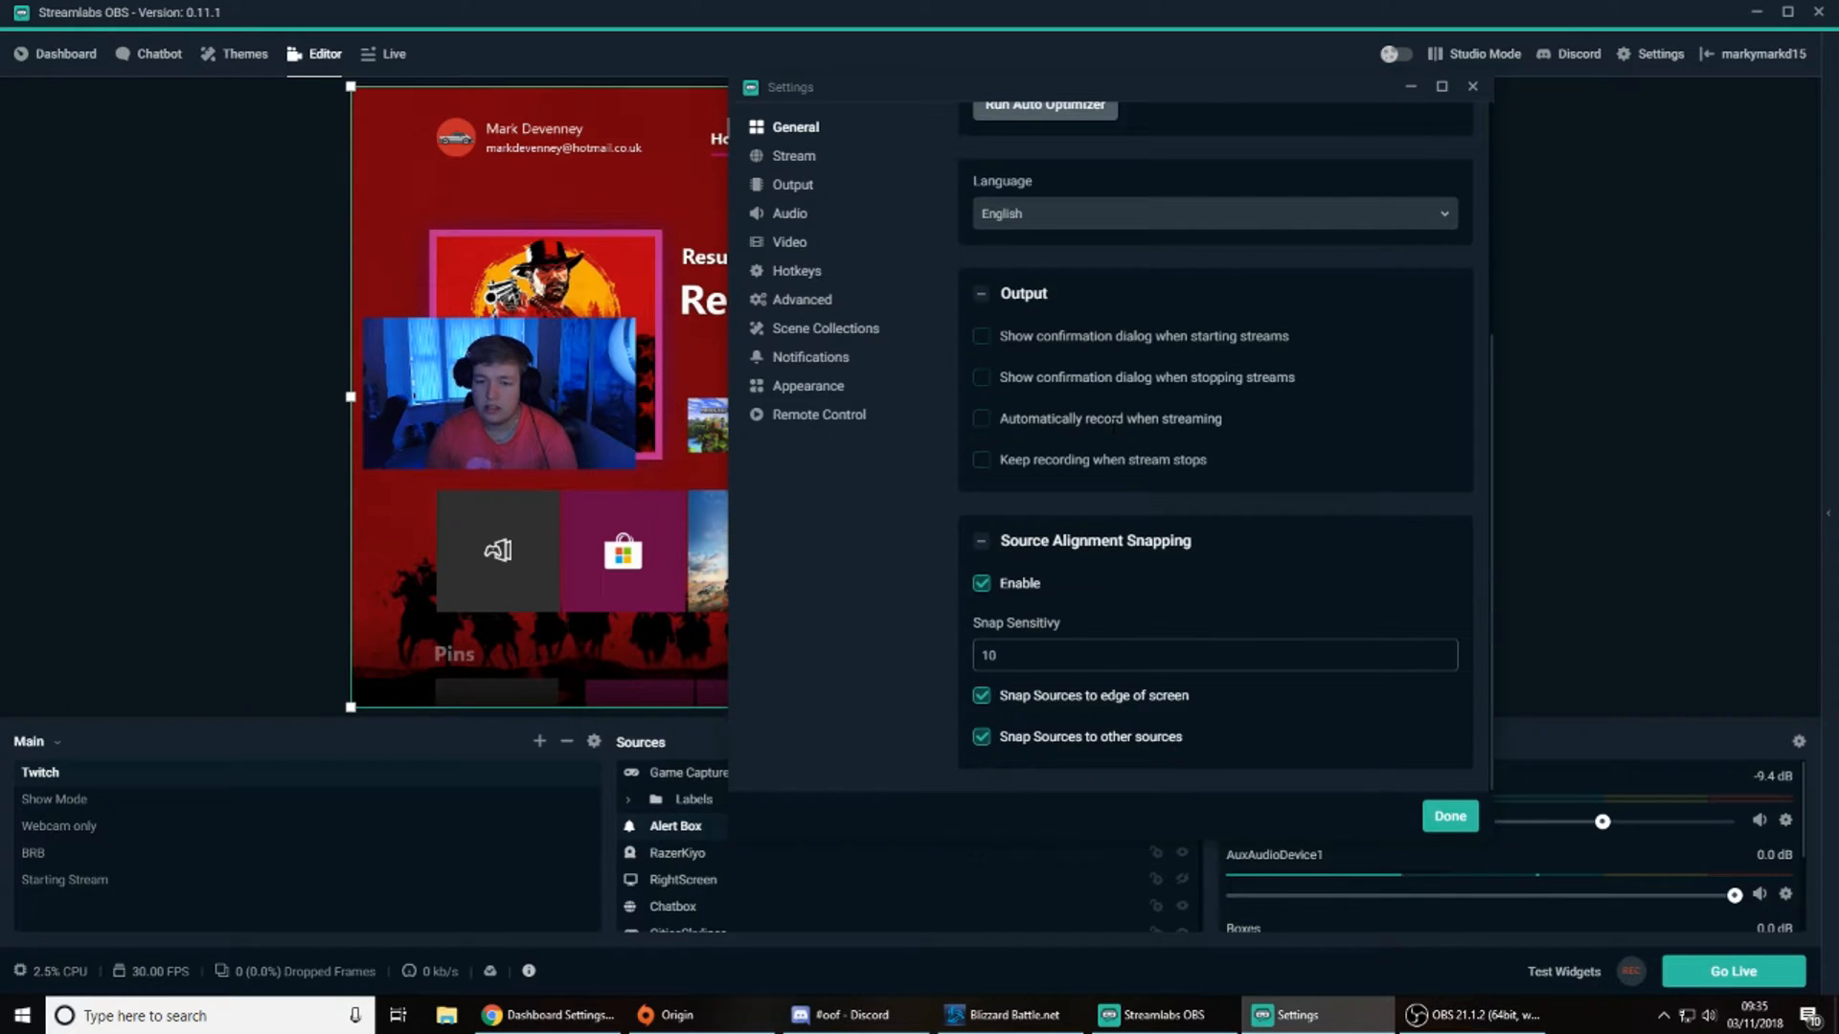
pyautogui.scroll(1, 1108, 440)
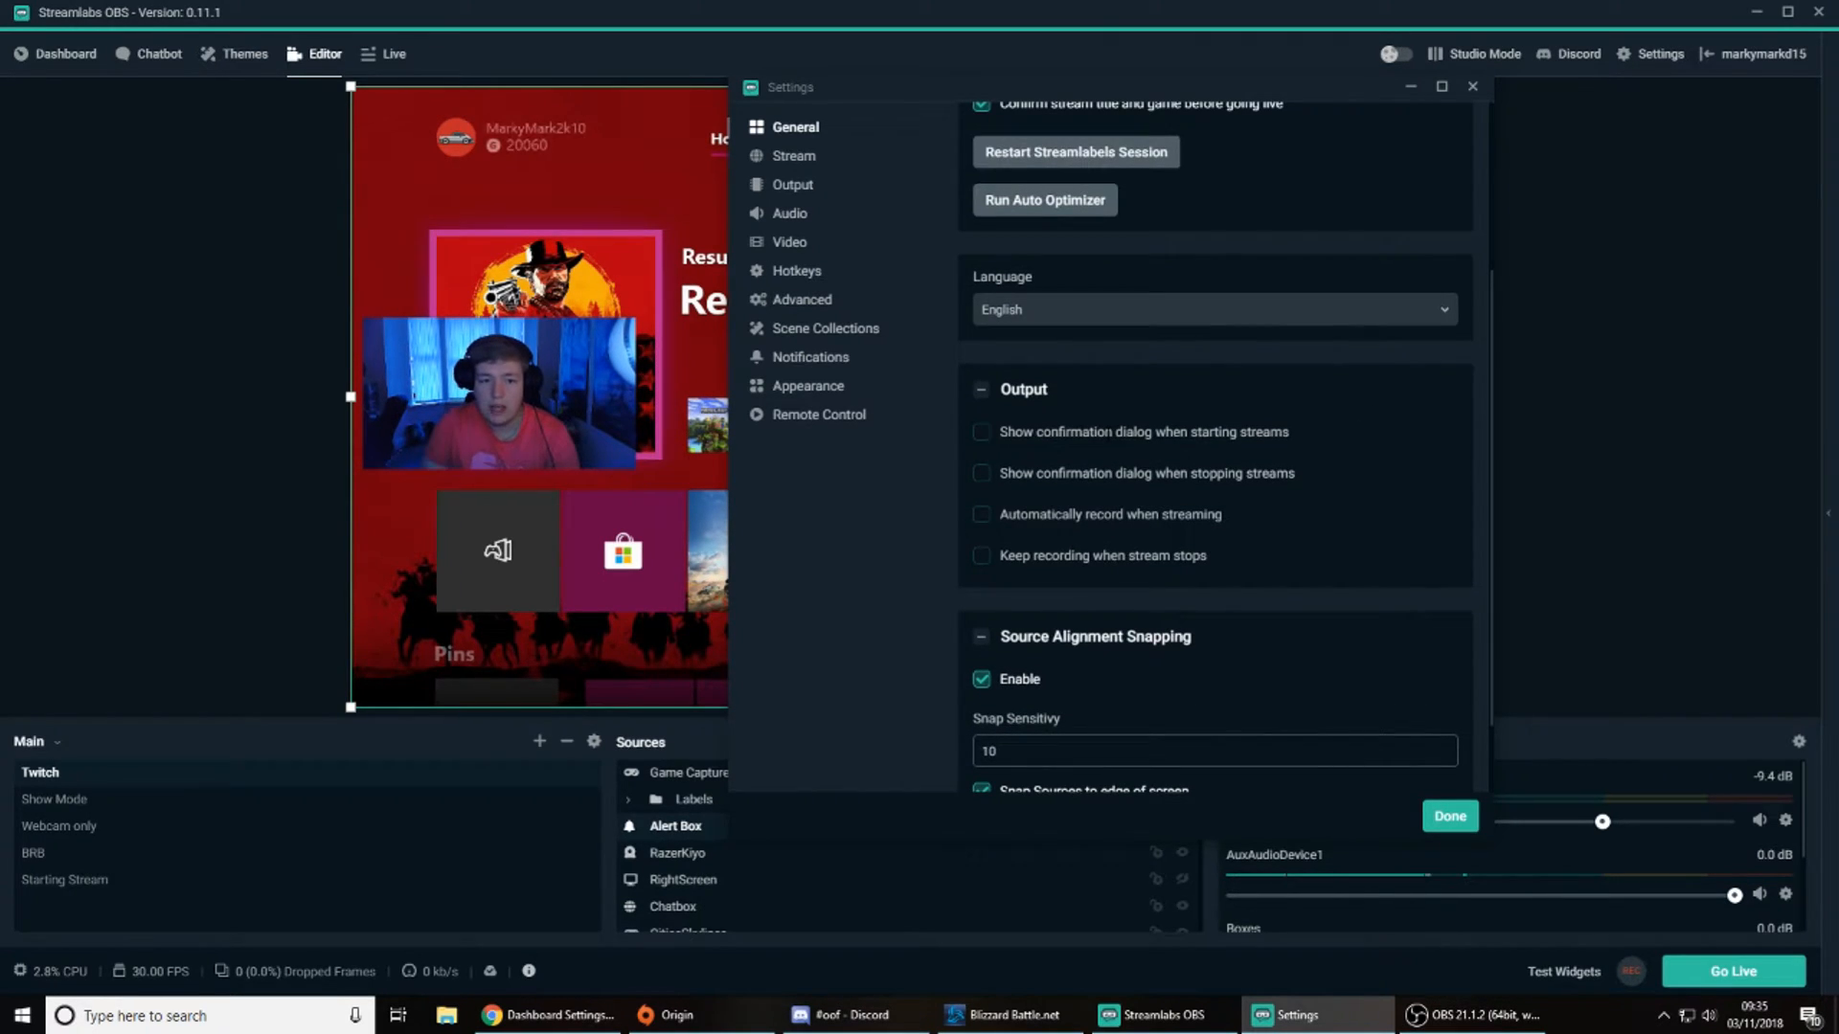
pyautogui.scroll(2, 1116, 413)
# Step: Set the stream type to Streaming Services with Twitch as the service, and check the available servers
pyautogui.click(791, 157)
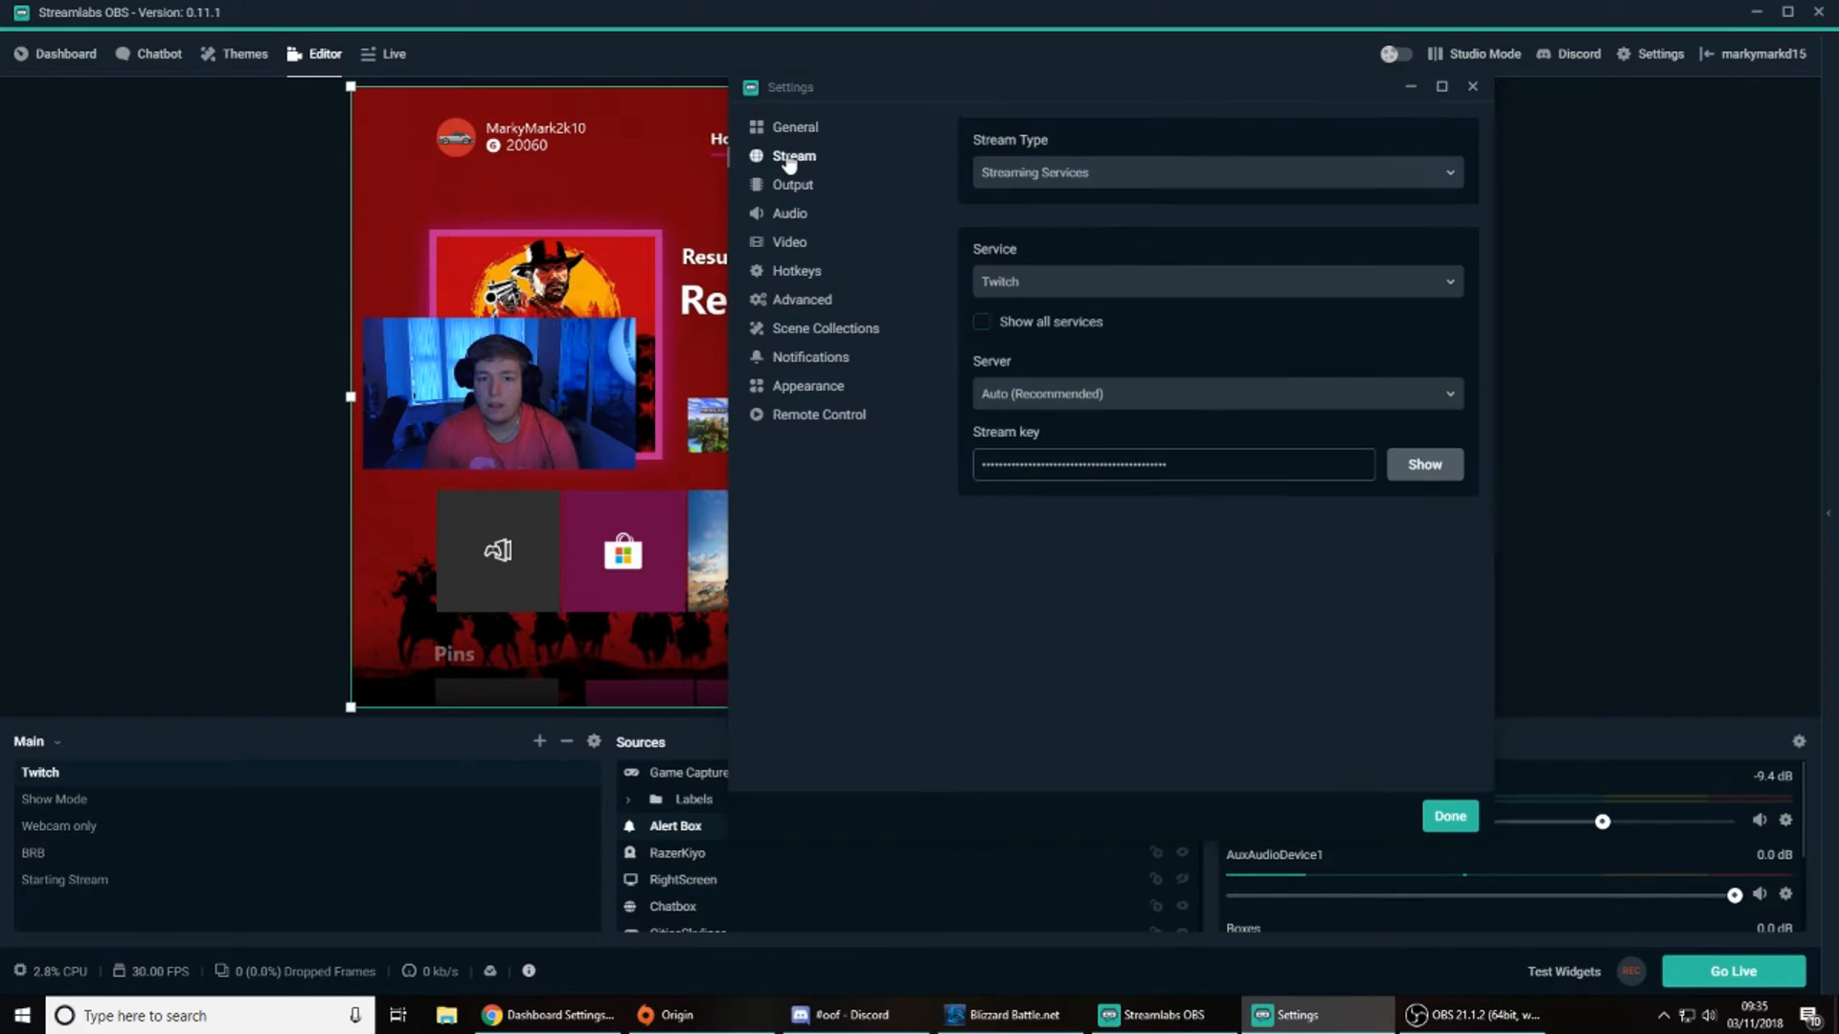
pyautogui.click(1145, 182)
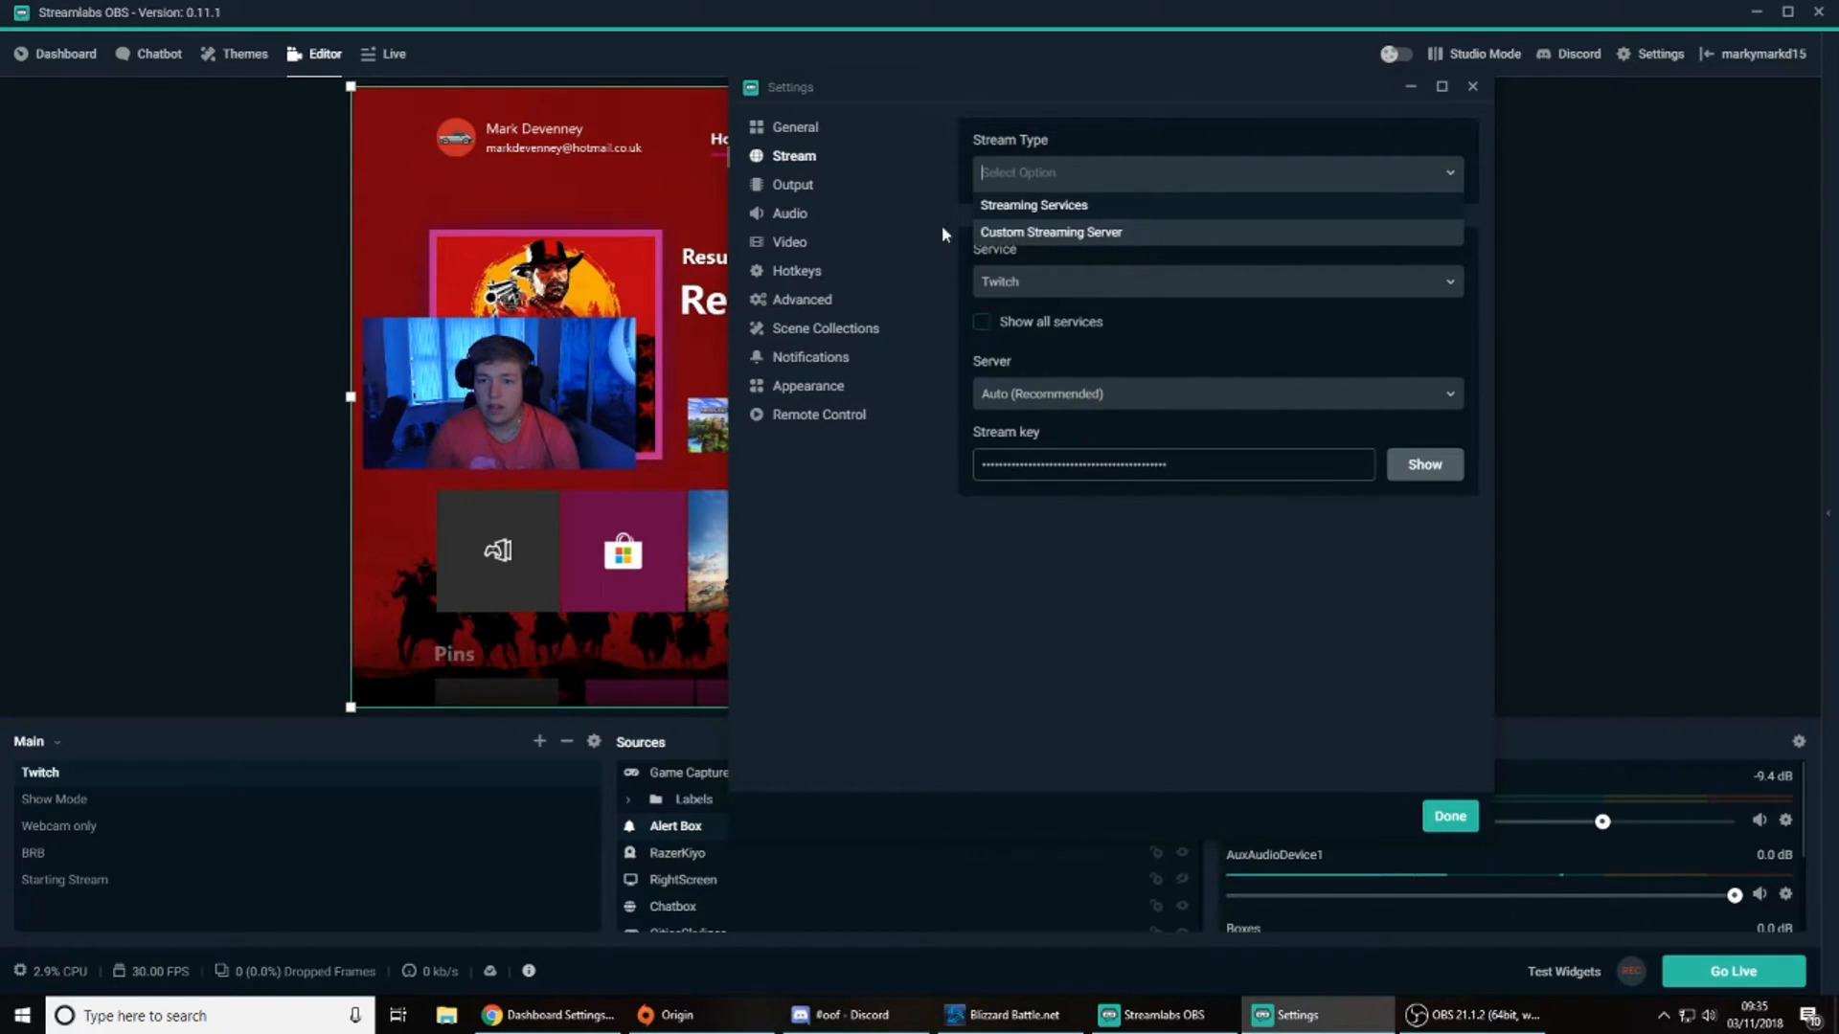
pyautogui.click(1068, 206)
pyautogui.click(1070, 280)
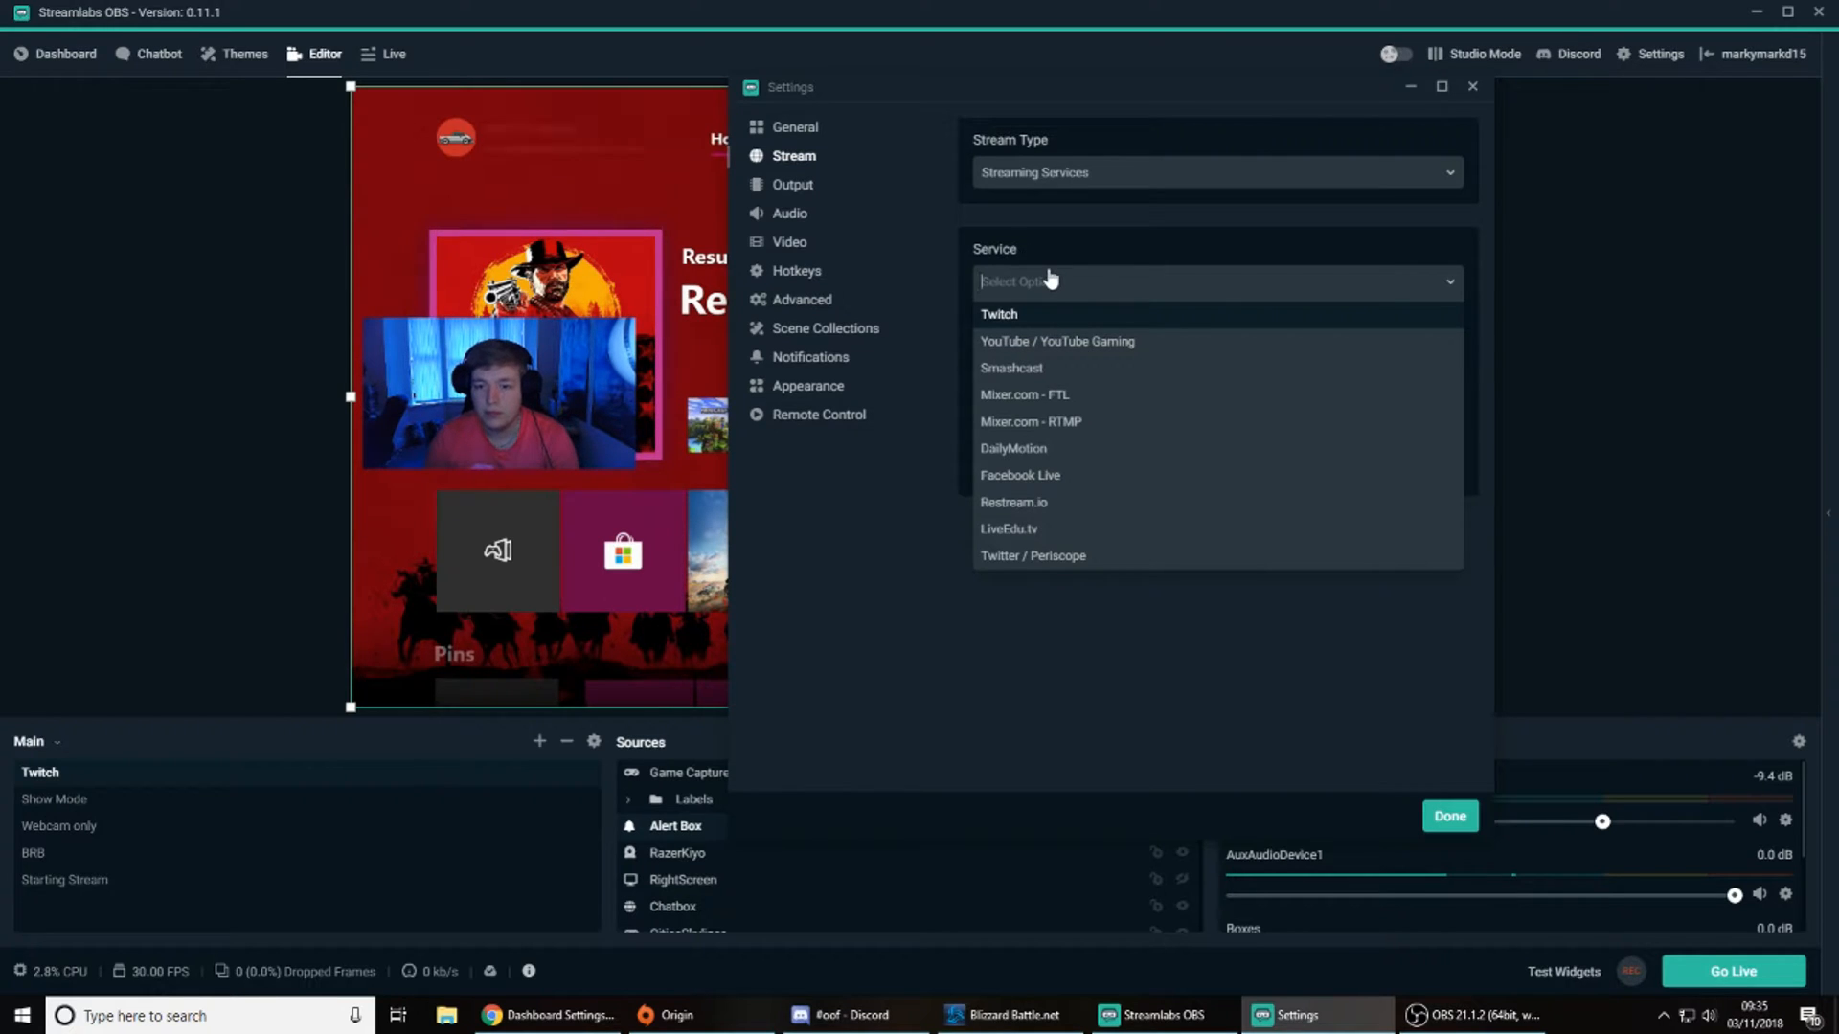
pyautogui.click(1001, 316)
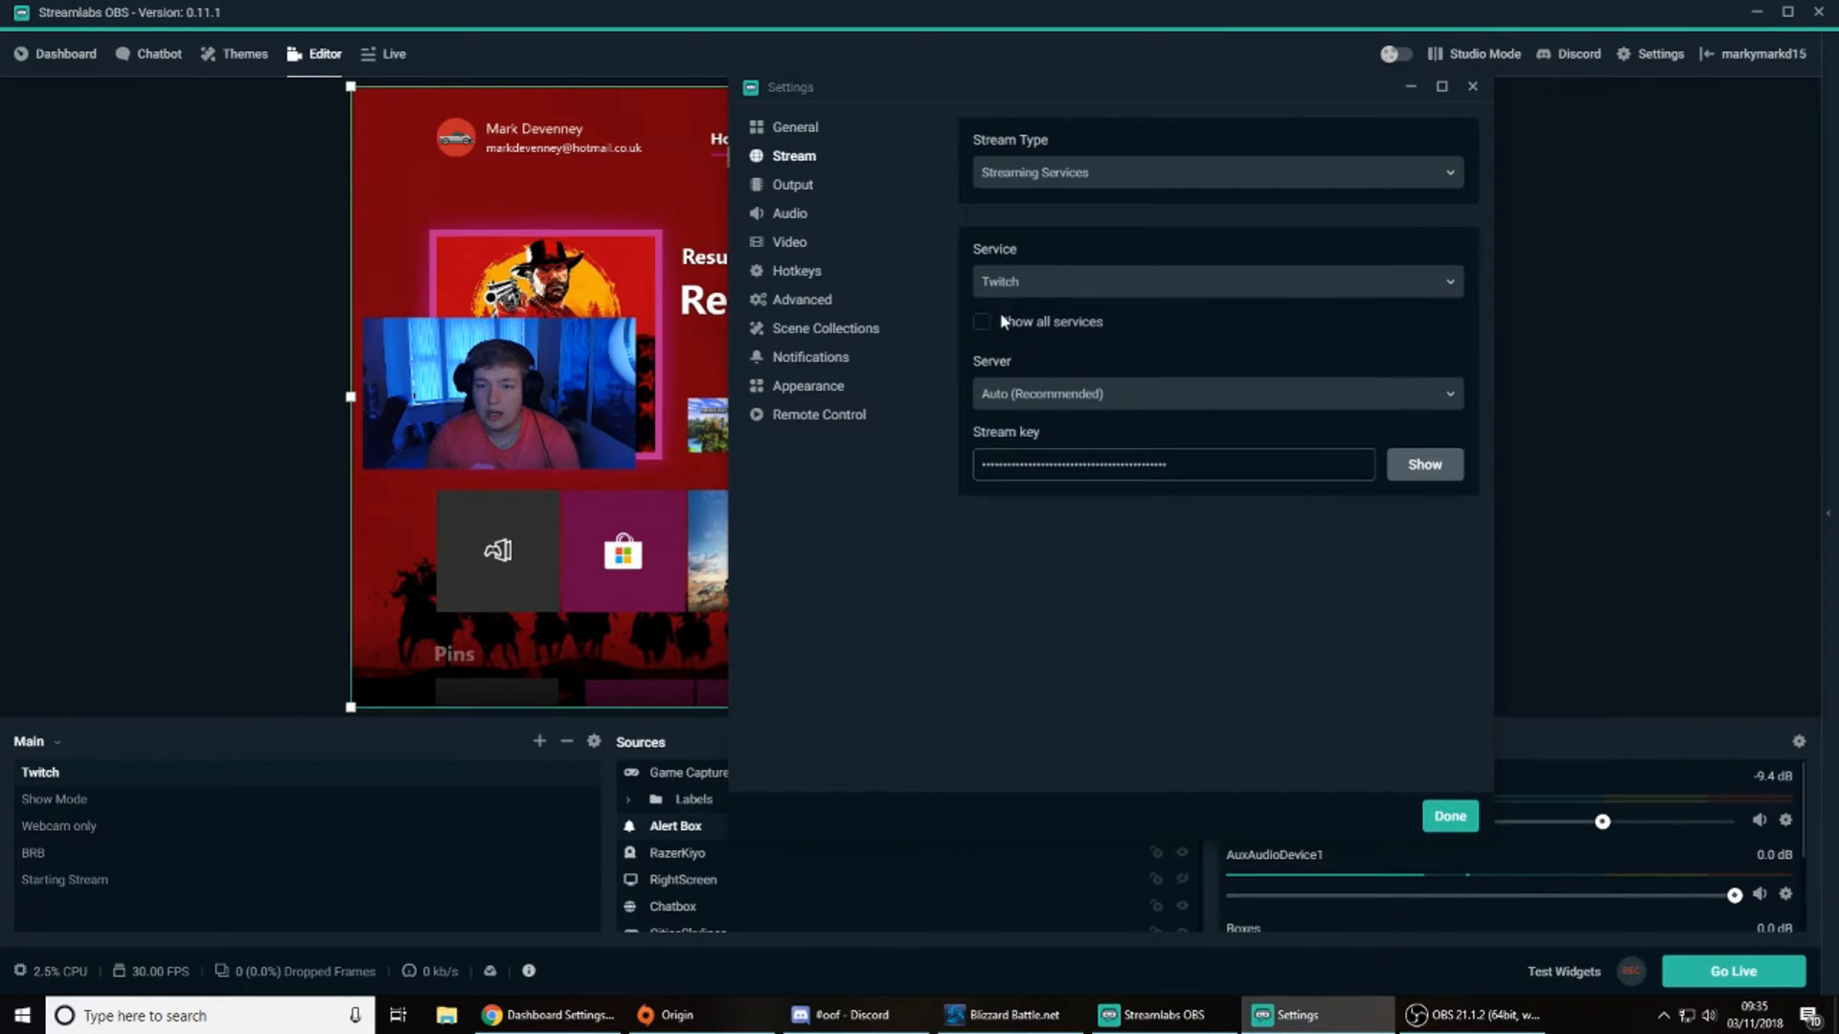
pyautogui.click(1447, 385)
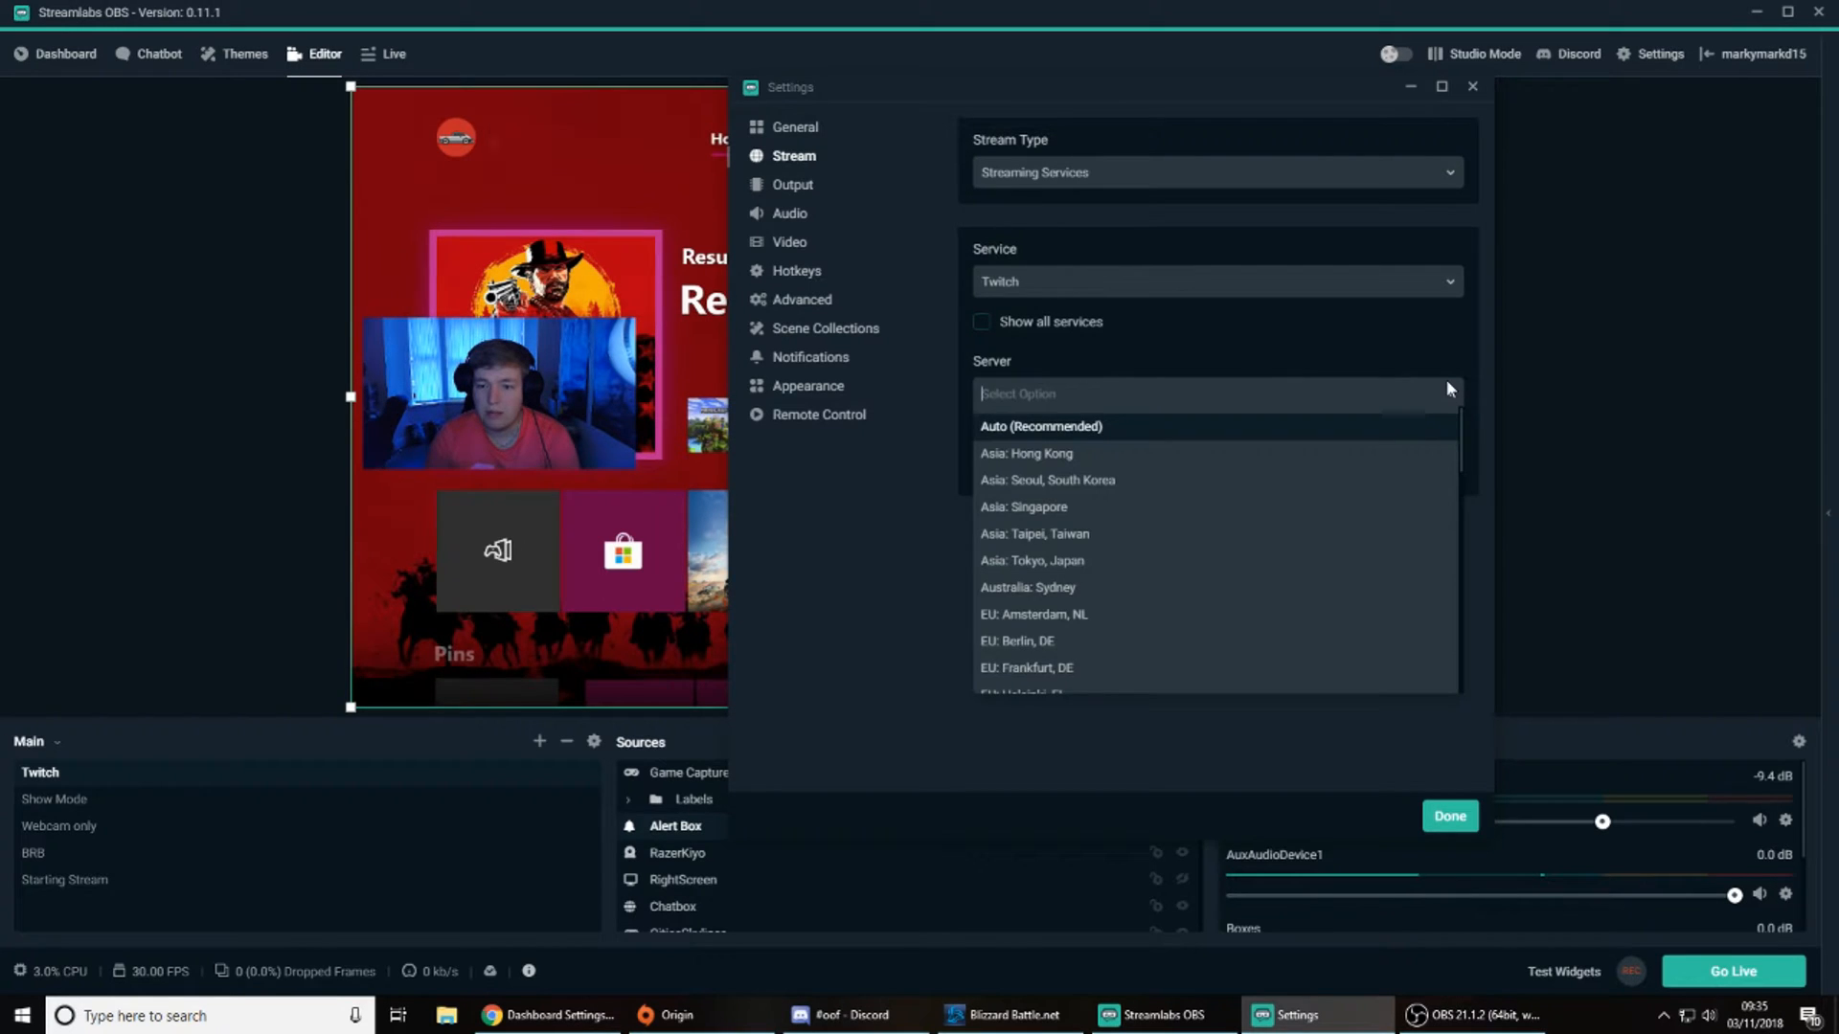
pyautogui.click(1446, 385)
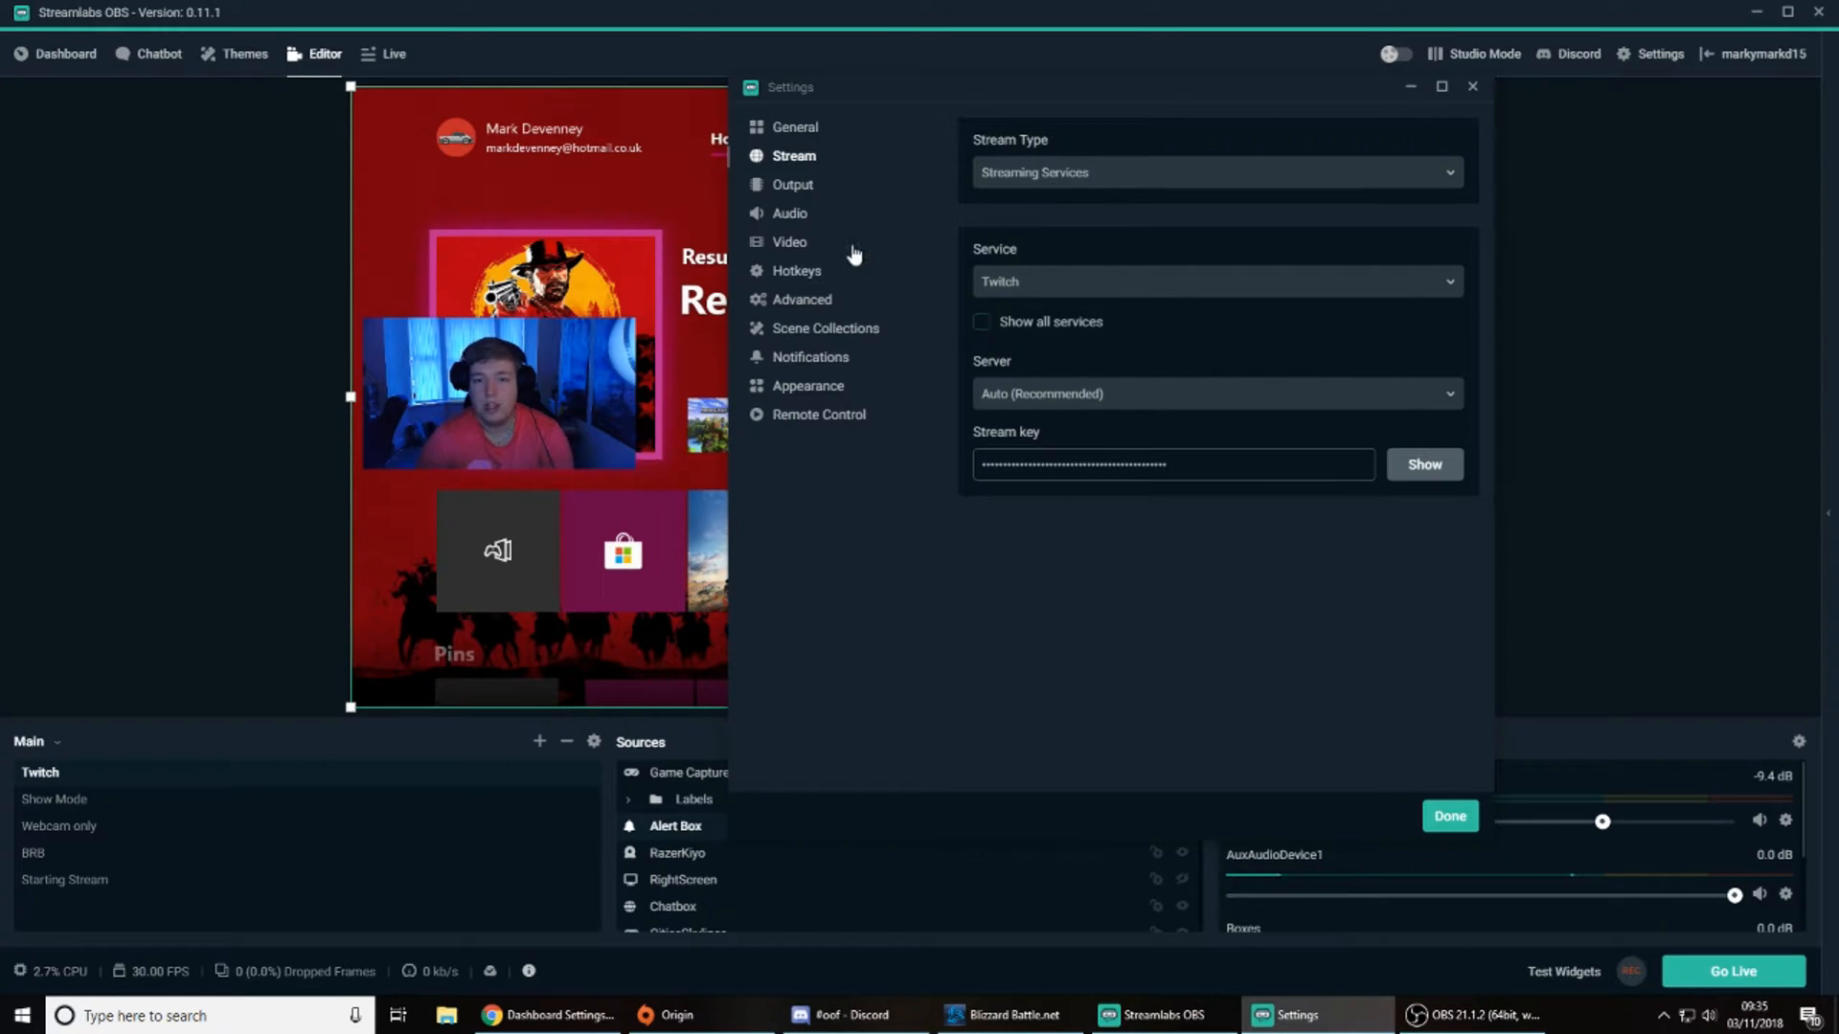
# Step: Set the streaming encoder to Software (x264) in the output settings and check the rate control options
pyautogui.click(792, 183)
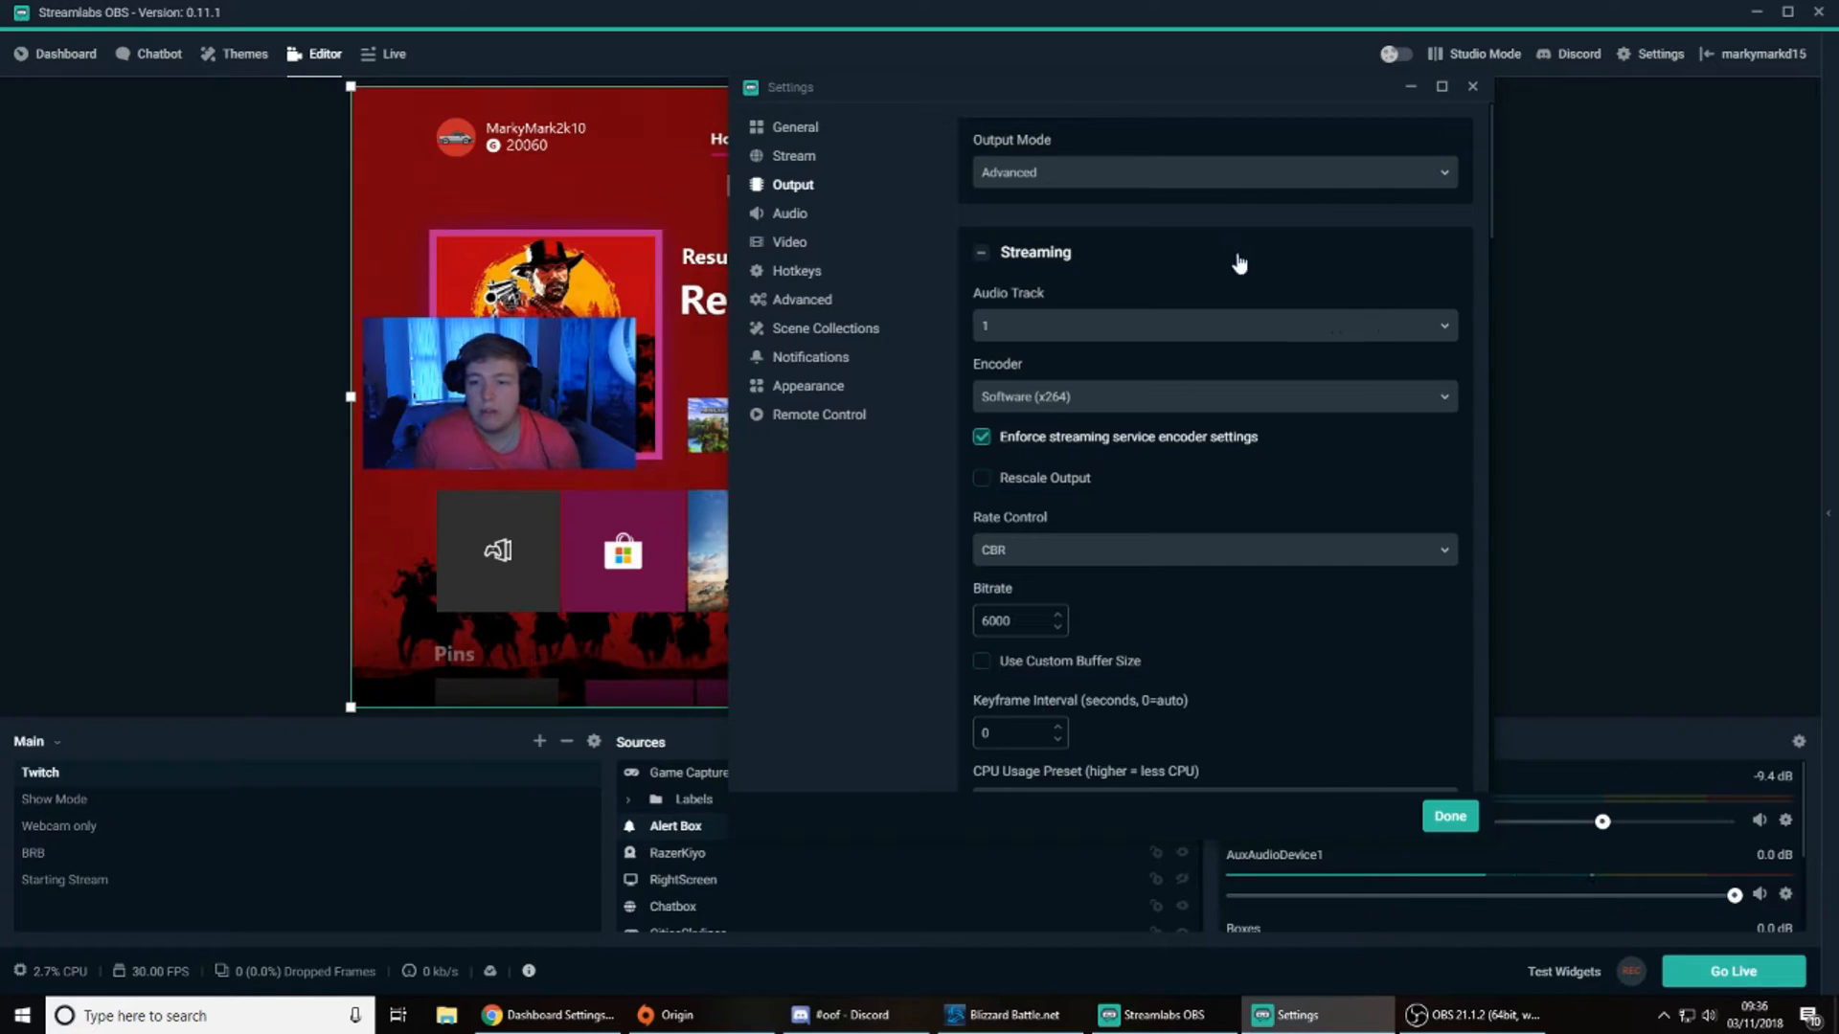
pyautogui.click(1082, 408)
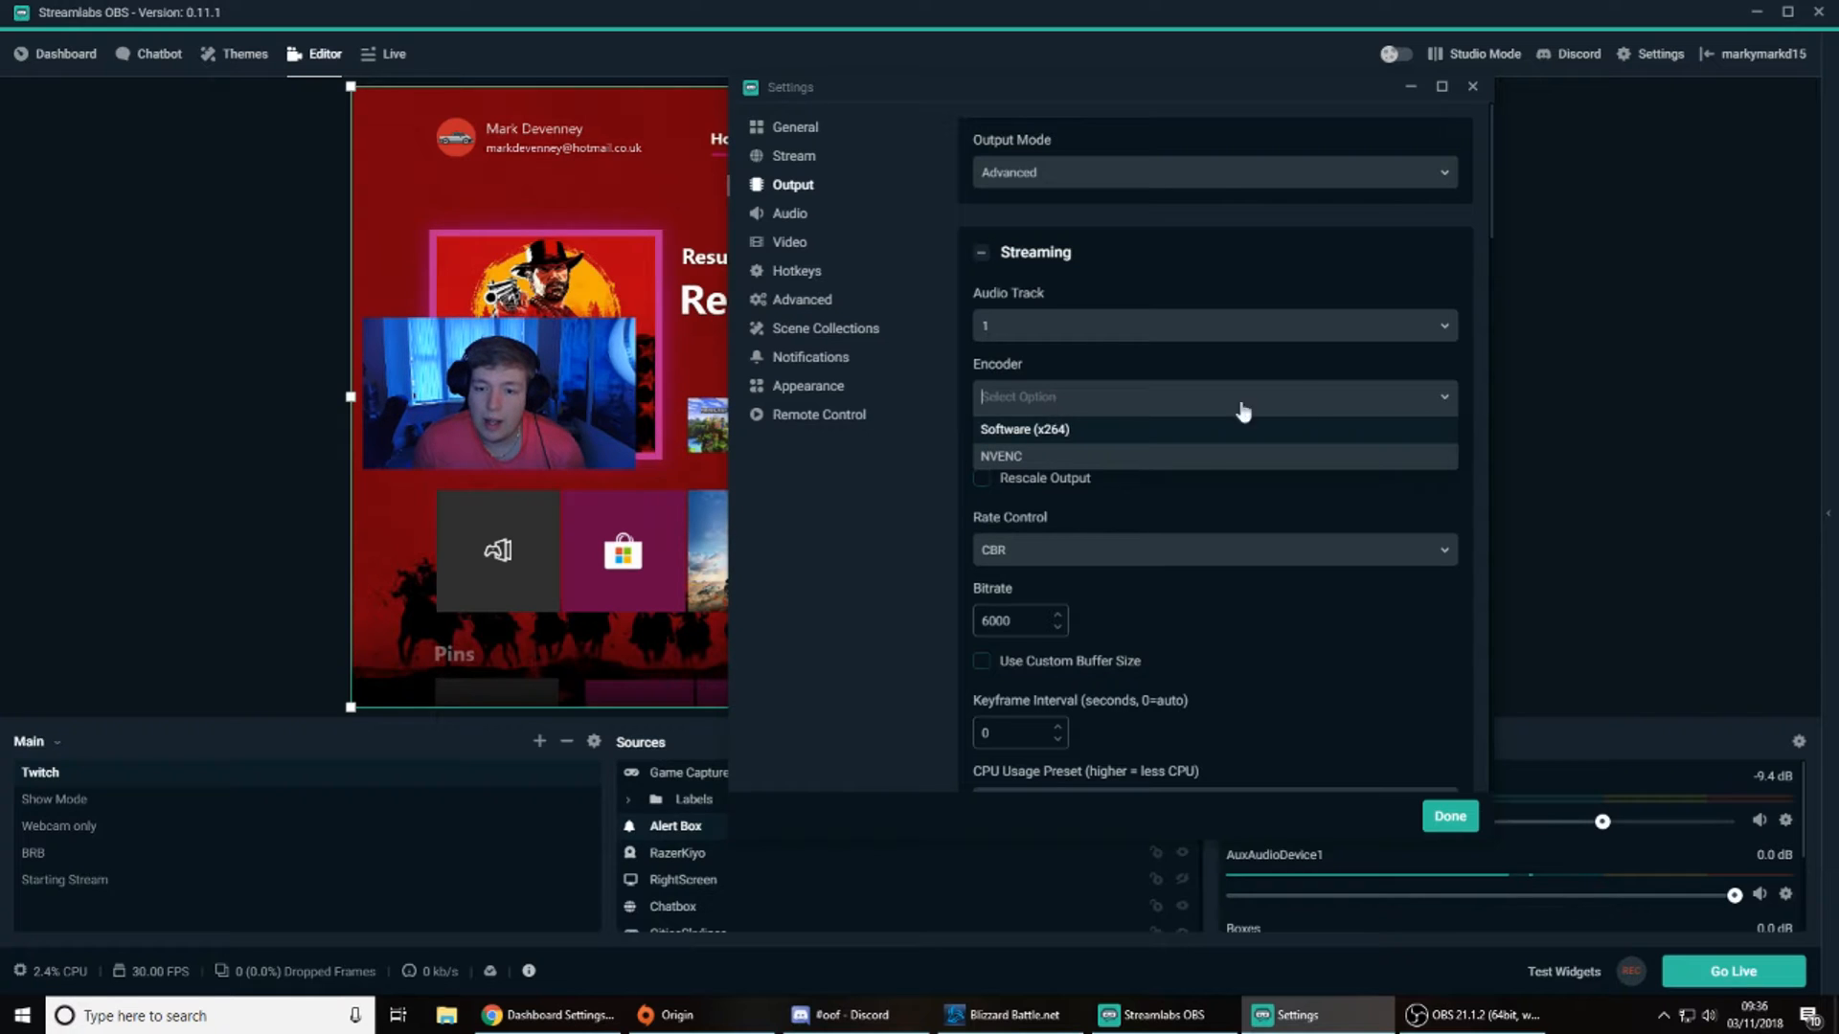
pyautogui.click(1146, 428)
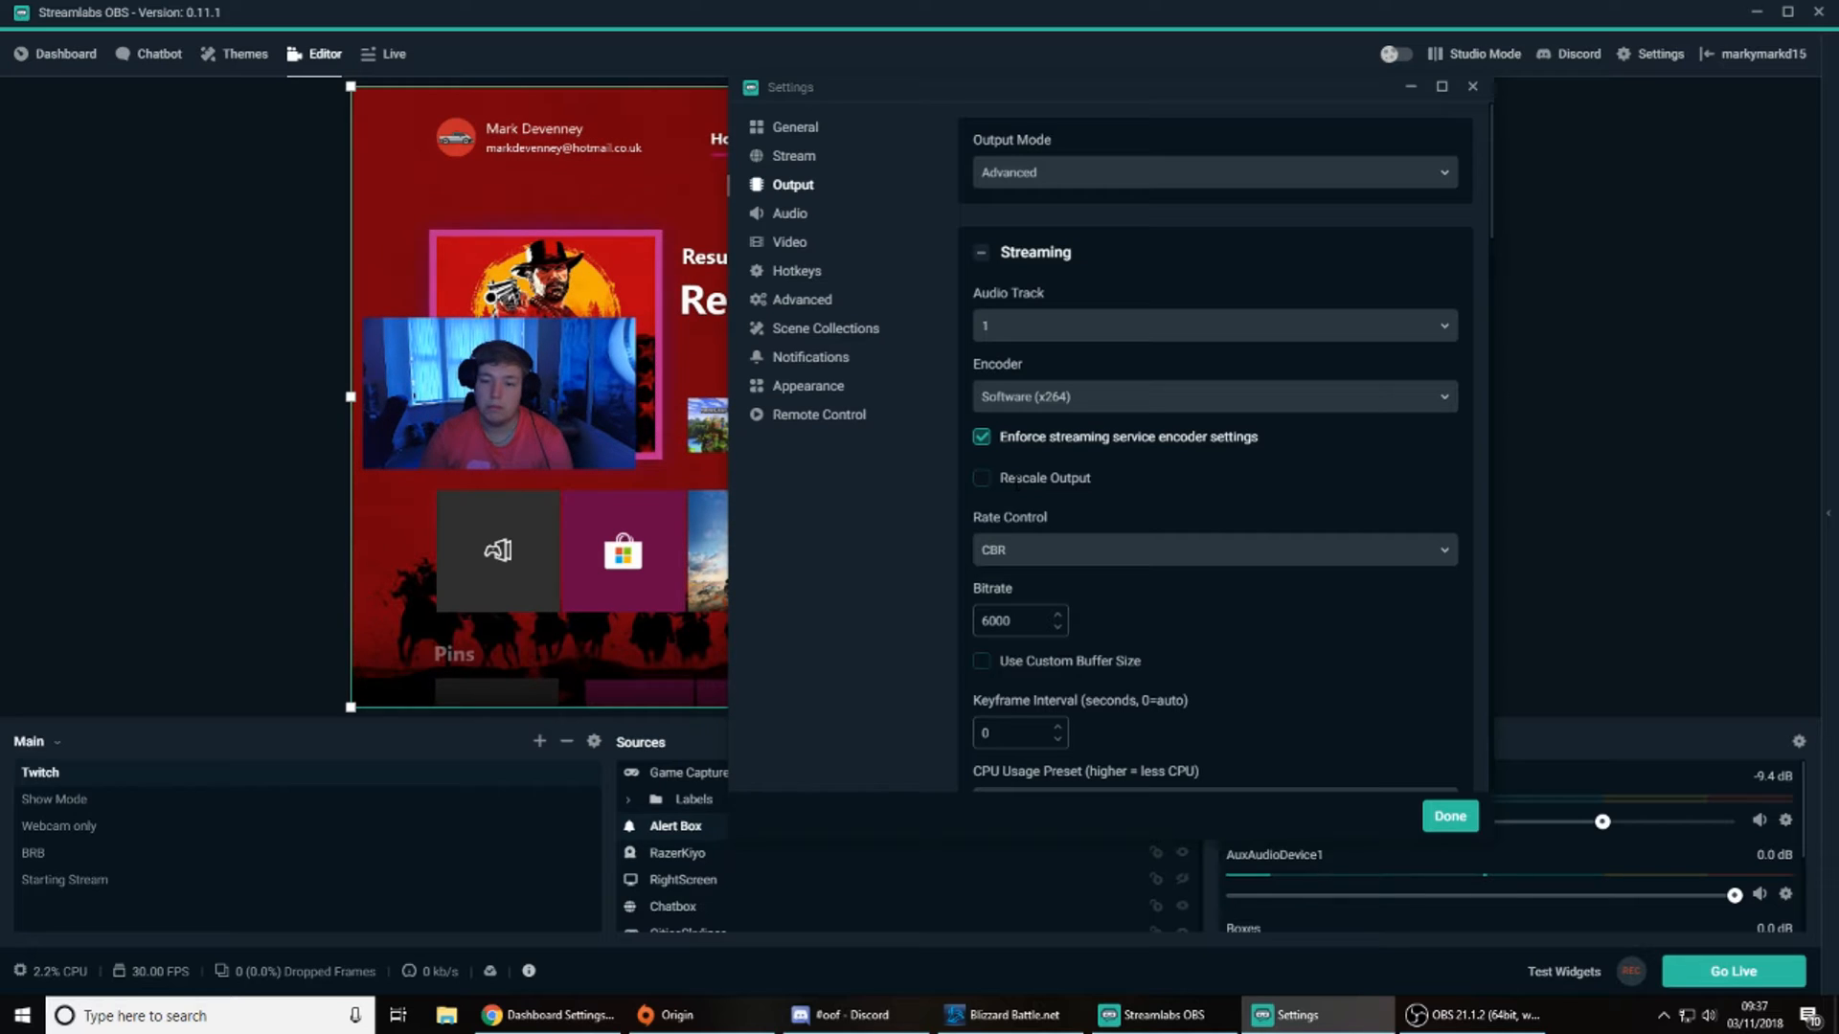
pyautogui.click(1024, 553)
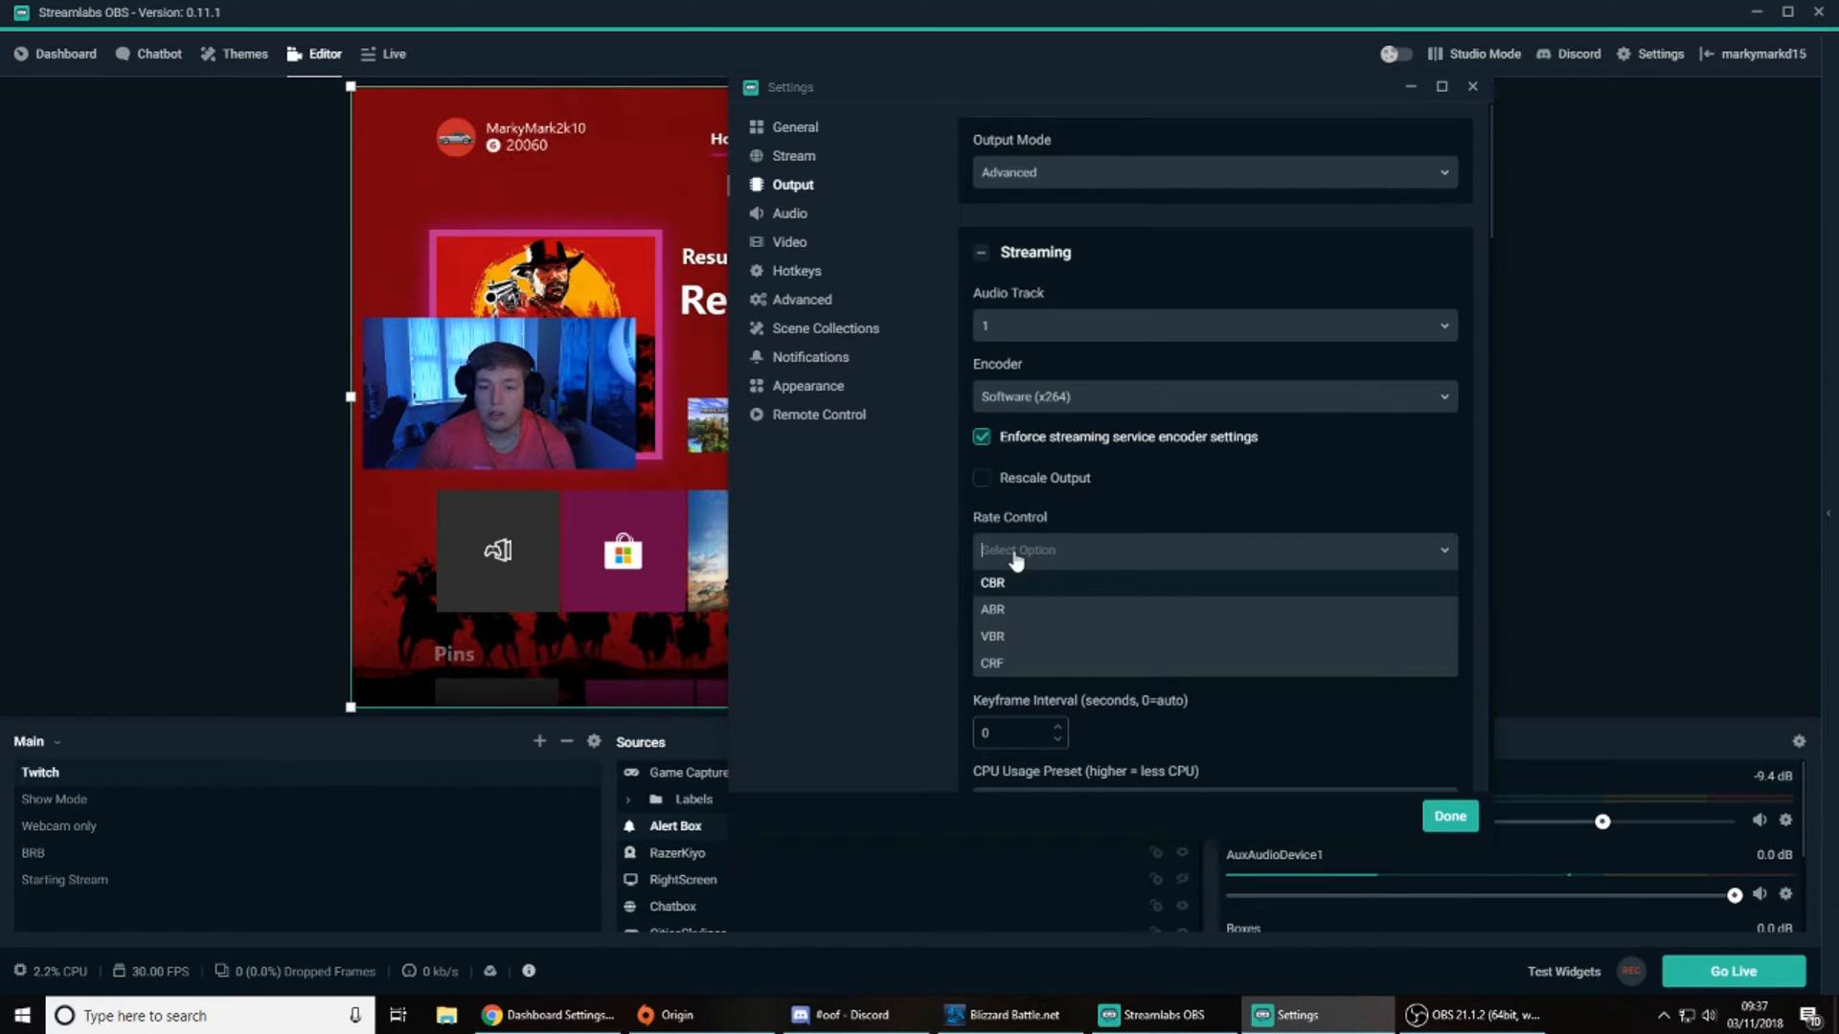
pyautogui.click(1445, 560)
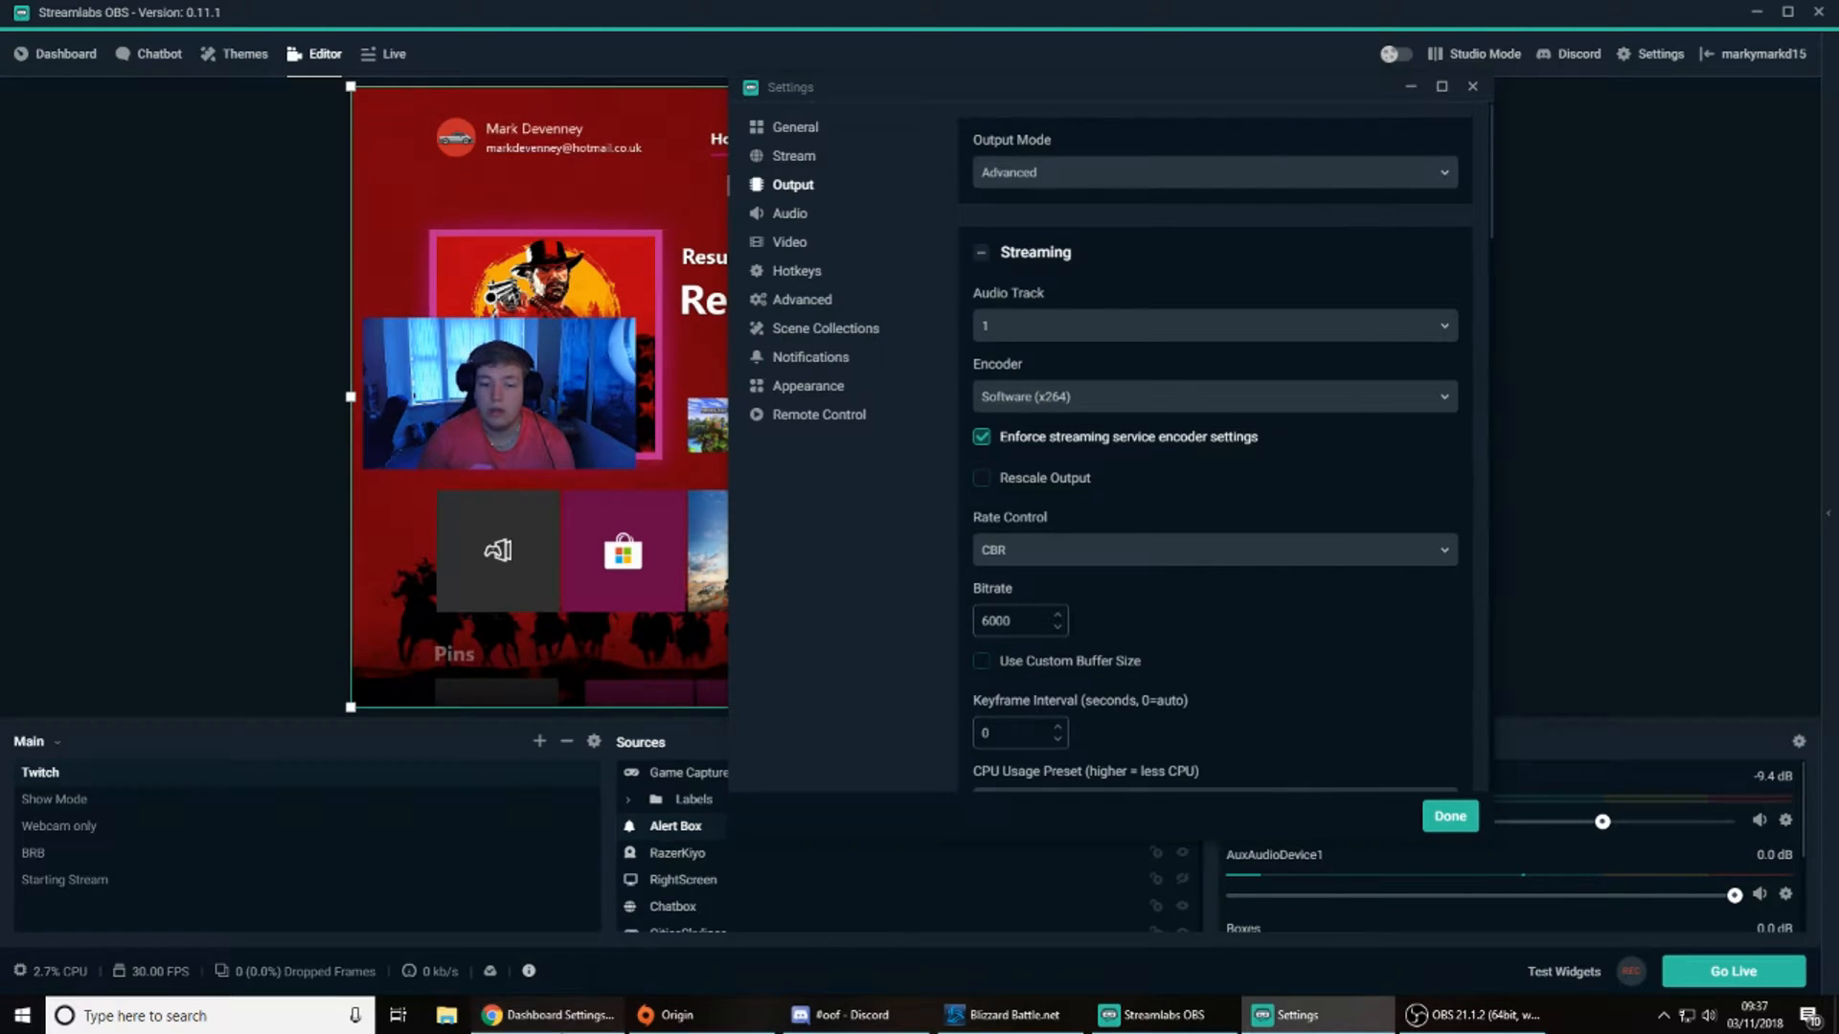
# Step: Switch to the browser to check the upload speed in the Speedtest result, and return to the output settings
pyautogui.click(550, 1015)
pyautogui.click(579, 12)
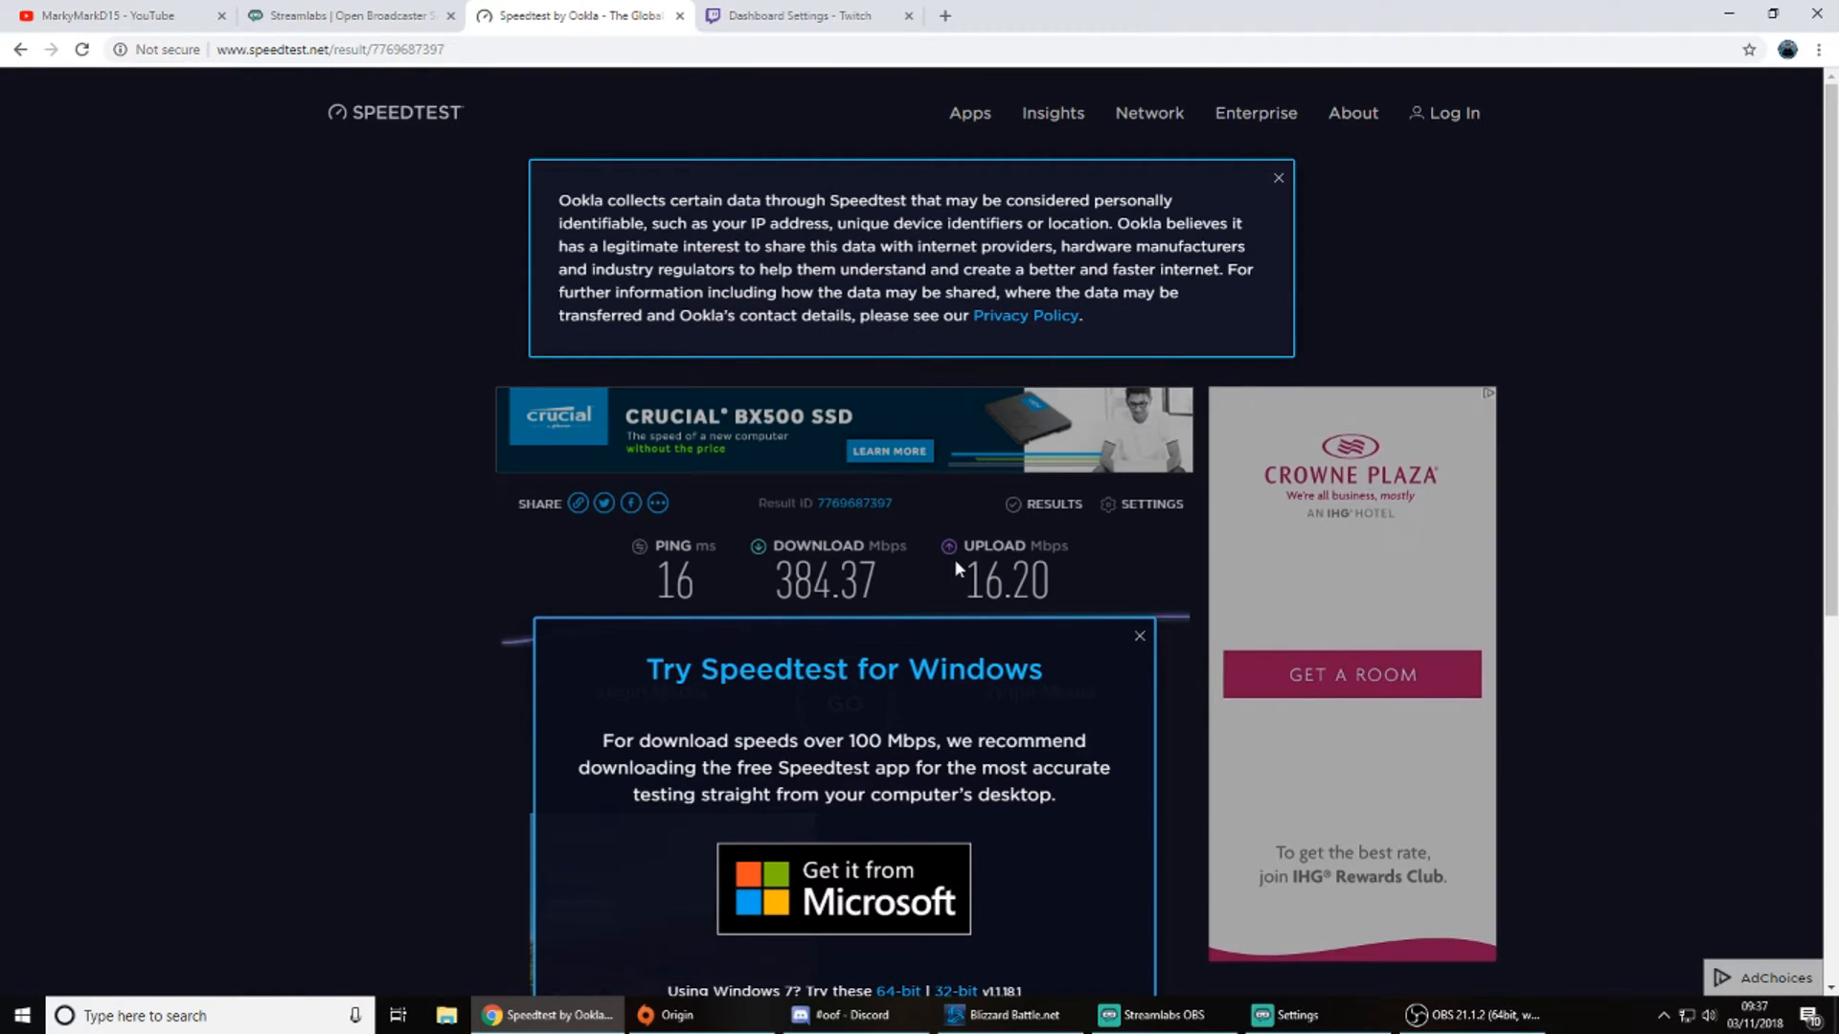
pyautogui.click(1728, 14)
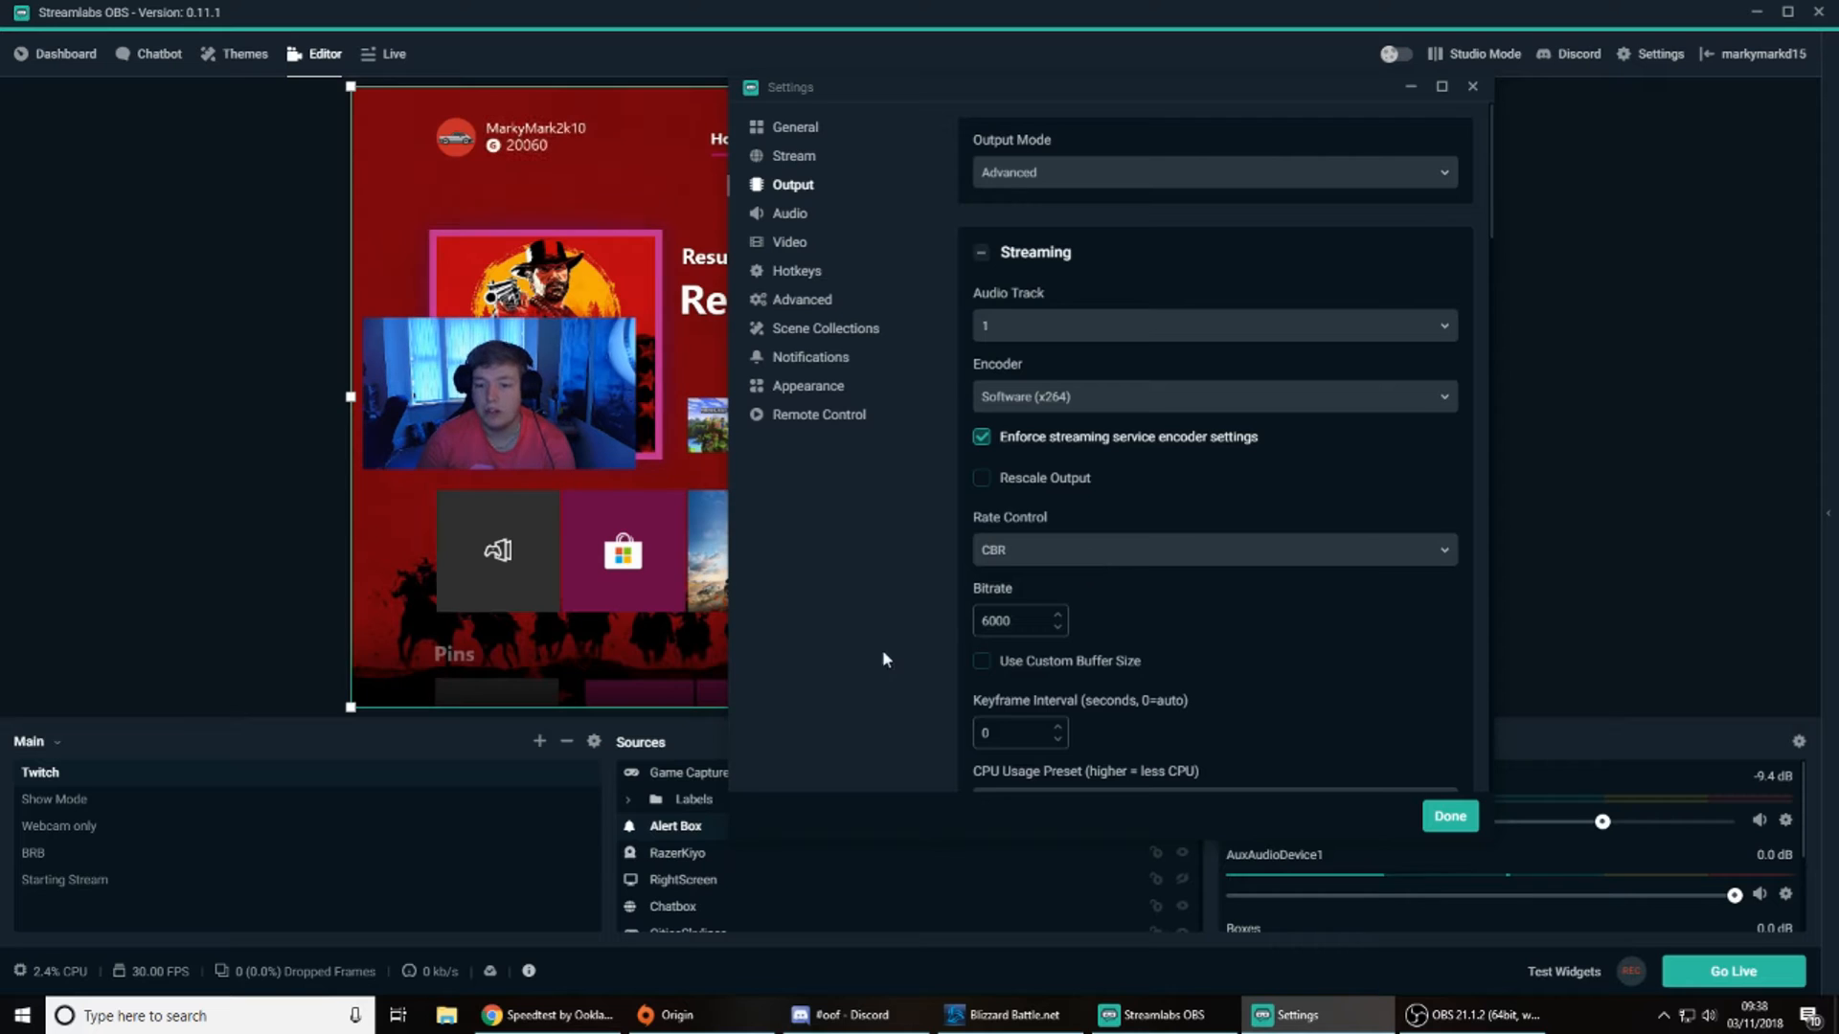
# Step: Examine the CPU usage preset choices and the remaining streaming encoder options in the output settings
pyautogui.scroll(-2, 1251, 672)
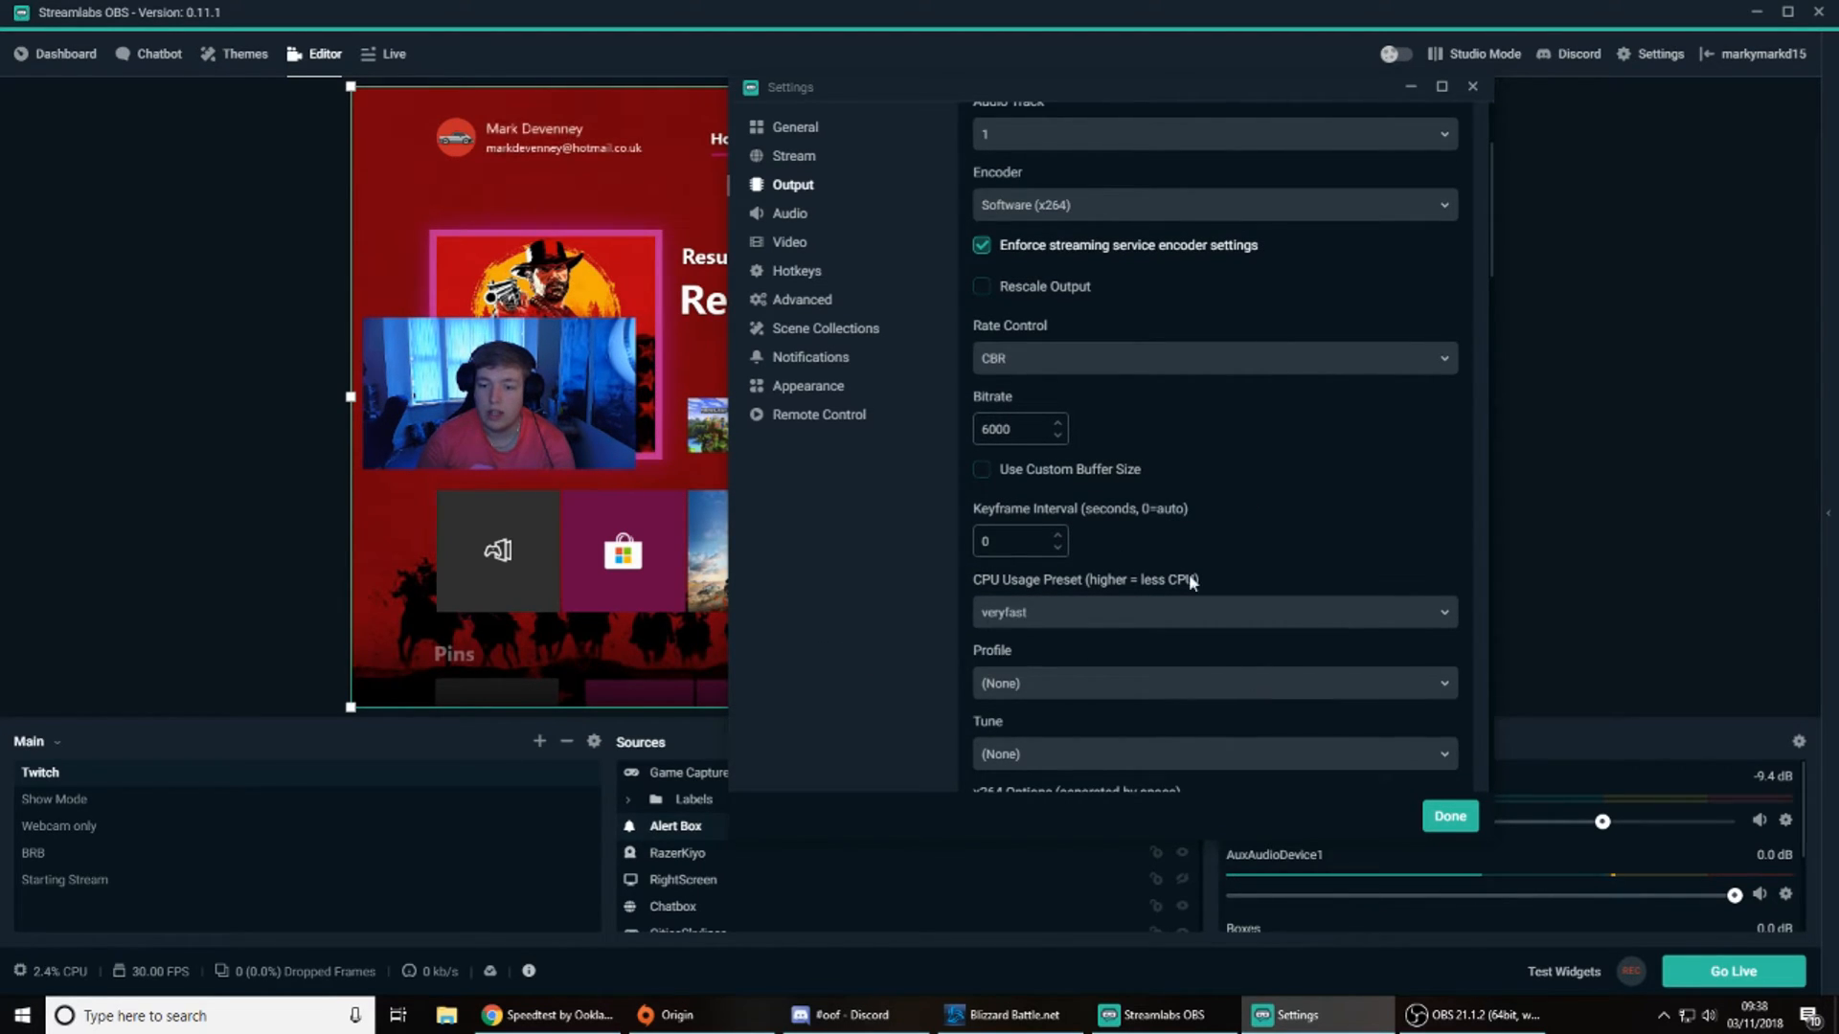
pyautogui.scroll(-1, 1307, 514)
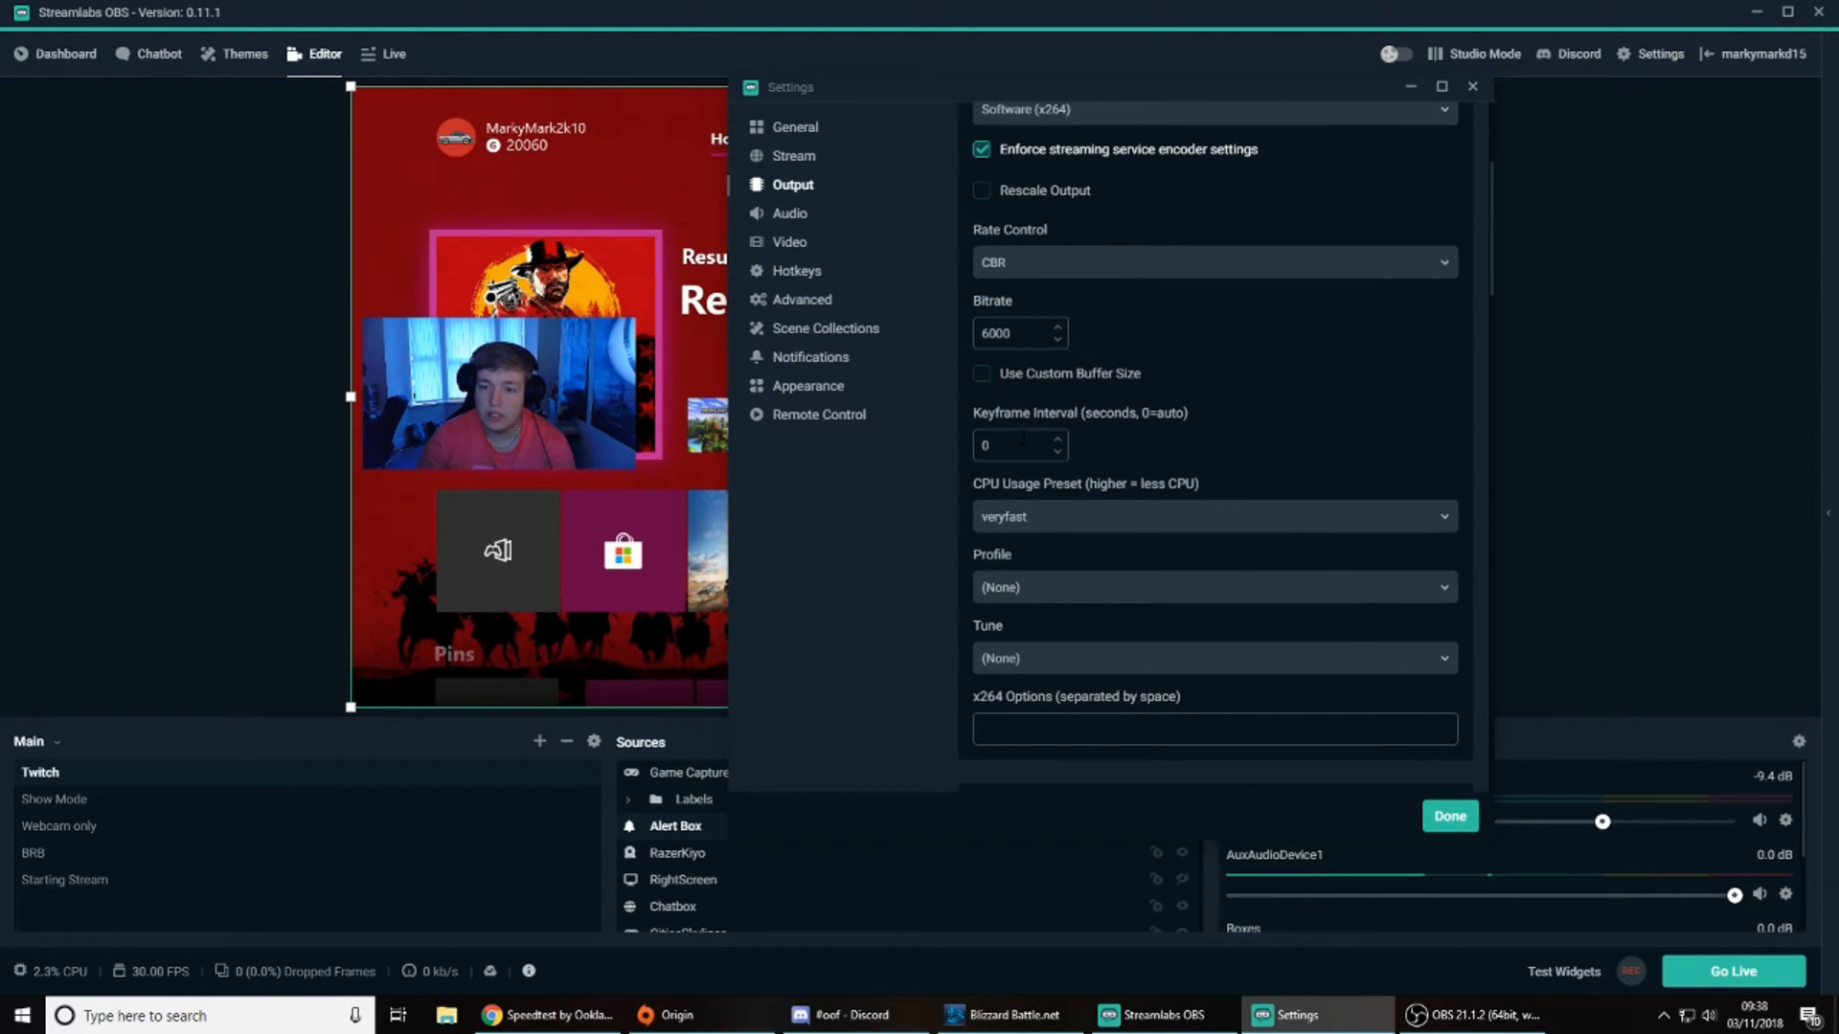
pyautogui.click(1065, 515)
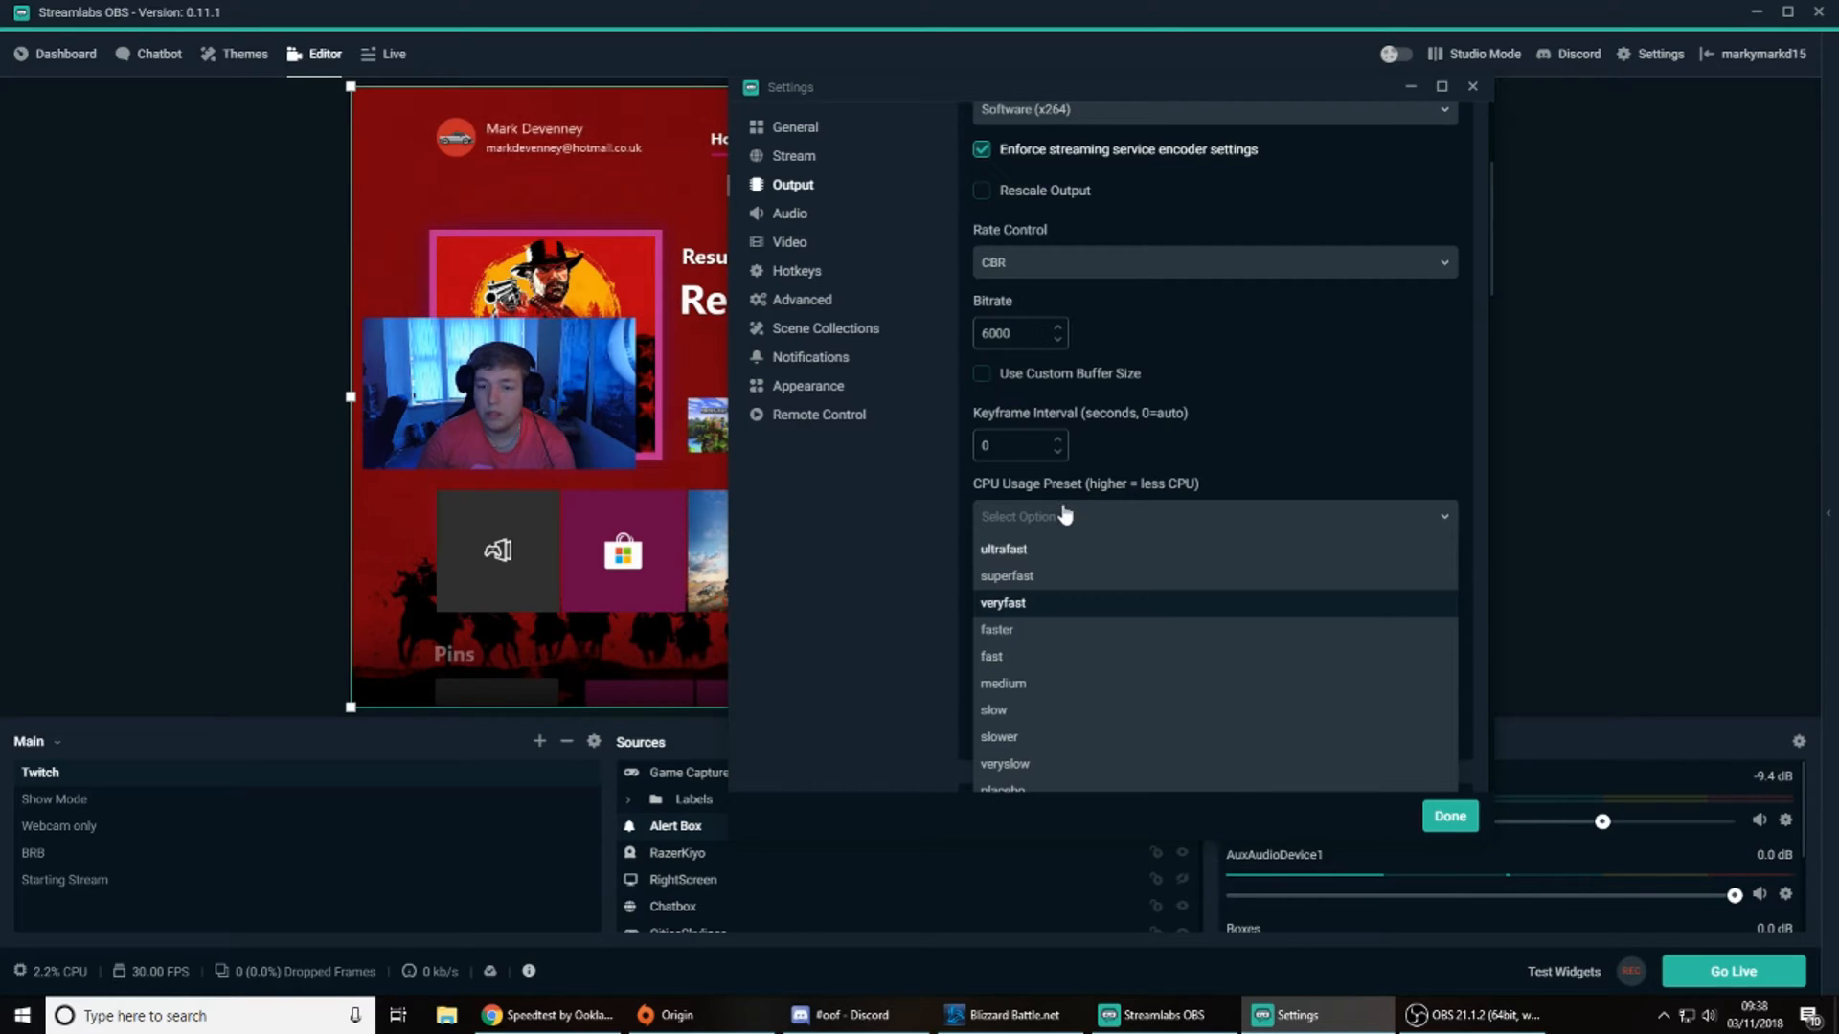
pyautogui.click(1371, 490)
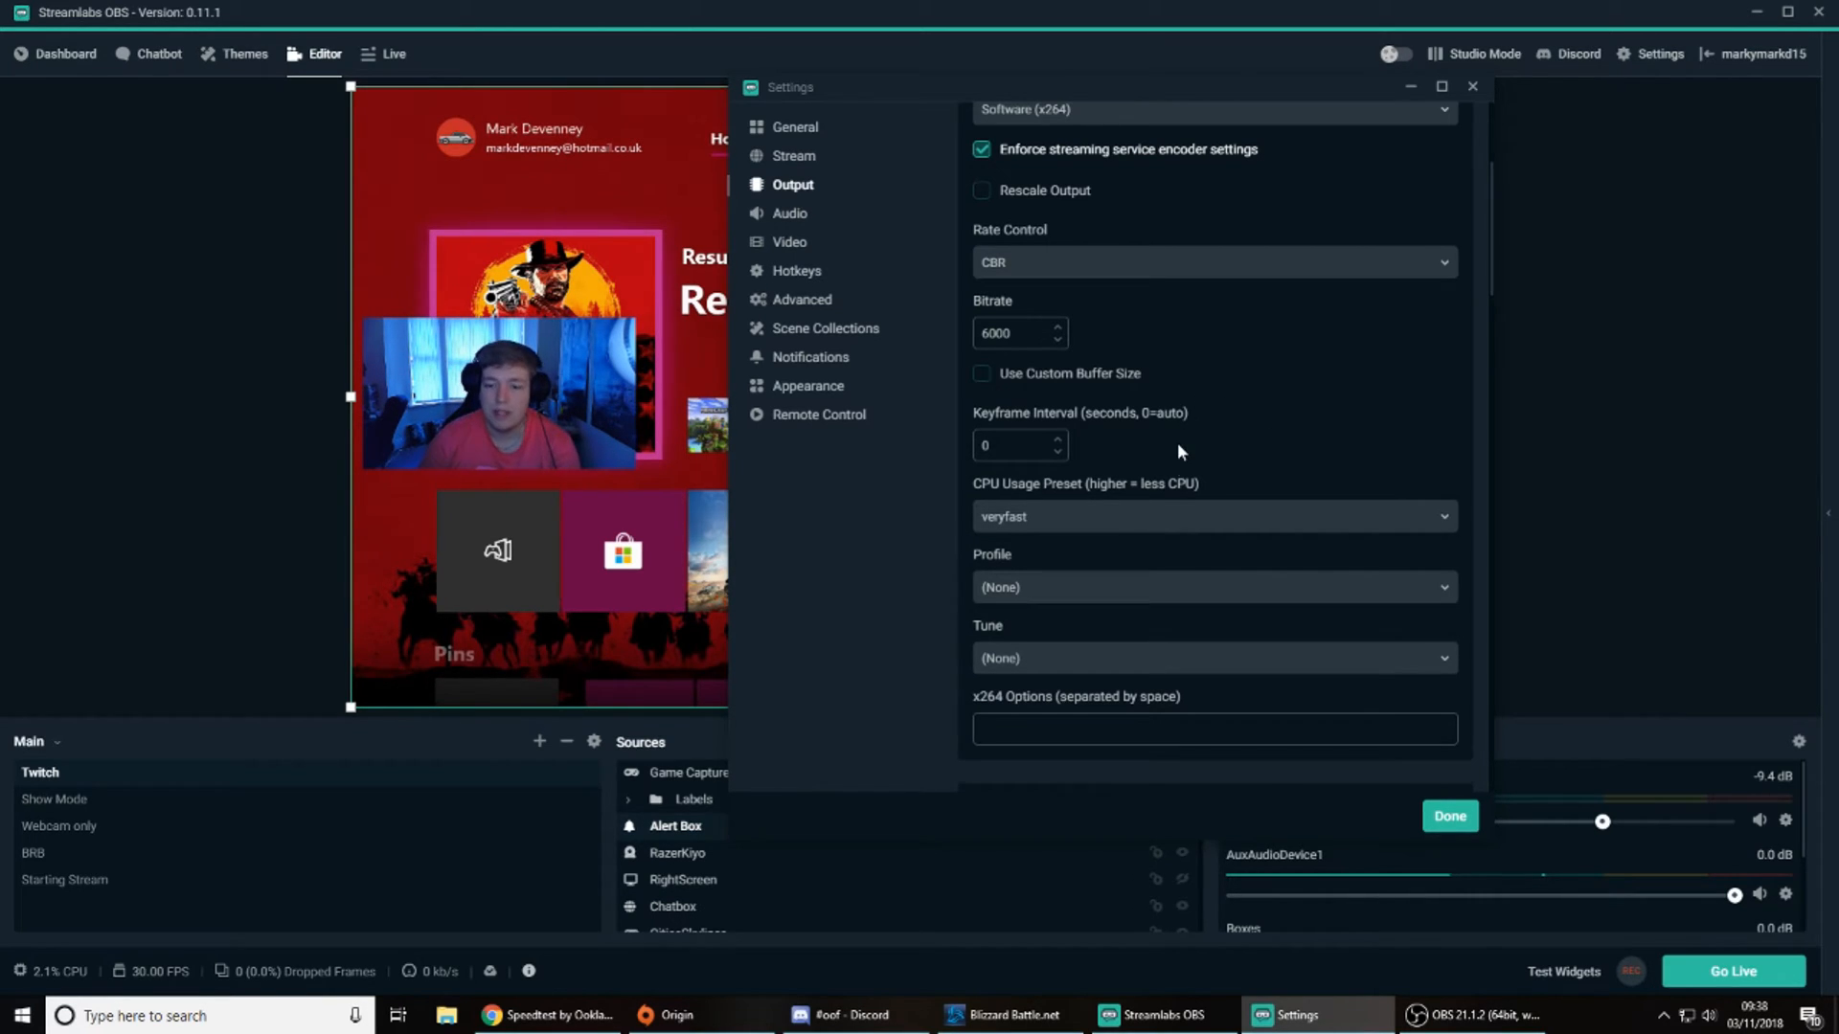
pyautogui.scroll(-1, 1178, 448)
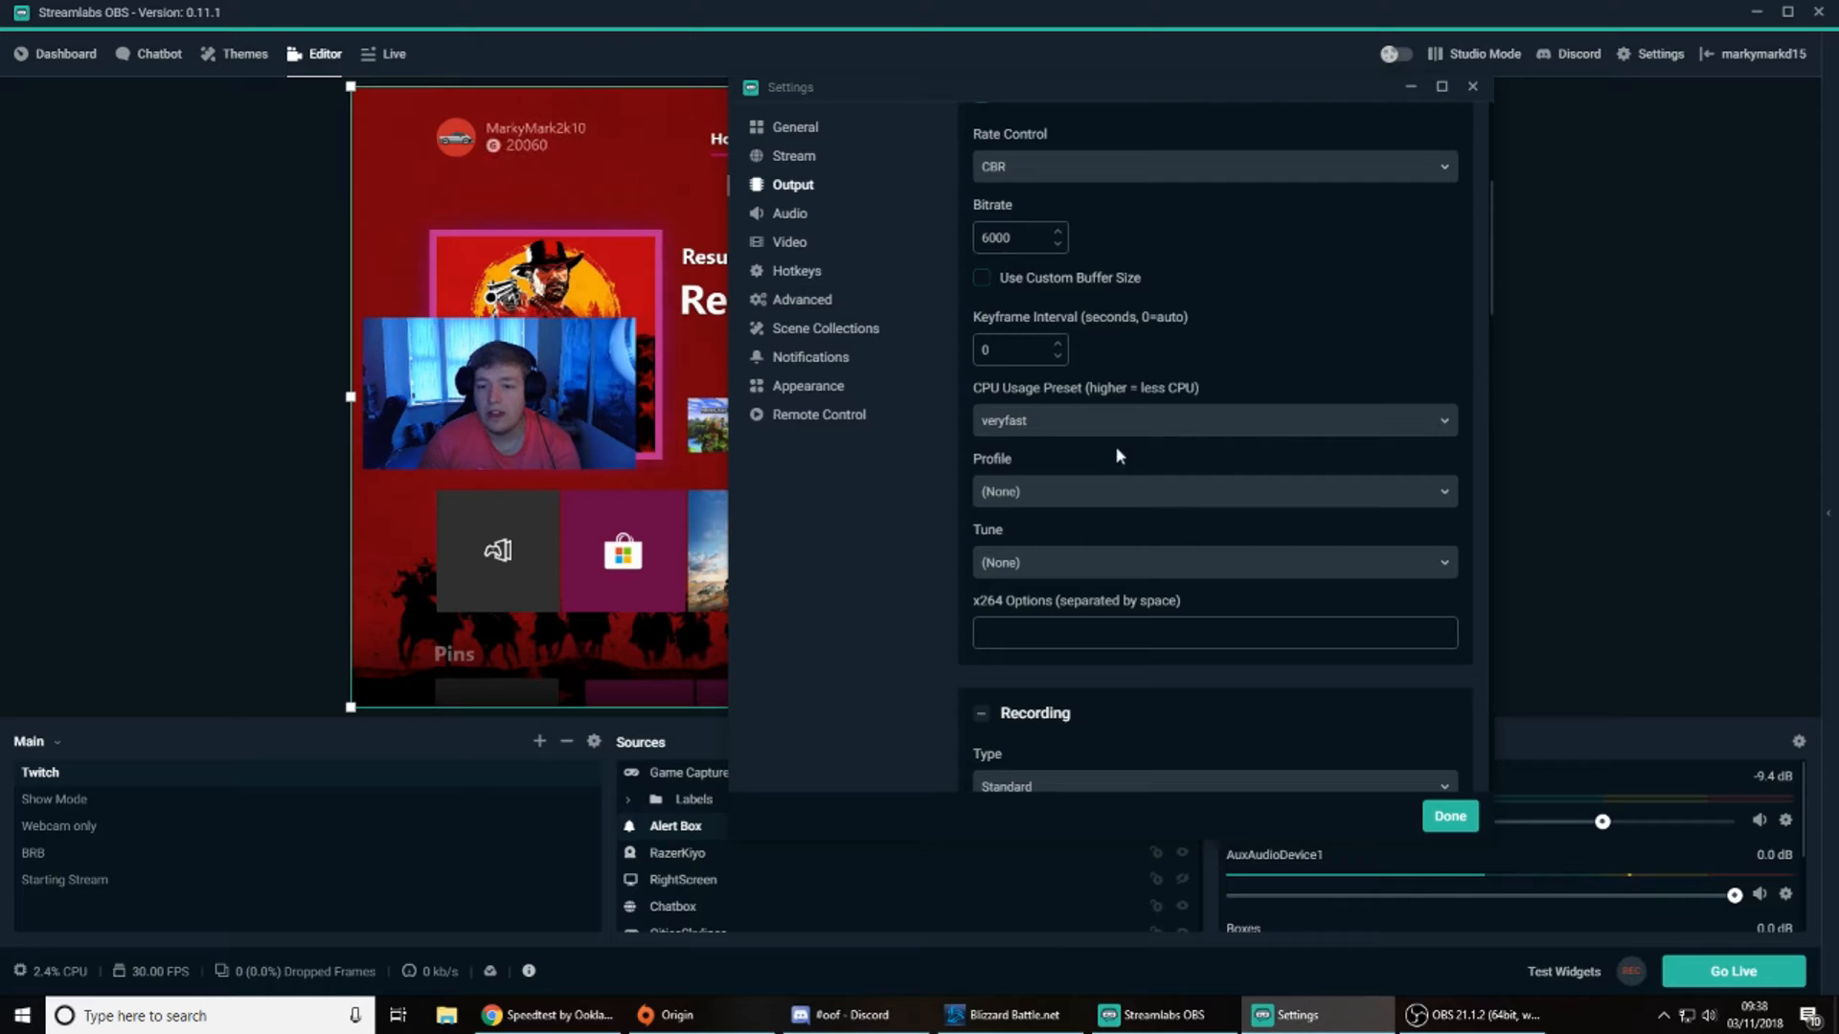
# Step: Check the encoder profile choices and review the recording options in the output settings
pyautogui.click(1101, 493)
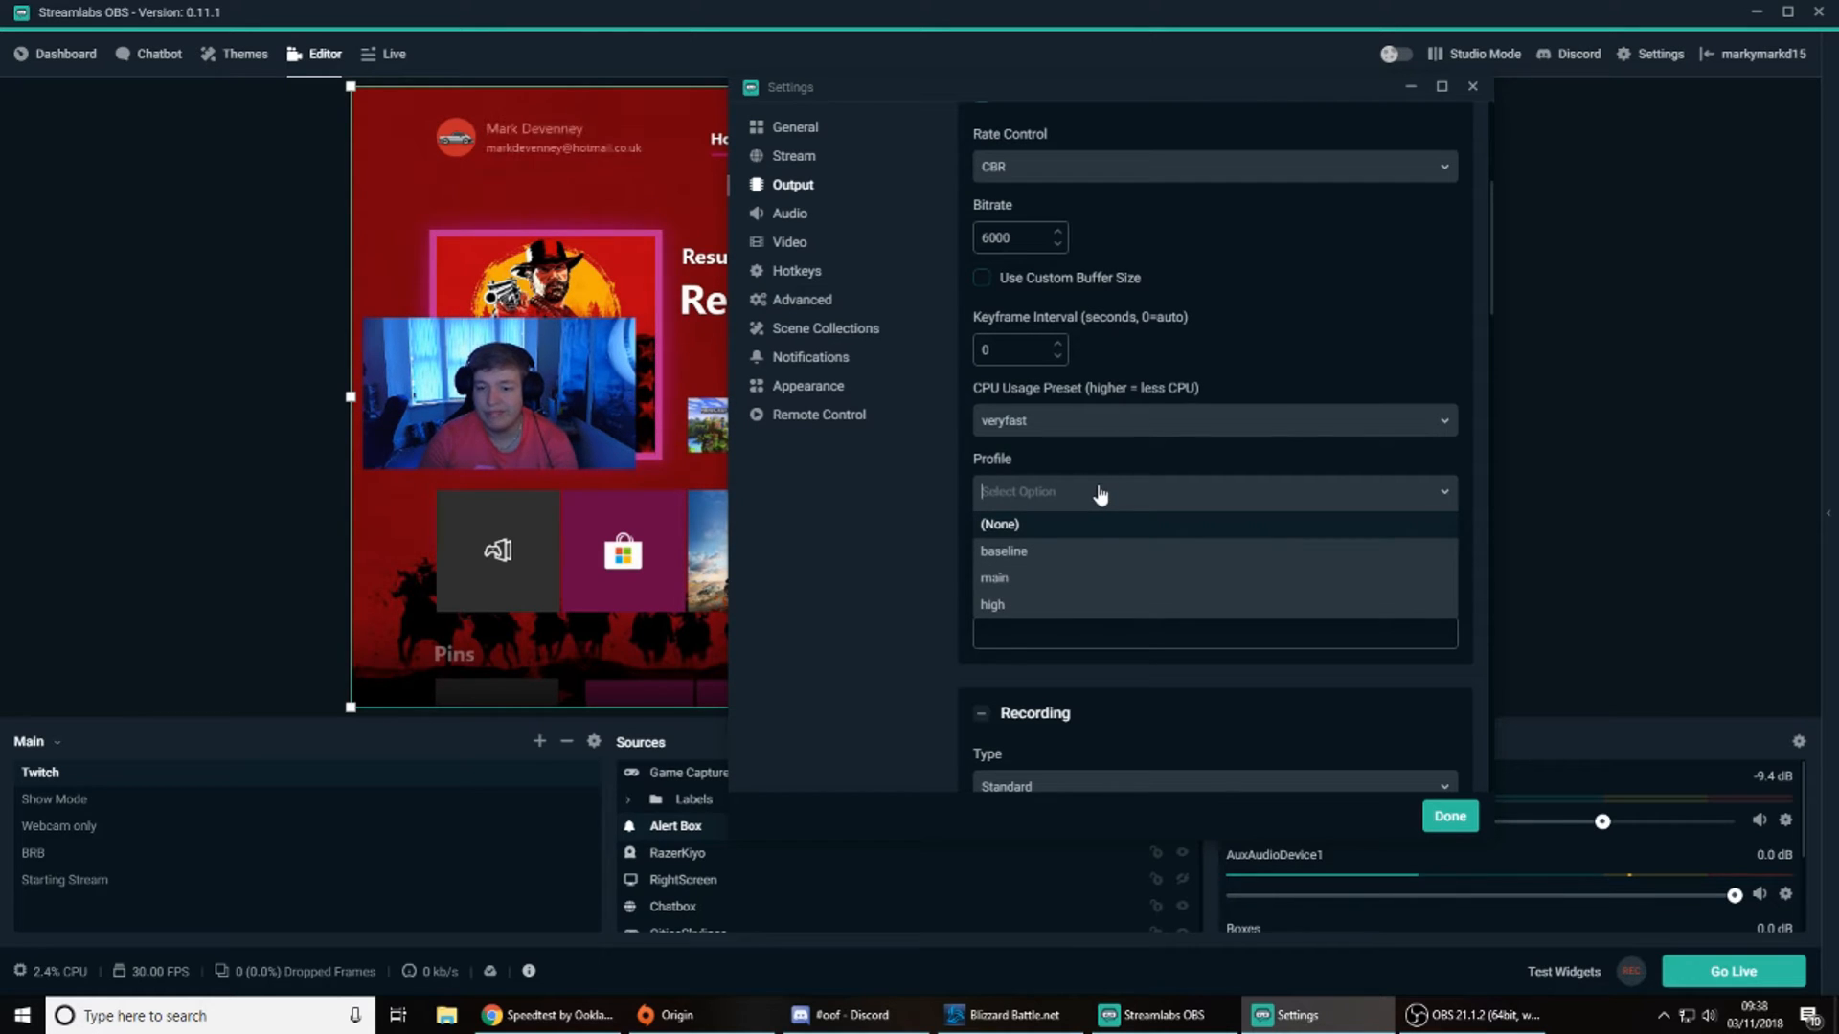
pyautogui.click(845, 532)
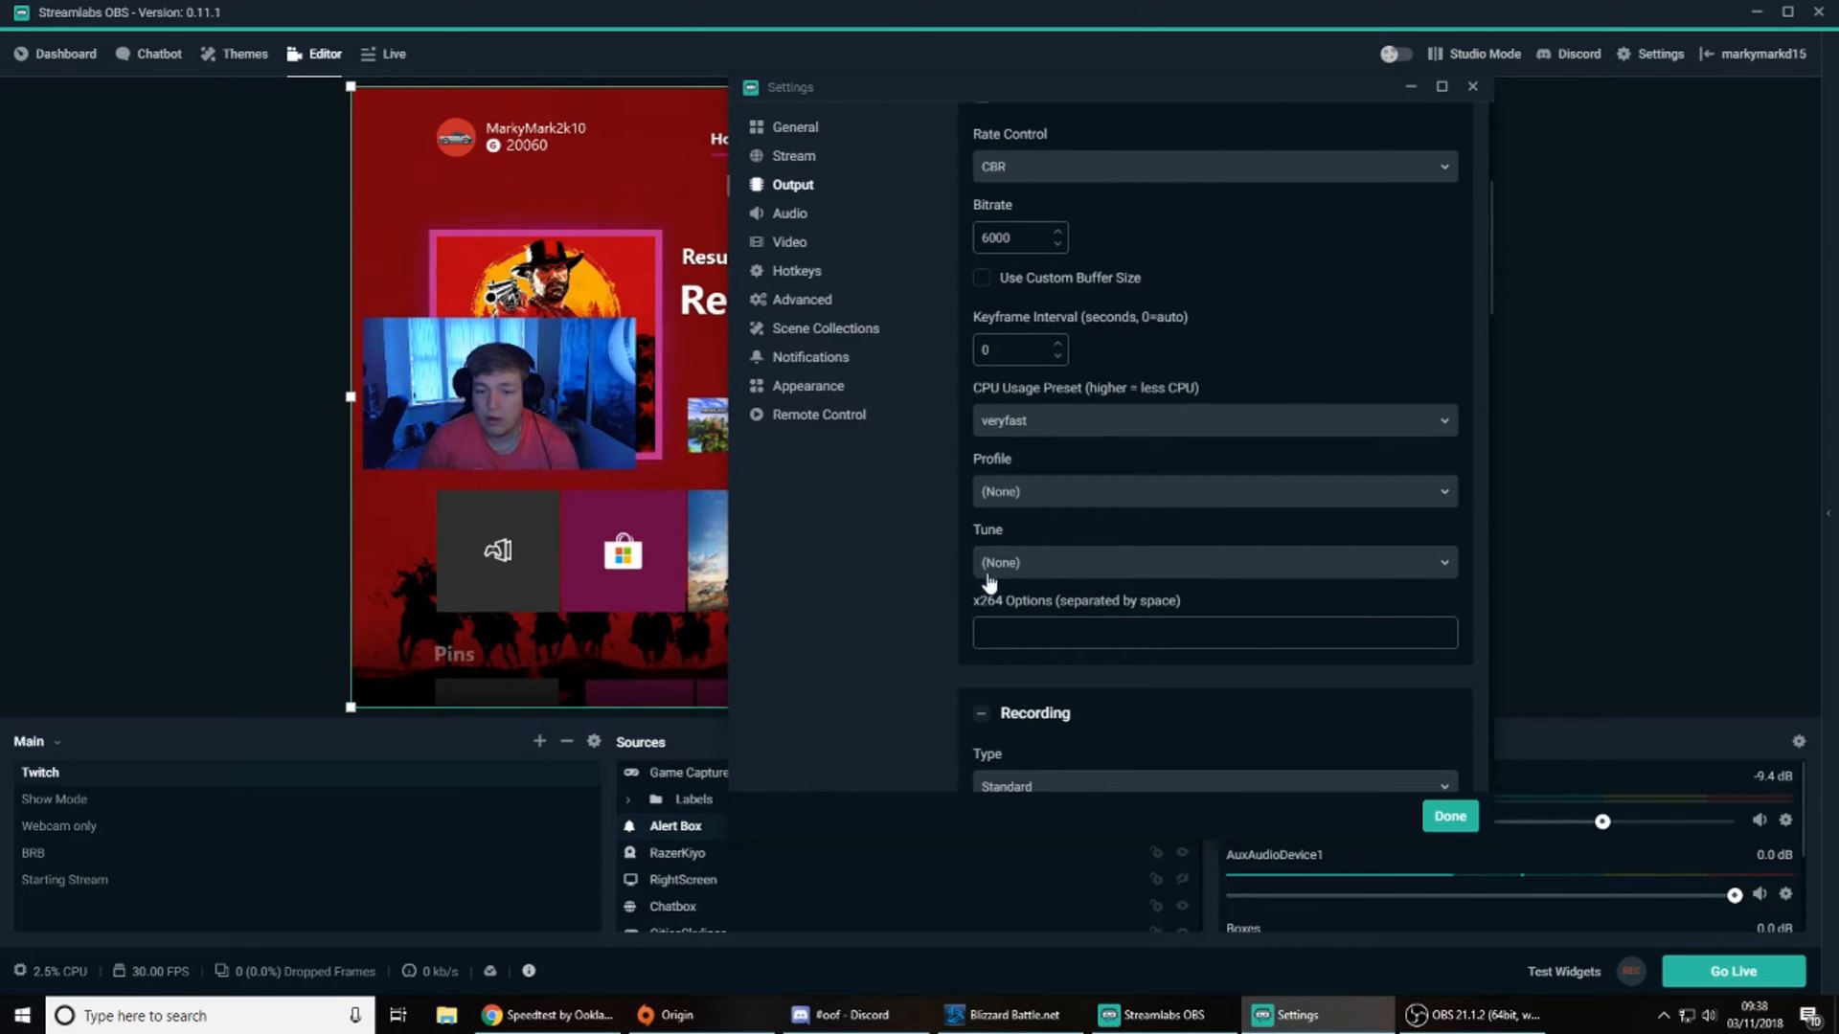
pyautogui.scroll(-3, 1295, 632)
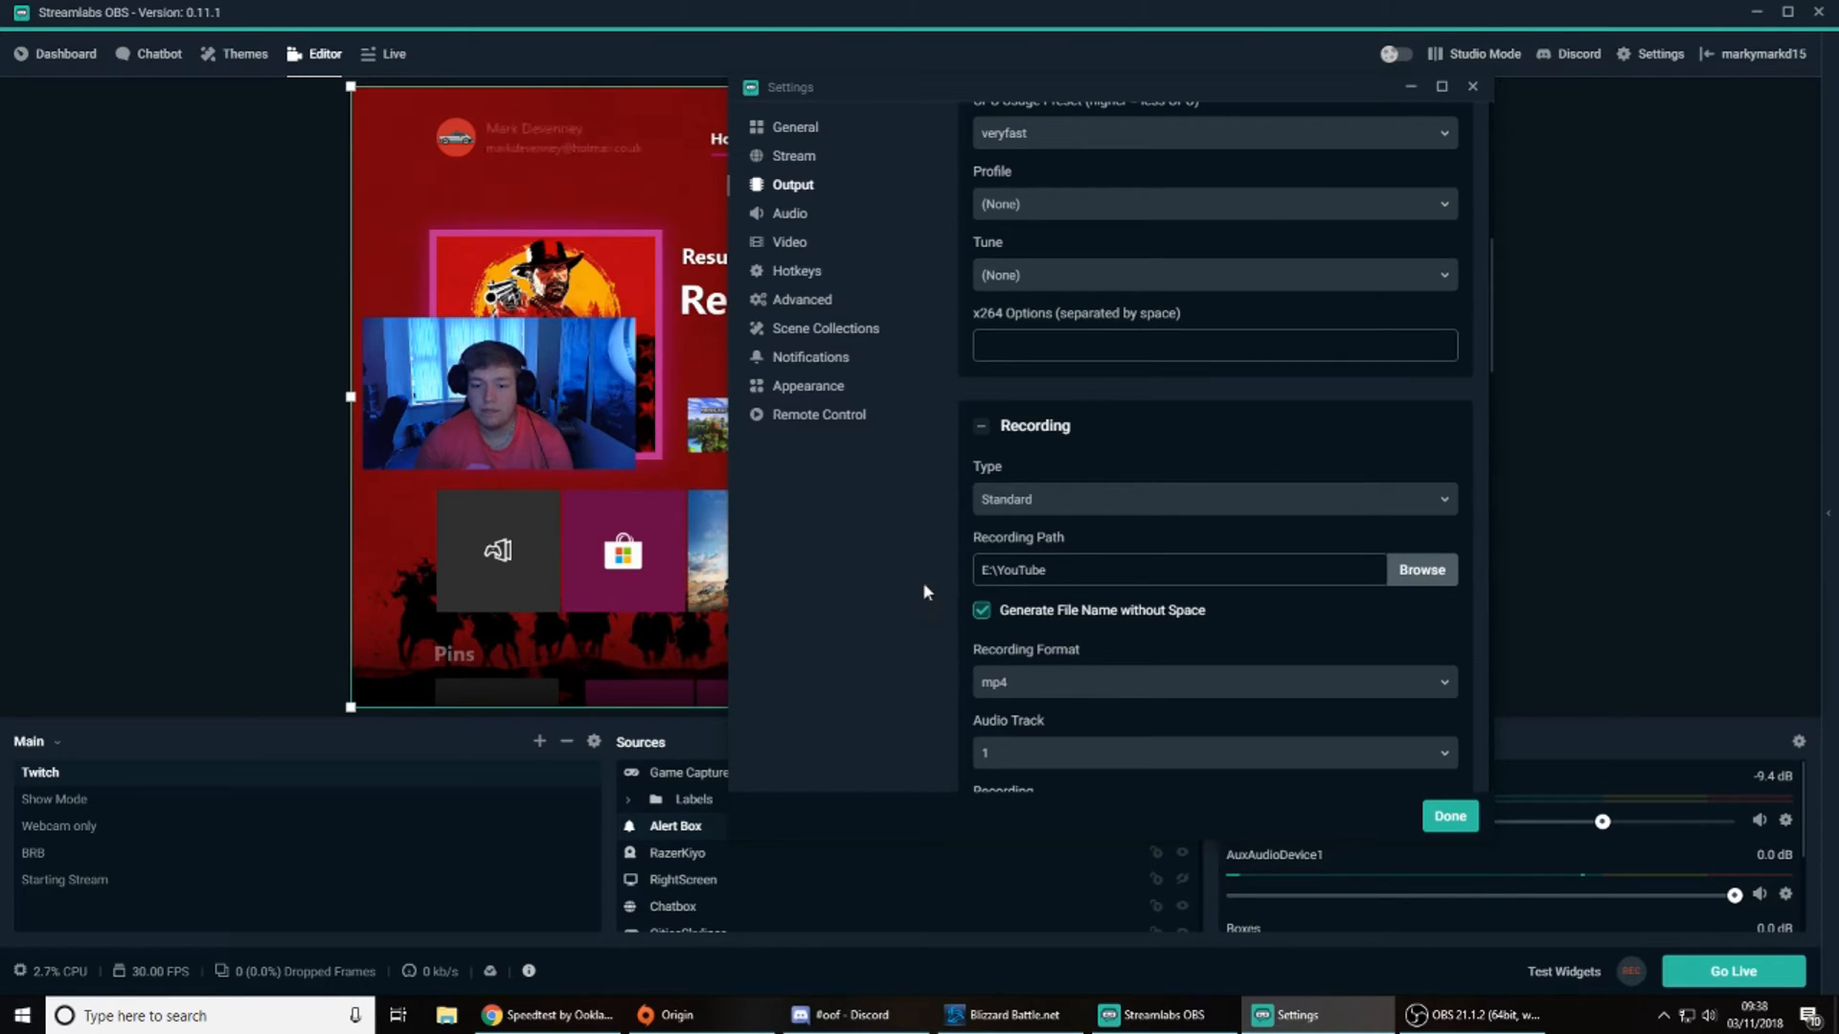
pyautogui.scroll(-5, 1463, 402)
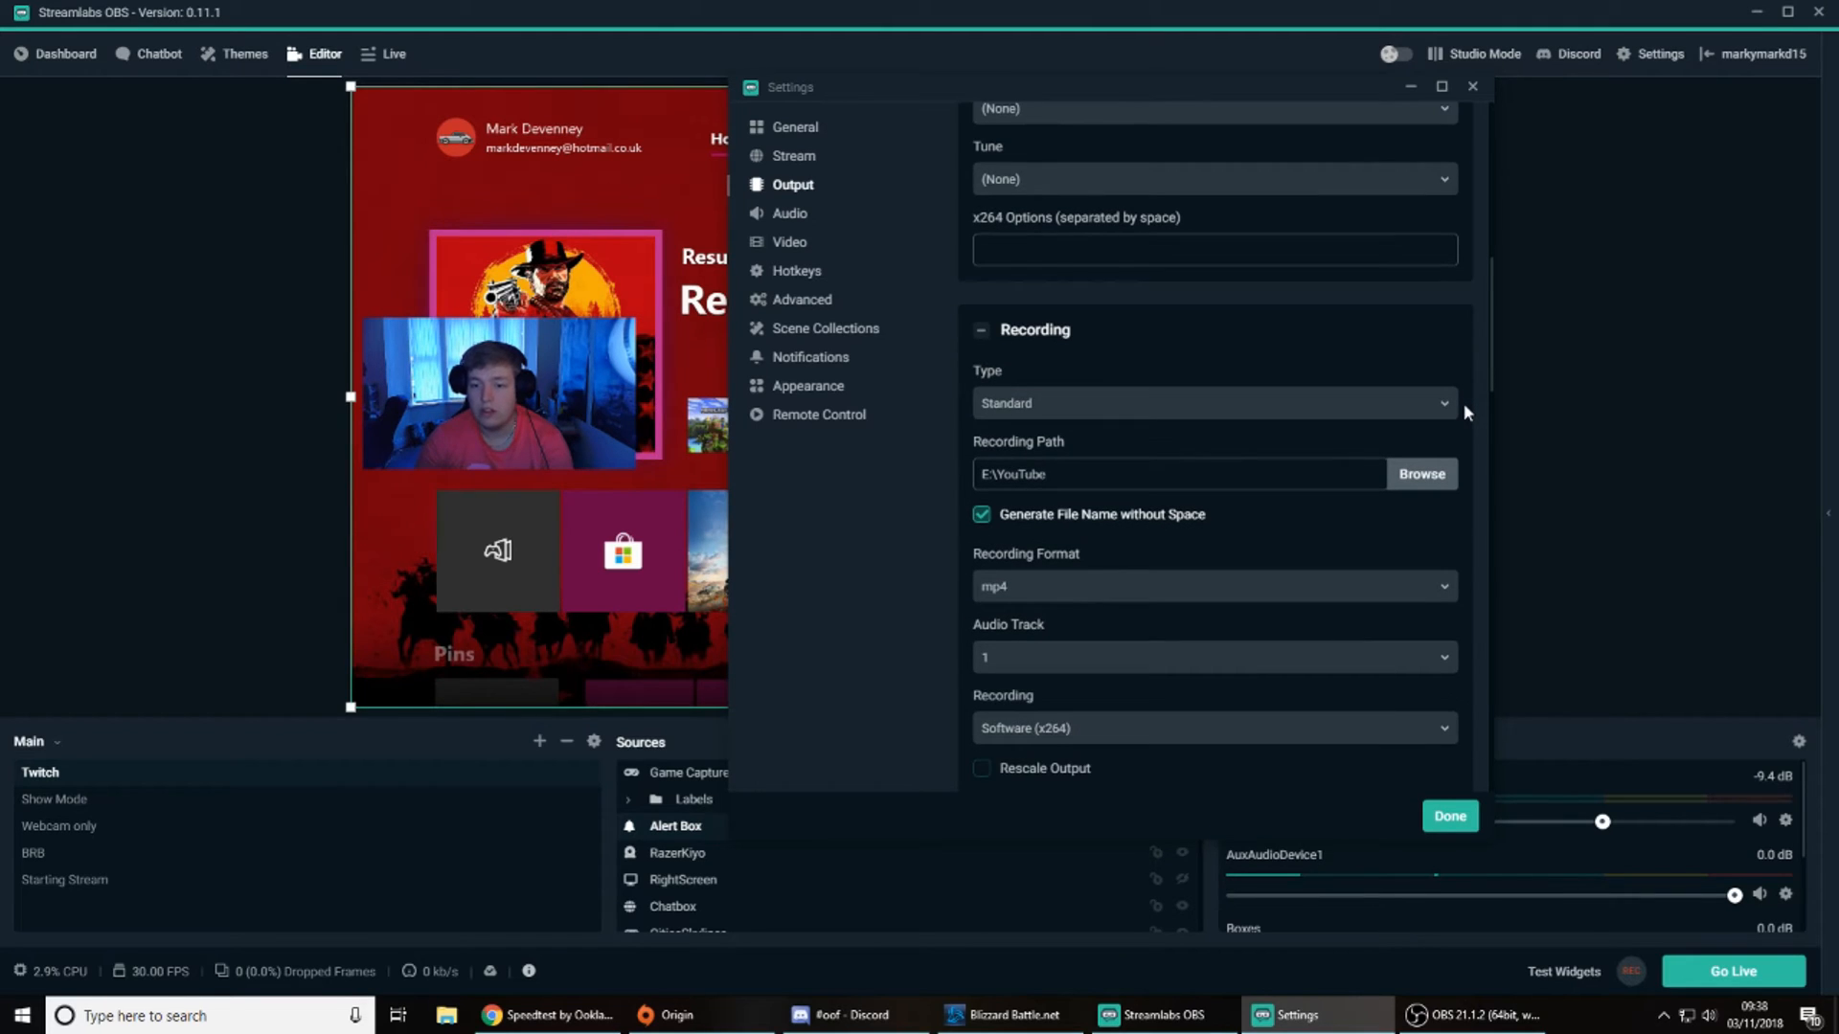
pyautogui.scroll(-10, 1464, 402)
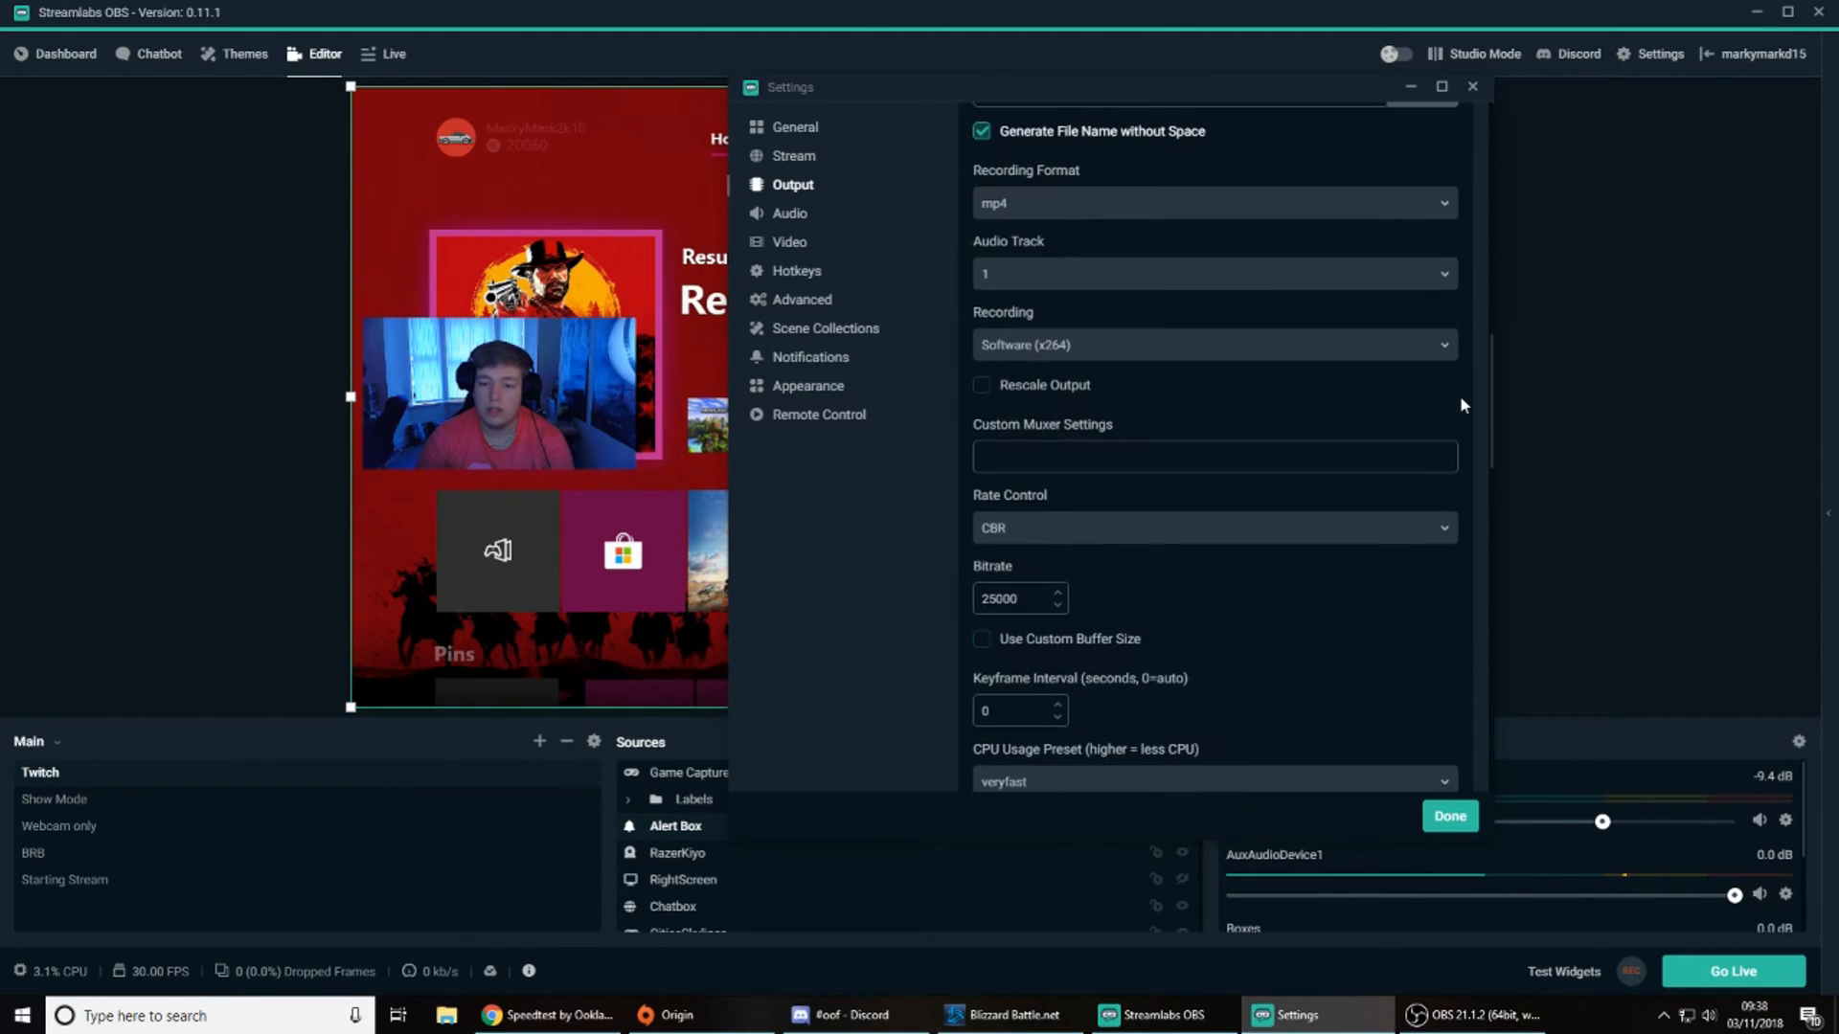
pyautogui.scroll(-2, 1462, 404)
pyautogui.scroll(6, 1459, 403)
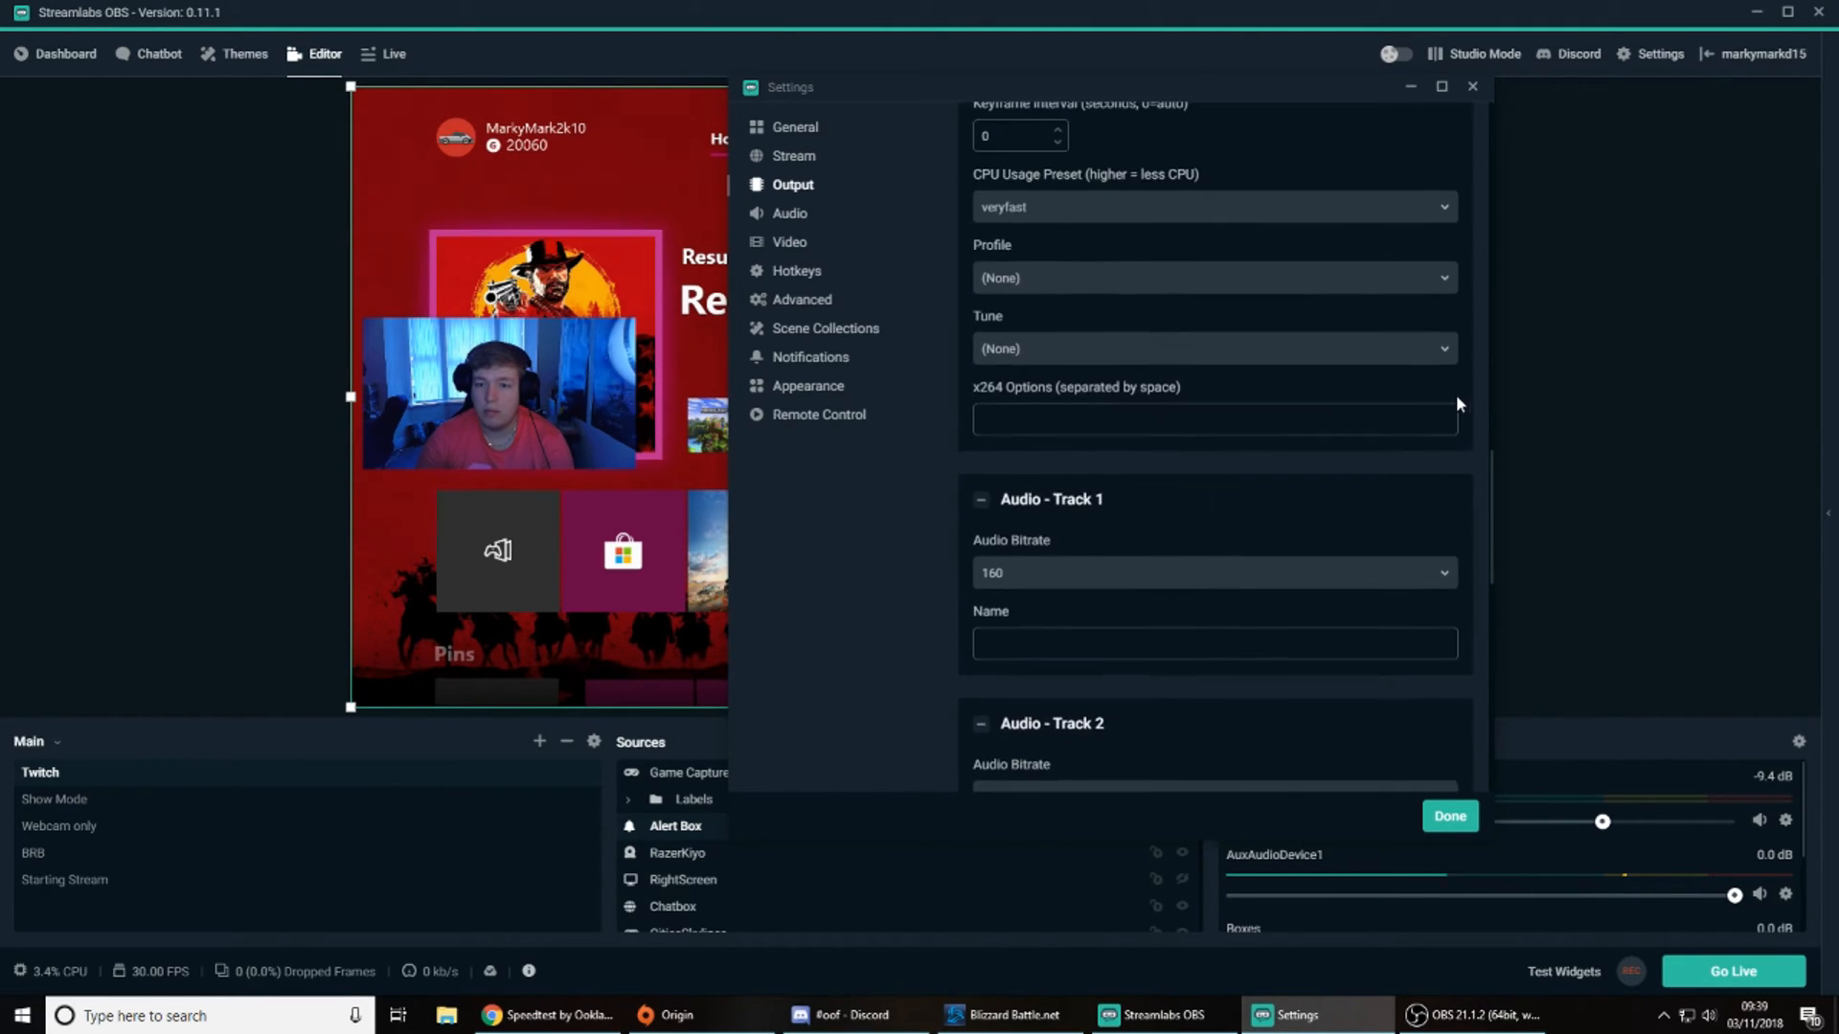
pyautogui.scroll(5, 1457, 403)
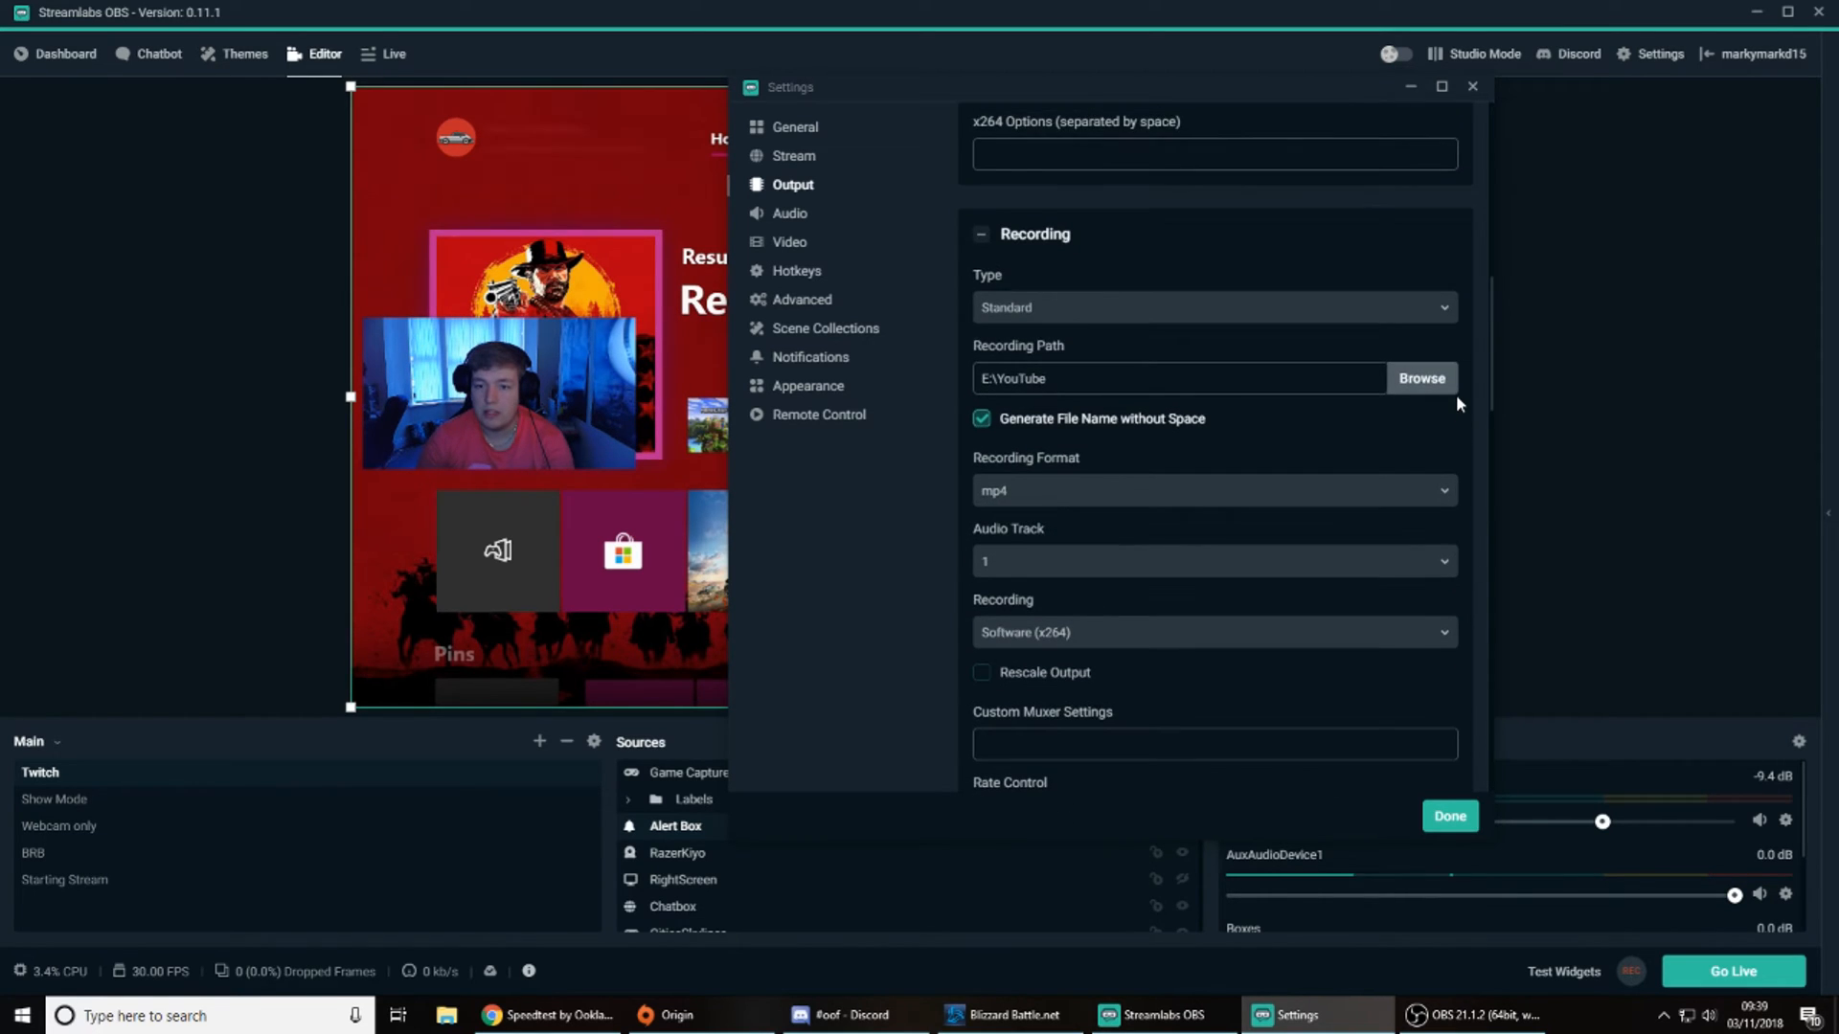
pyautogui.scroll(-2, 1457, 406)
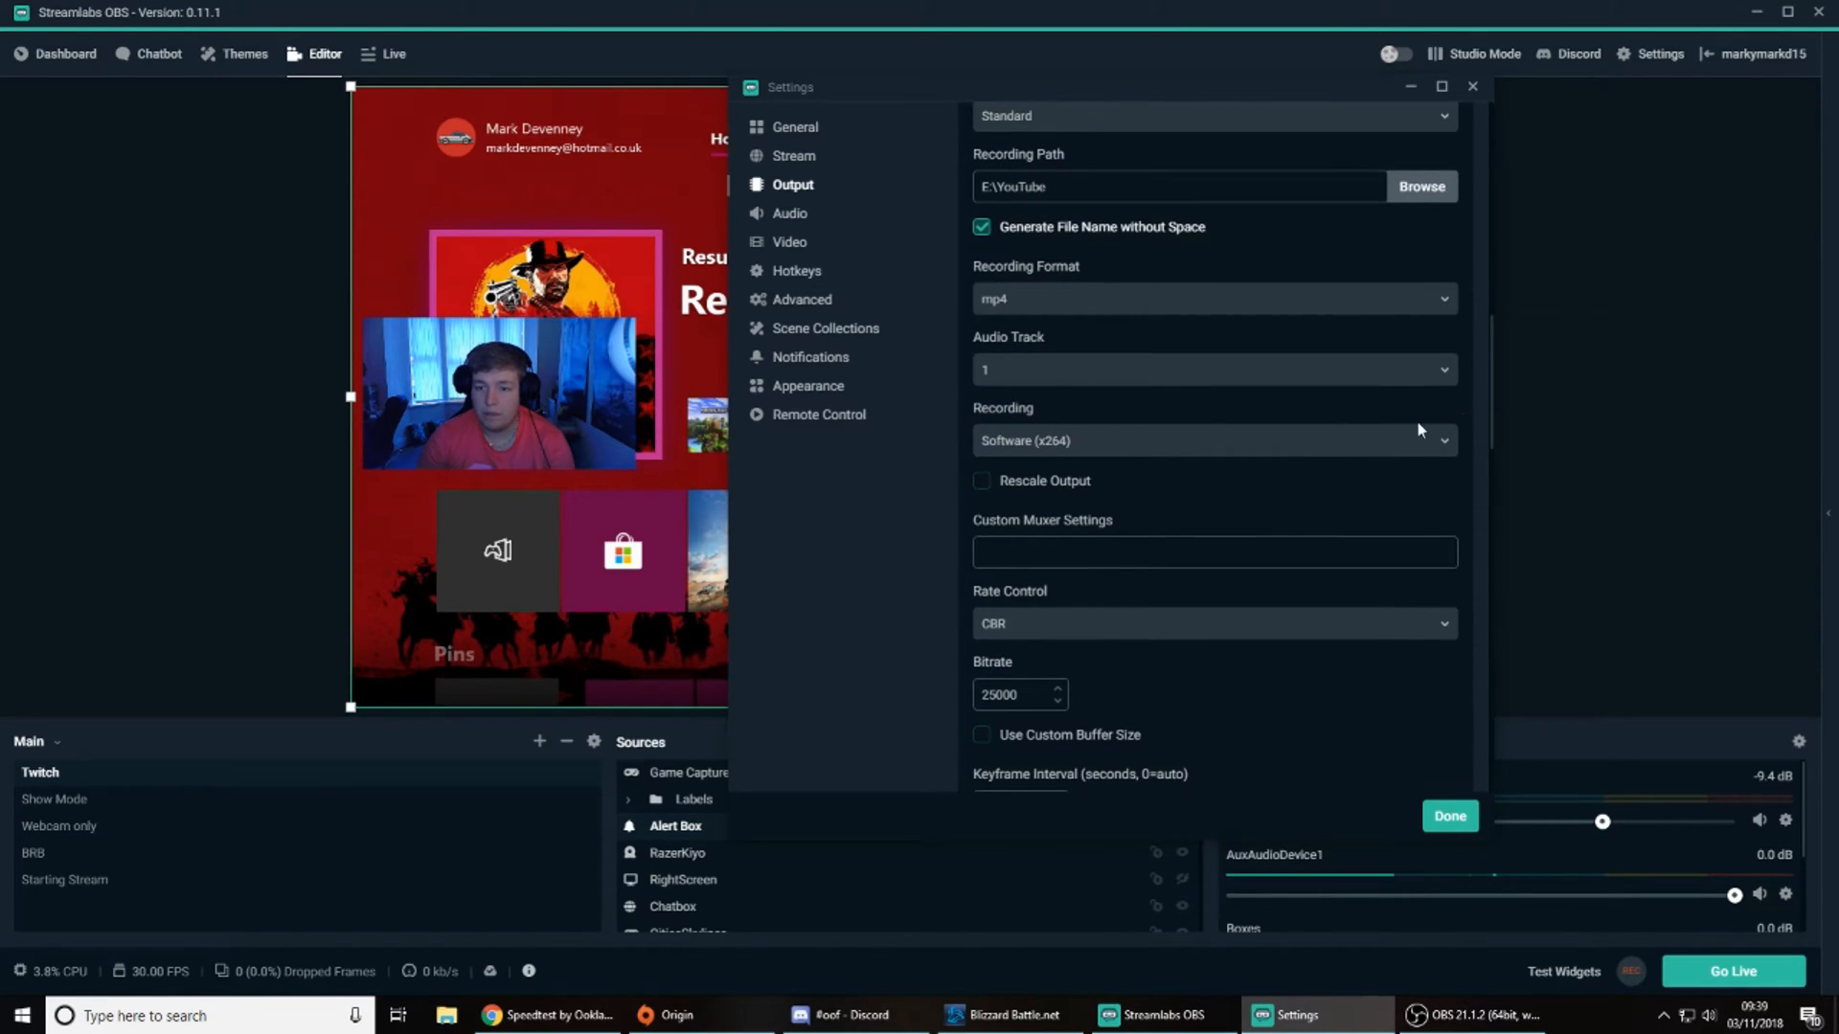
pyautogui.scroll(-9, 1023, 596)
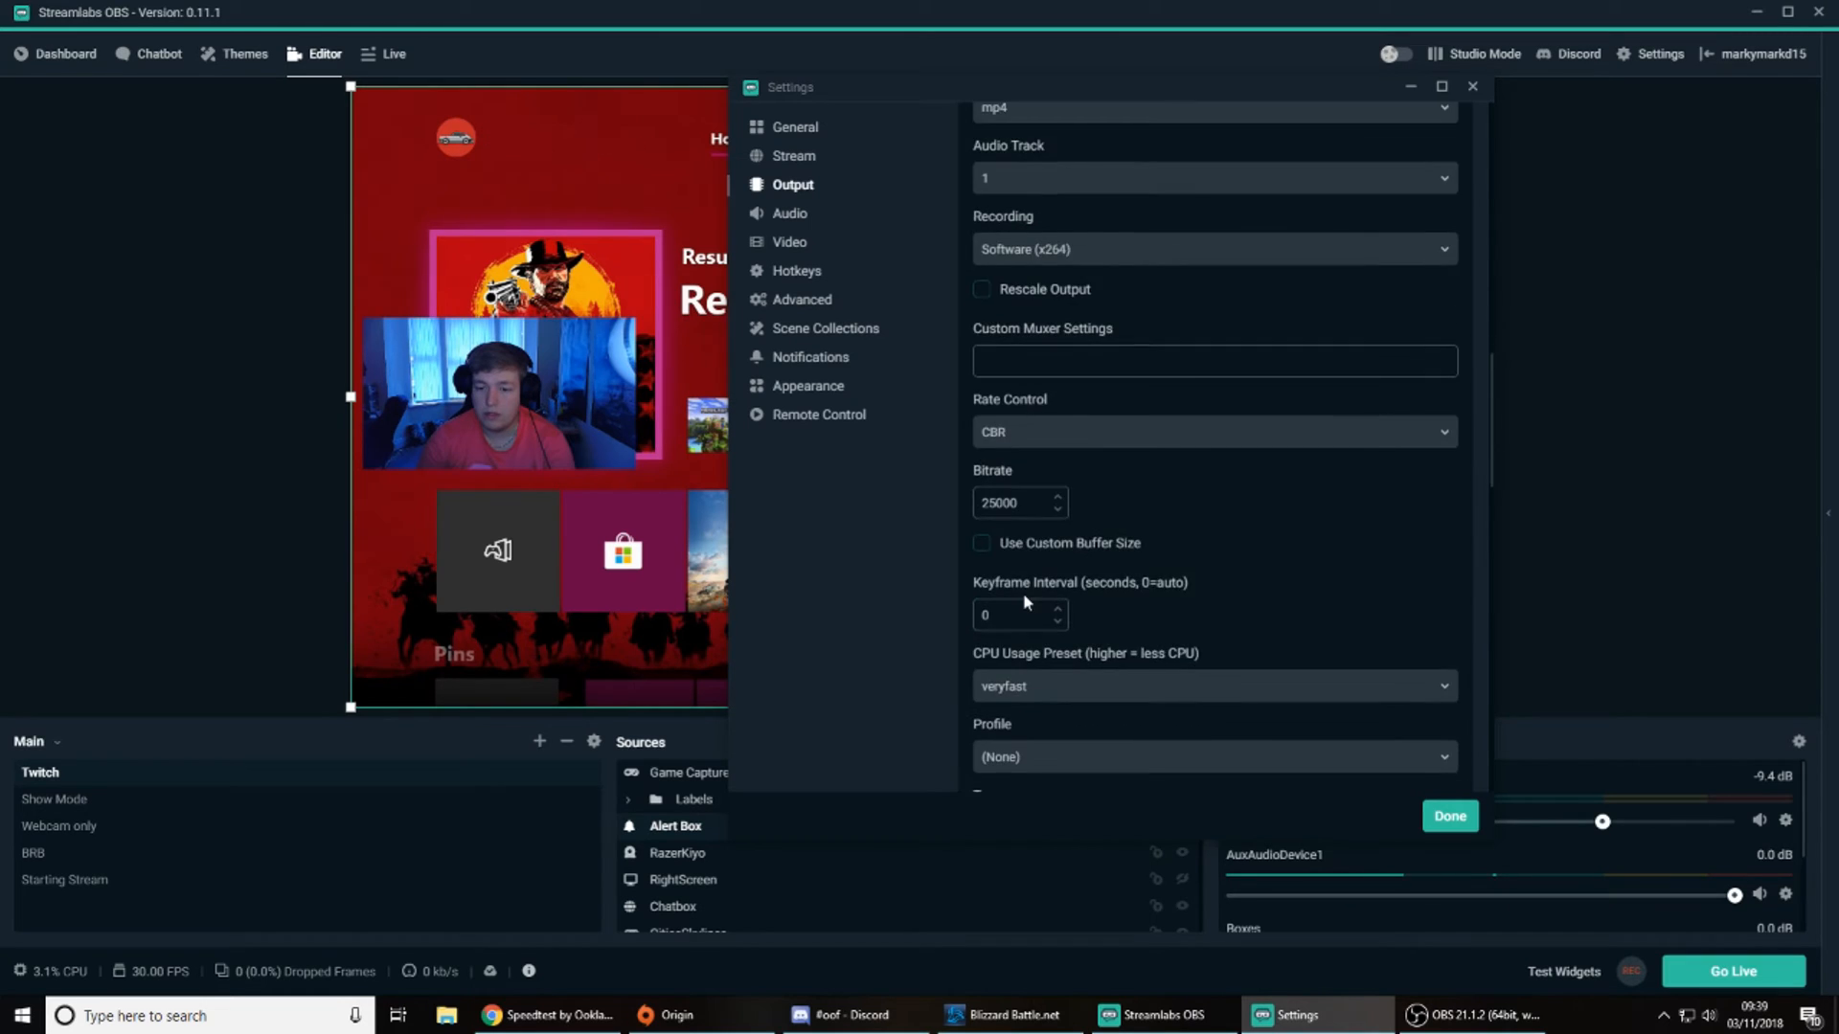
pyautogui.scroll(18, 1023, 601)
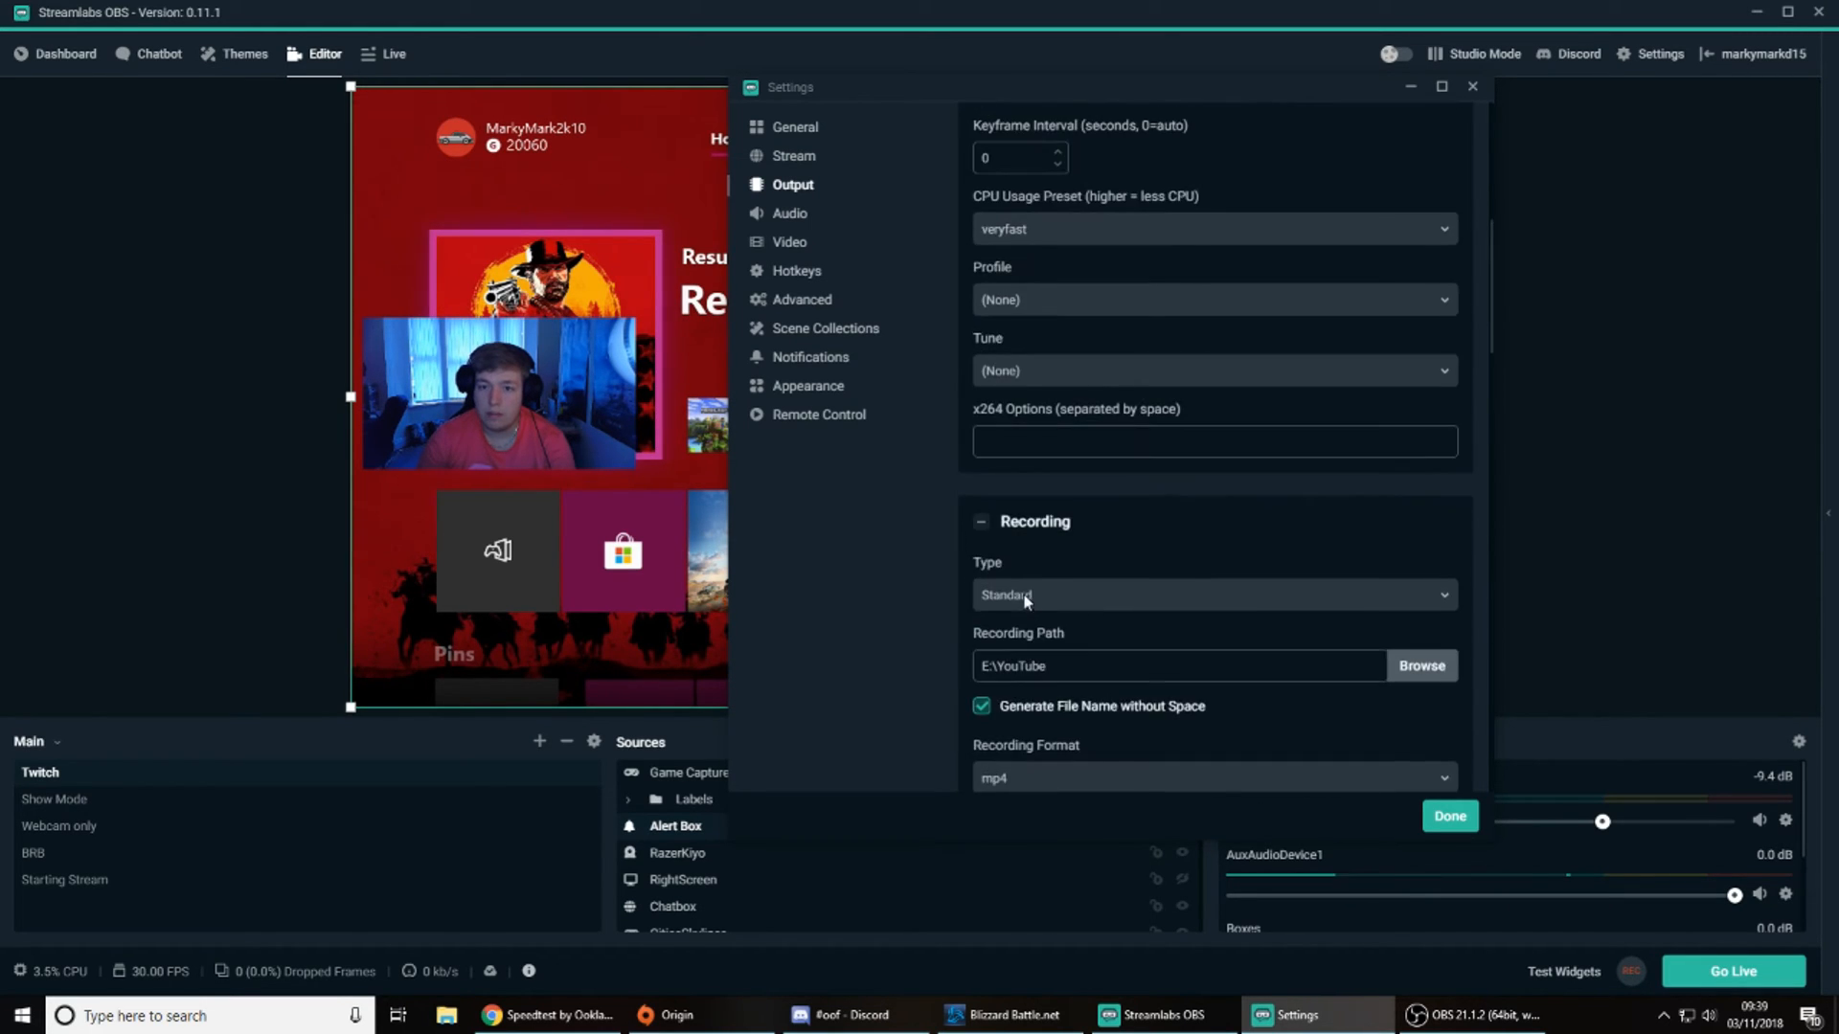
# Step: Look over the audio track settings in the output settings and return to the streaming section
pyautogui.scroll(-20, 1048, 618)
pyautogui.scroll(-20, 1066, 623)
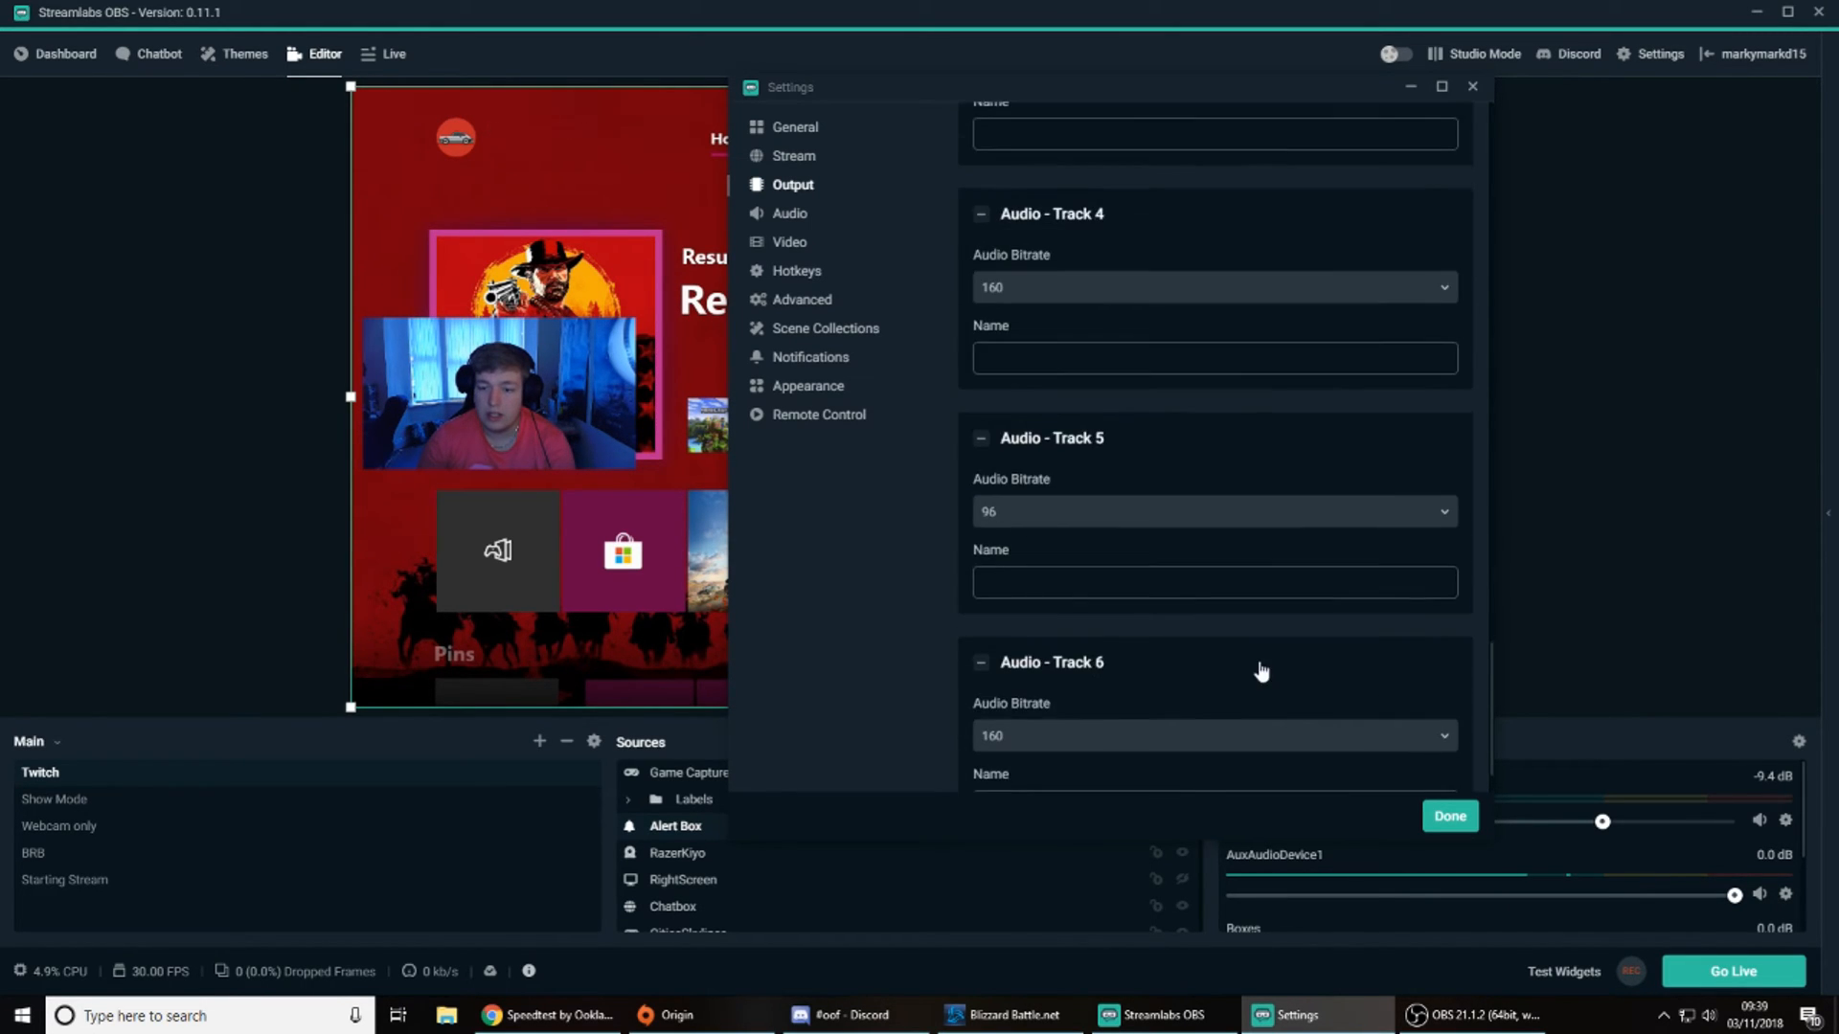
pyautogui.scroll(13, 1255, 658)
pyautogui.scroll(20, 1254, 645)
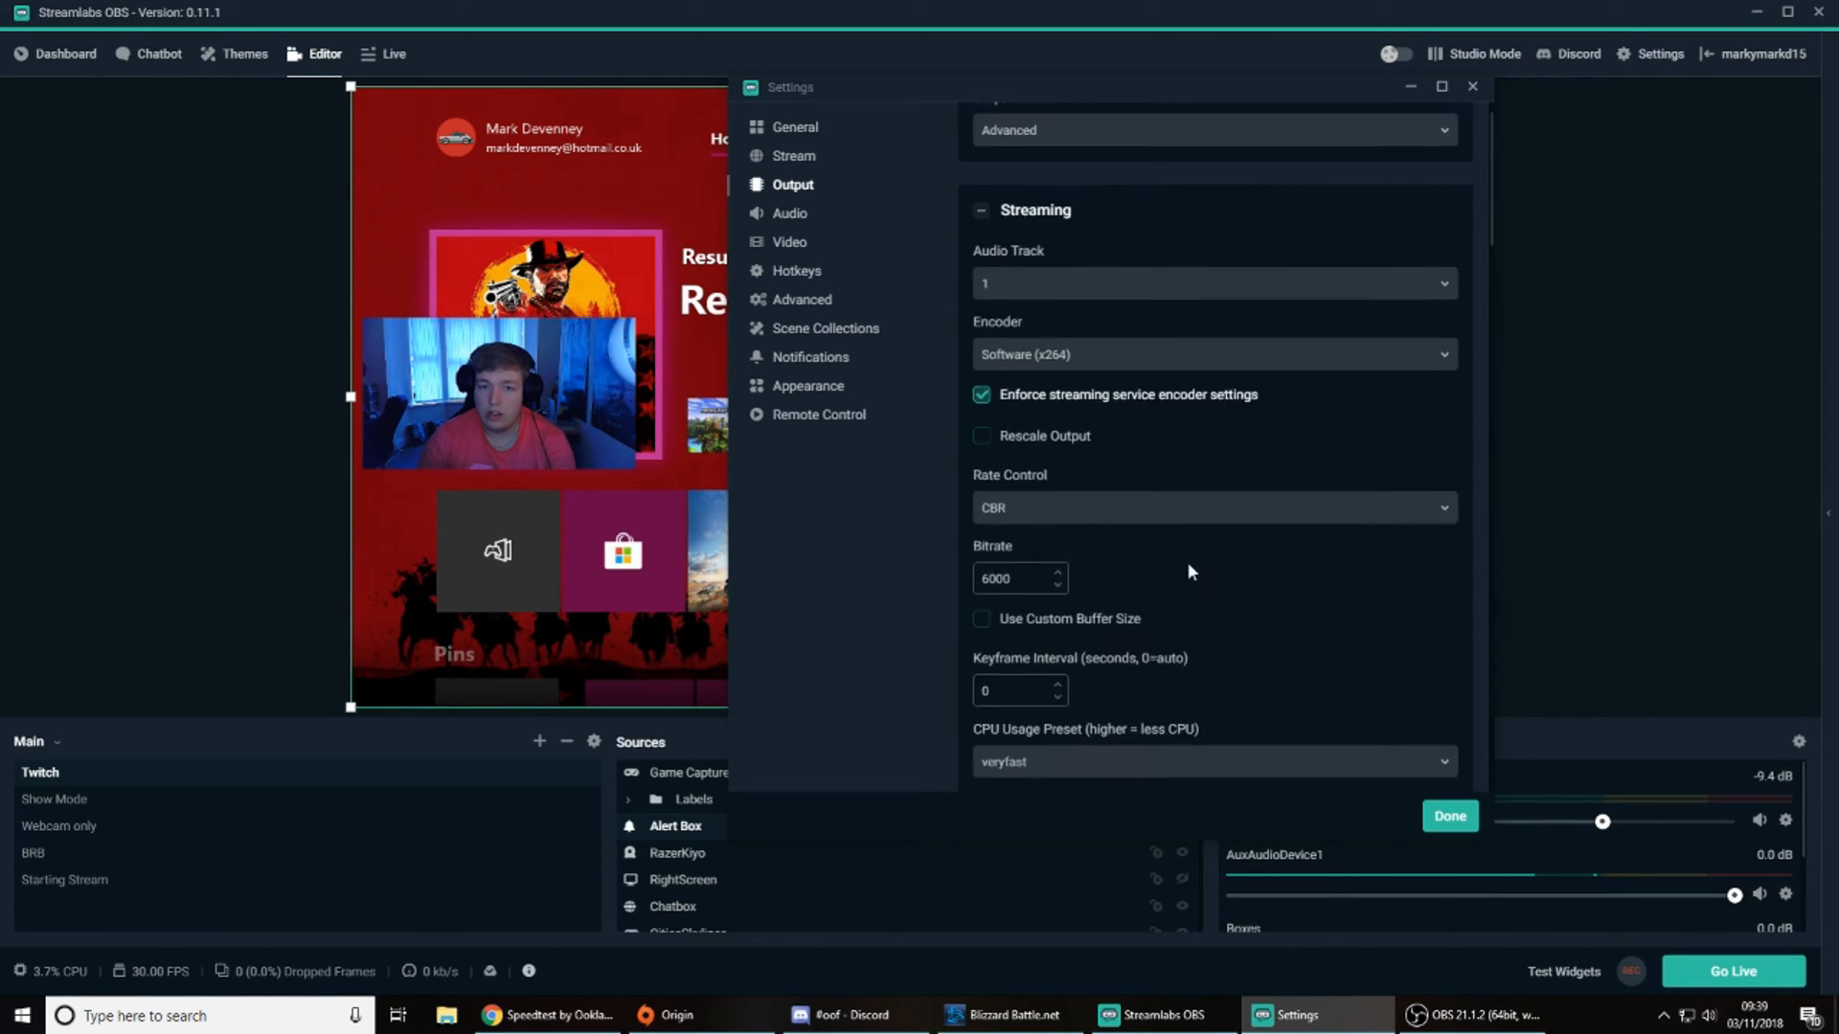
# Step: Review the audio devices and video settings, and check the monitor's resolution in the Windows display settings
pyautogui.click(791, 213)
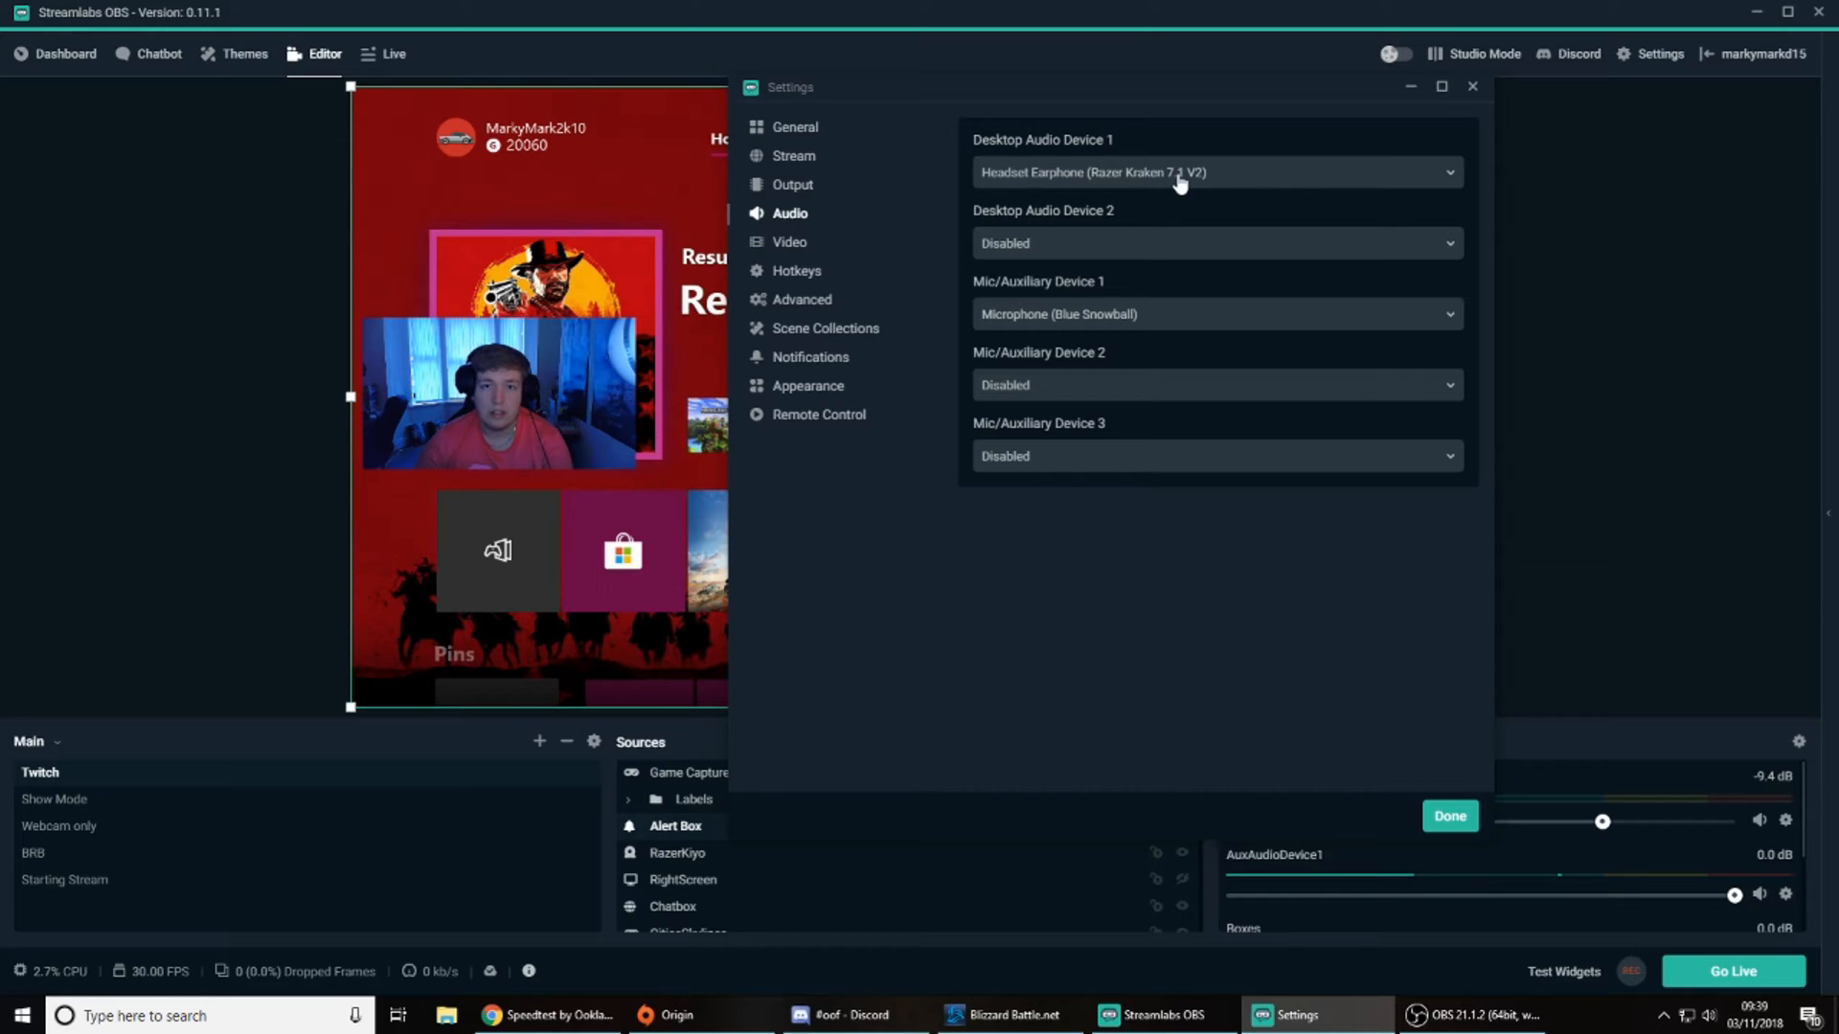
pyautogui.click(801, 246)
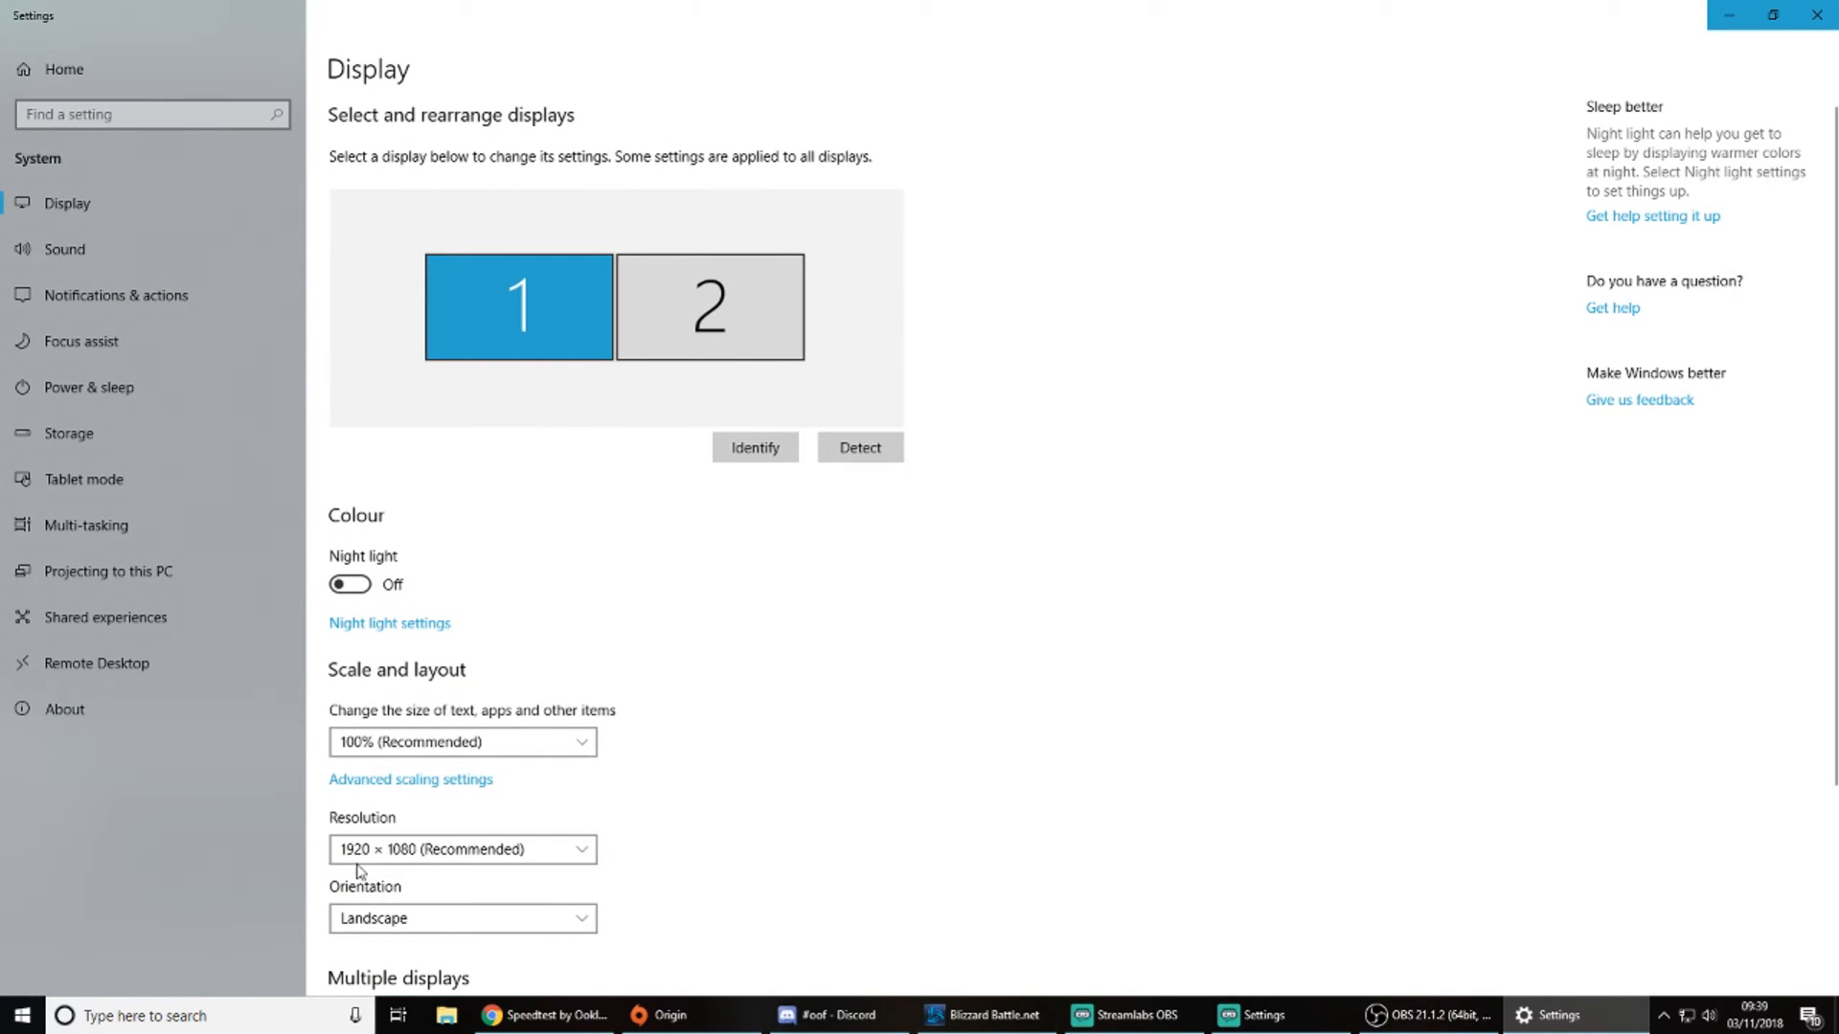
pyautogui.click(579, 855)
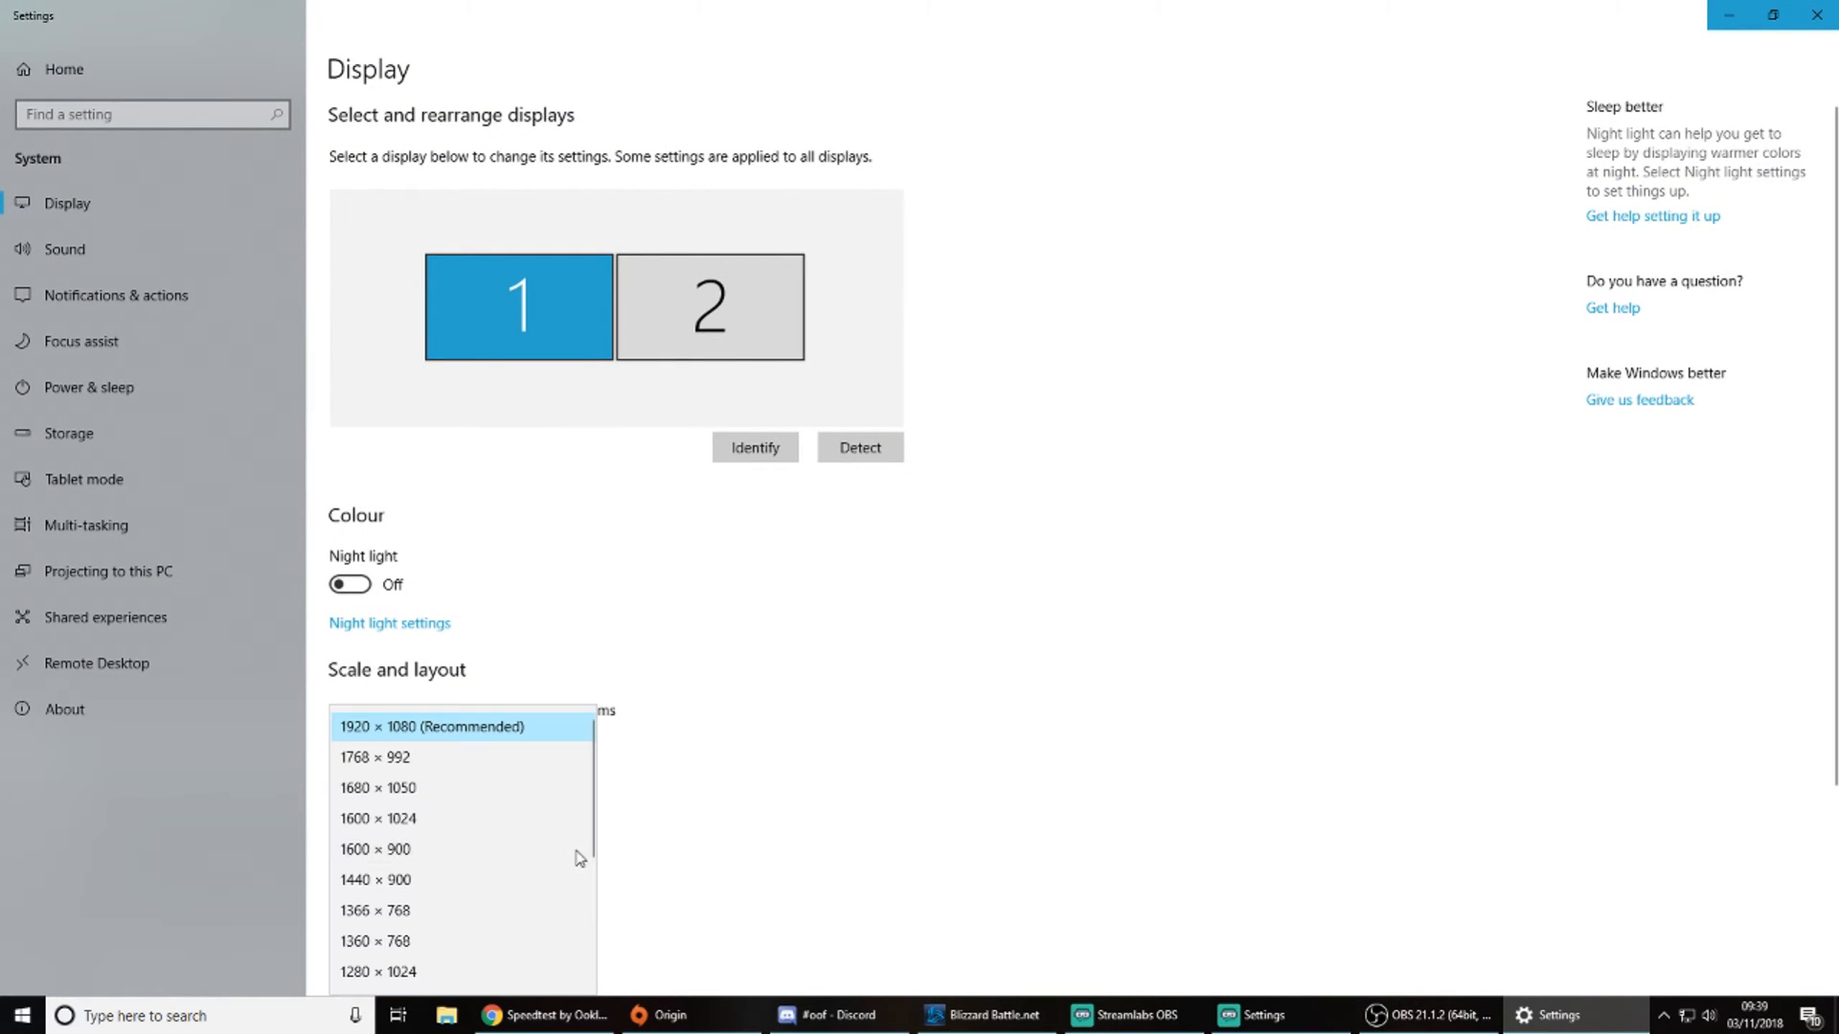
pyautogui.click(885, 864)
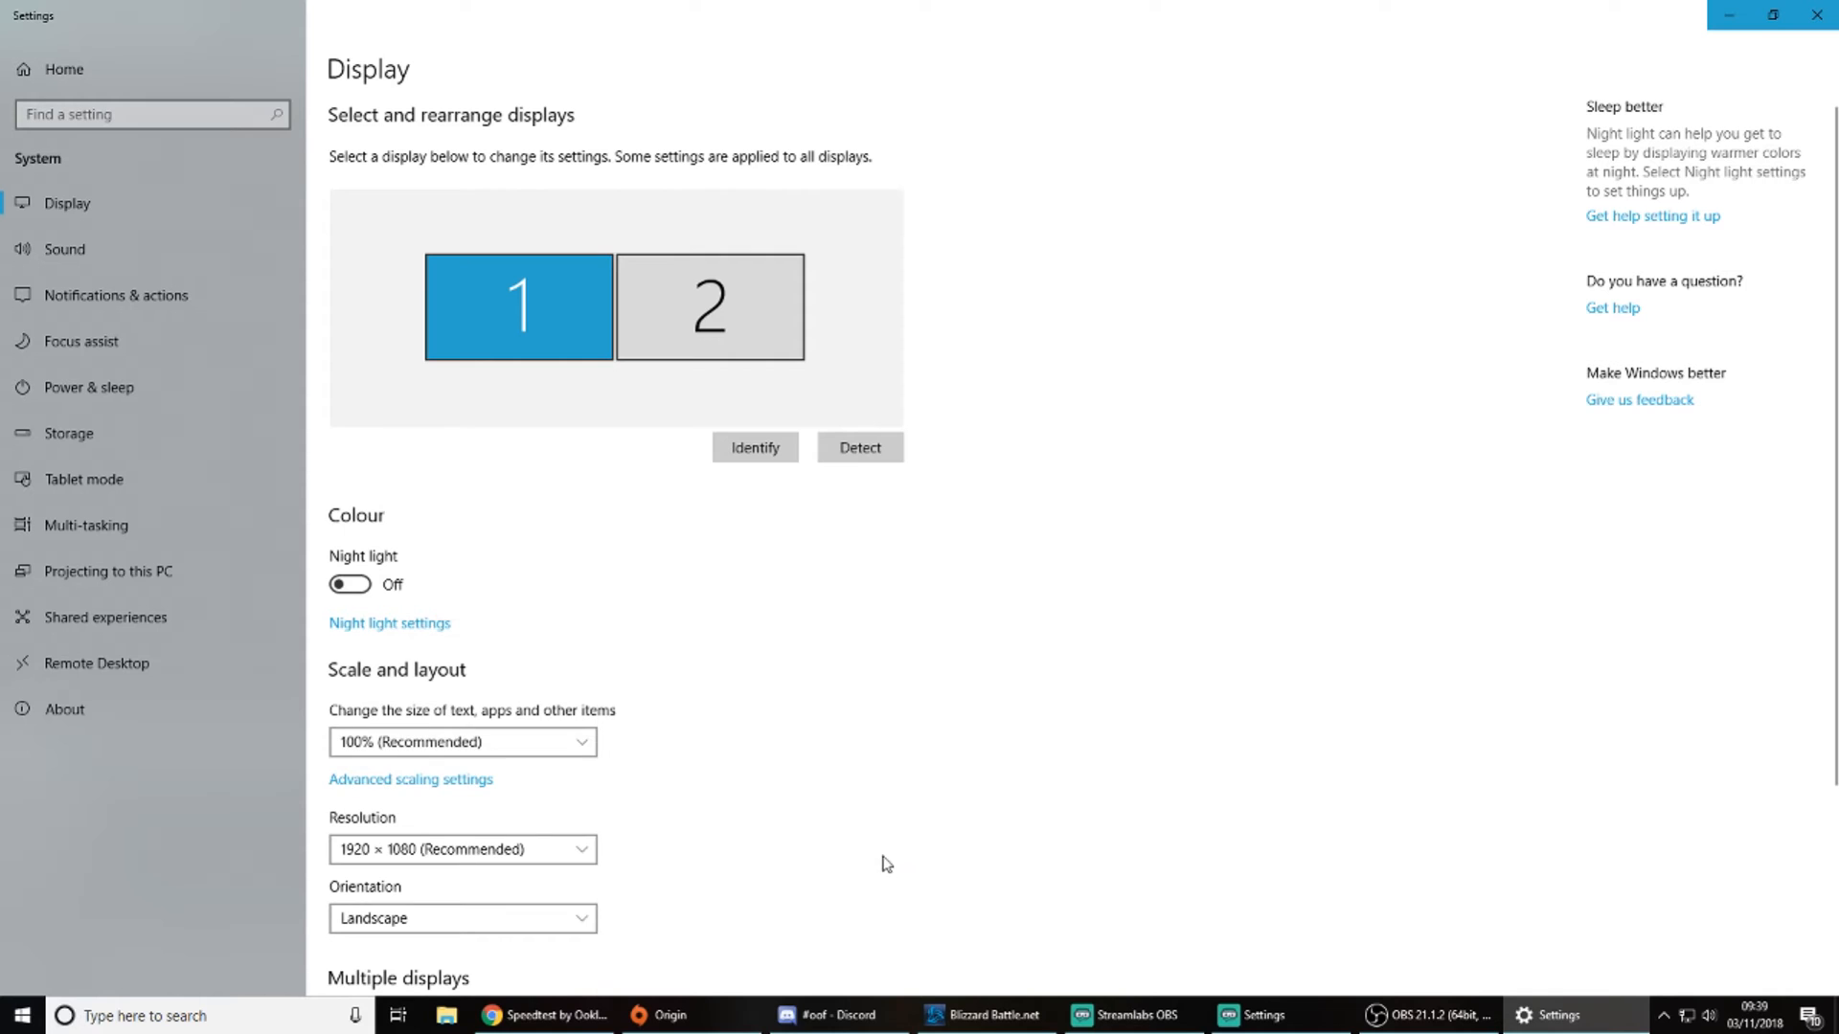
pyautogui.click(1816, 10)
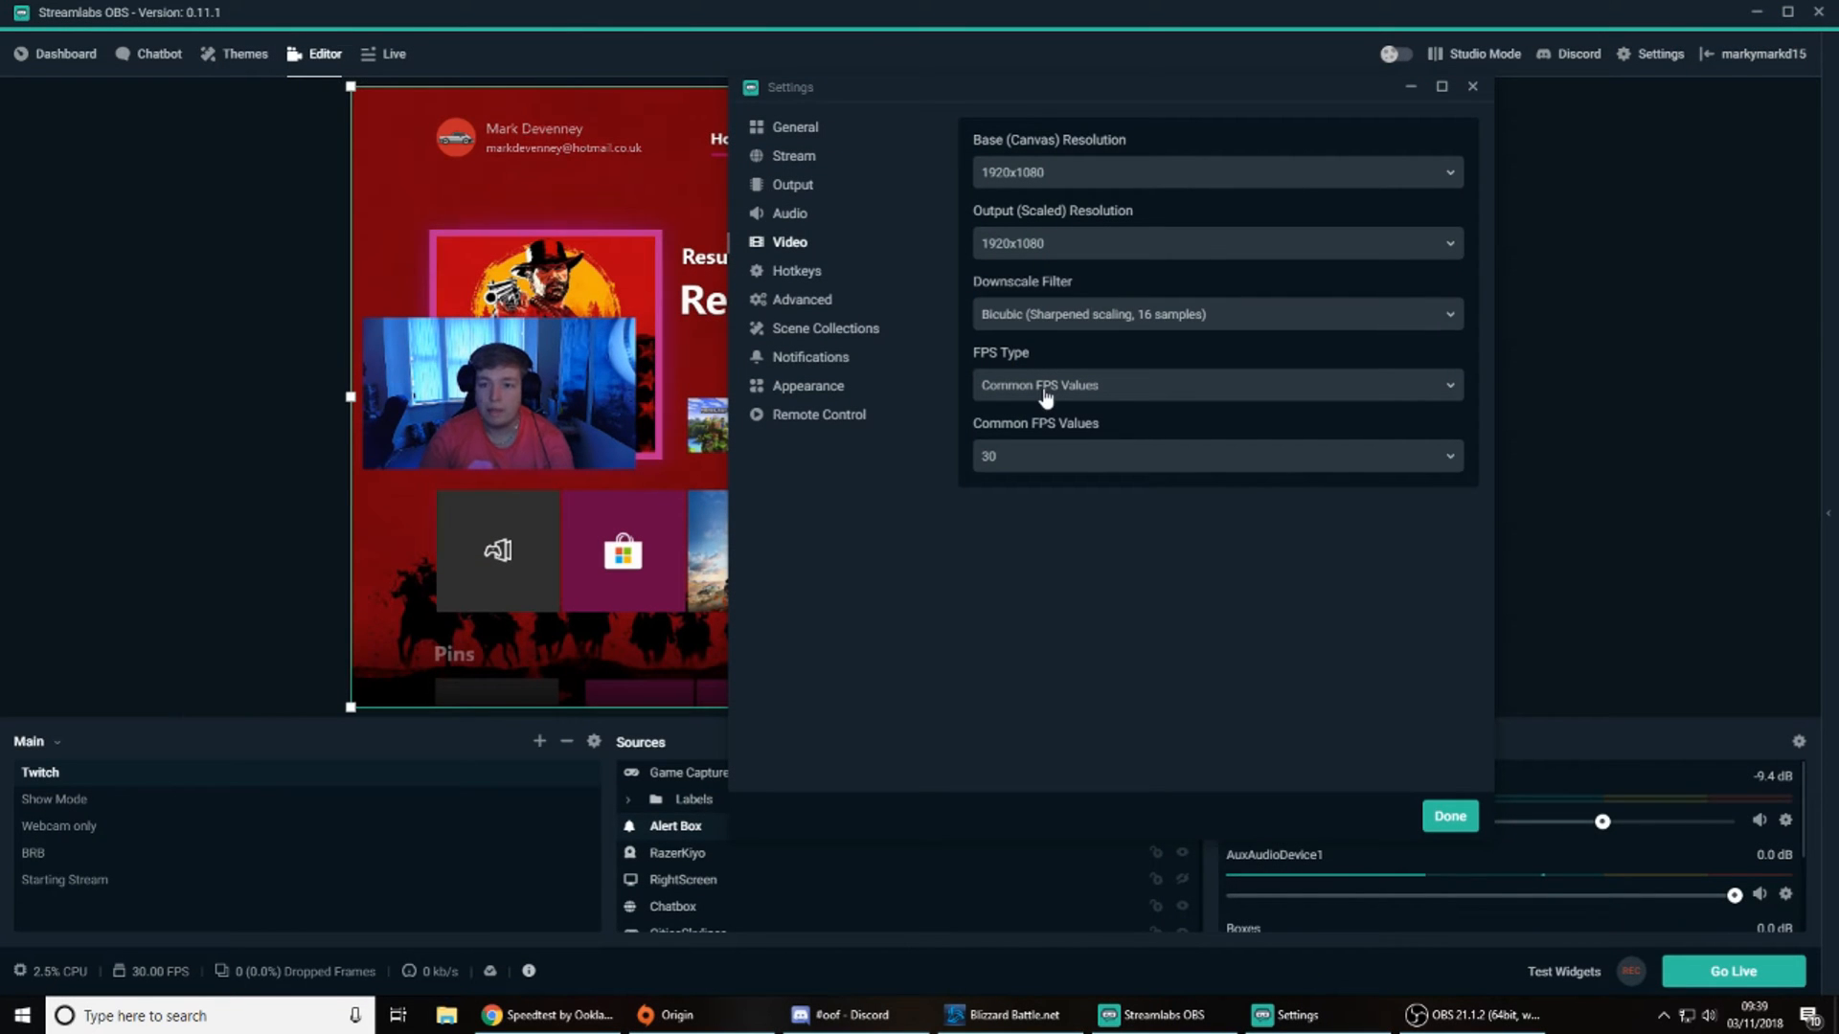
# Step: Check the output (scaled) resolution choices and select Bicubic (Sharpened scaling, 16 samples) as the downscale filter
pyautogui.click(1059, 248)
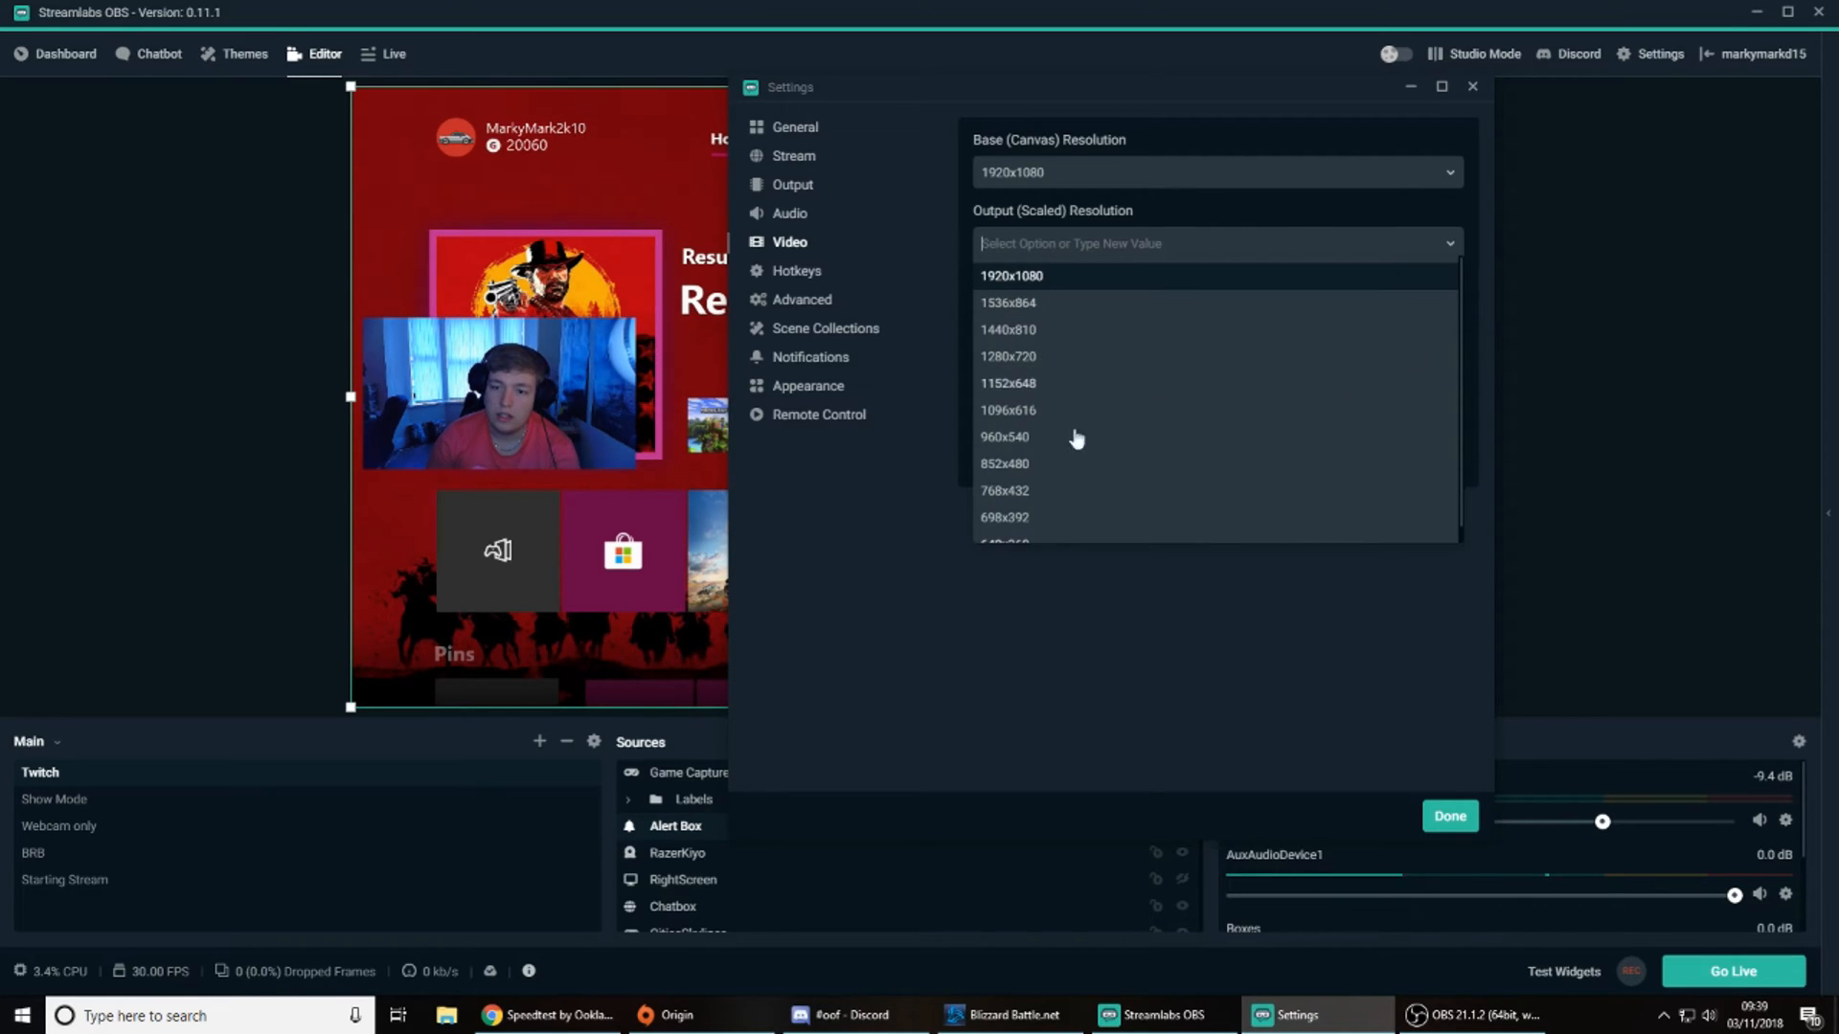
pyautogui.scroll(-1, 1022, 517)
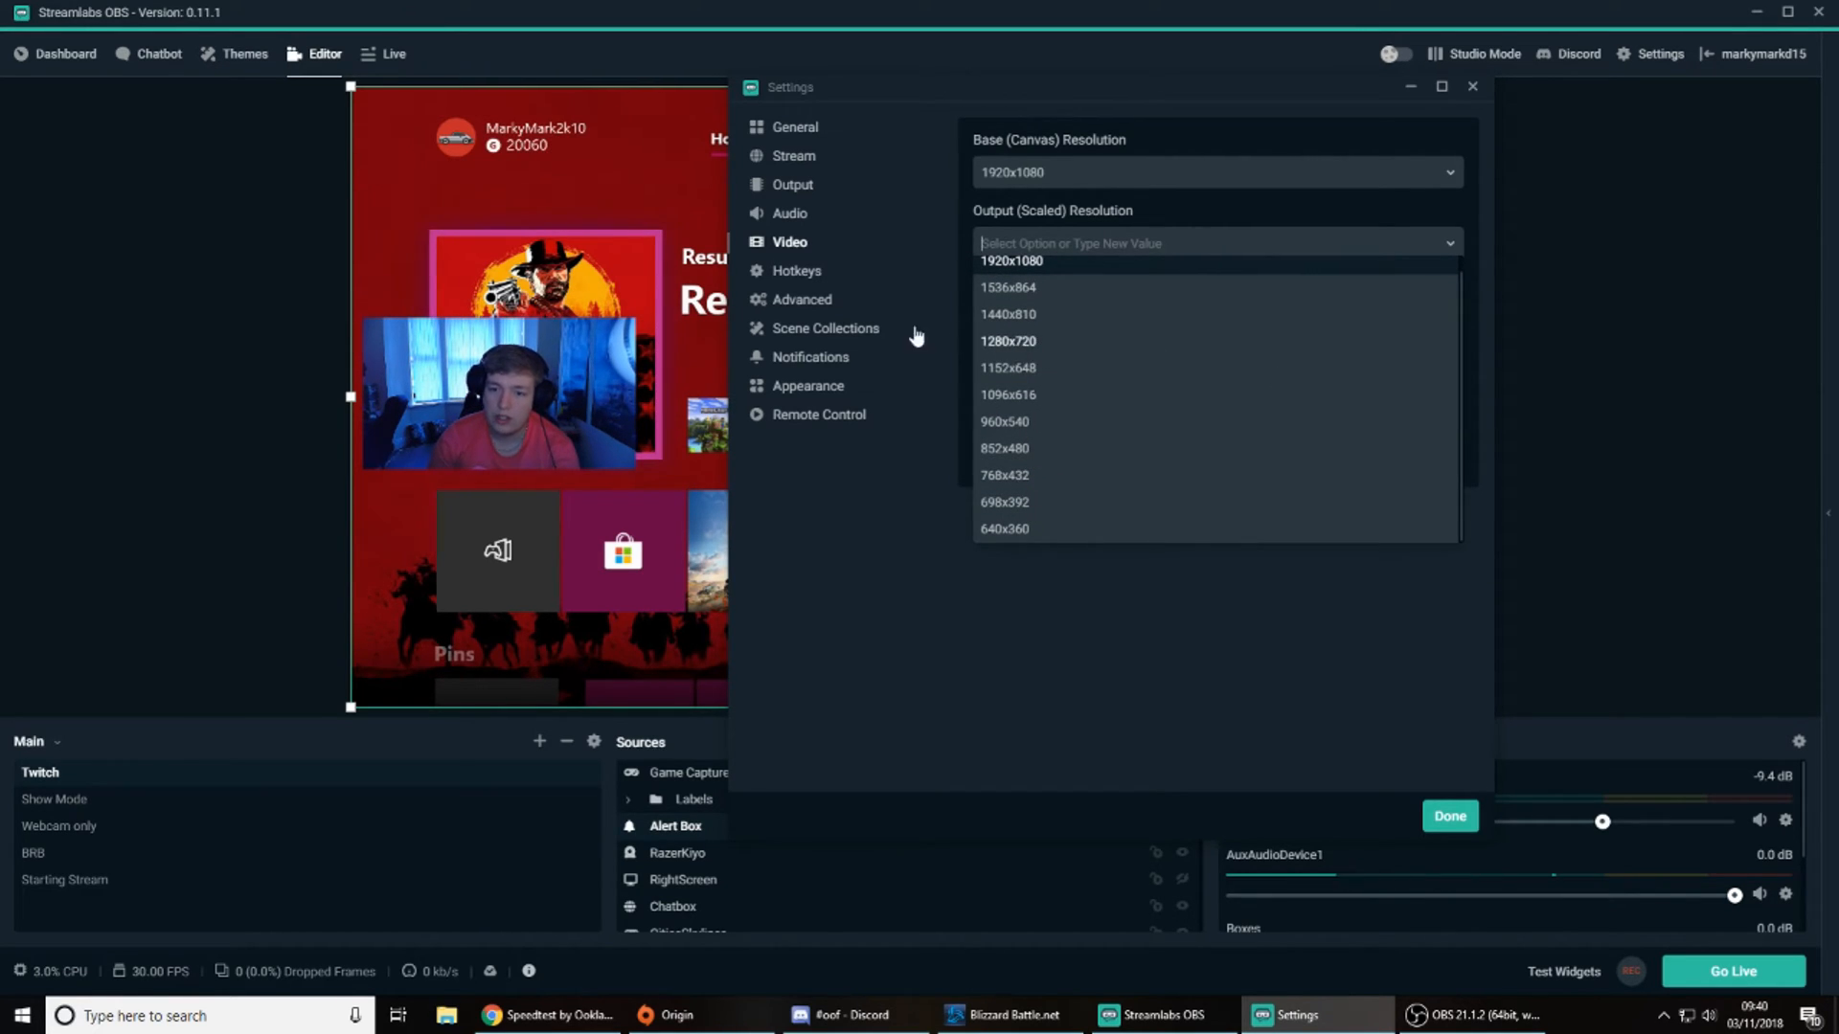
pyautogui.click(1009, 728)
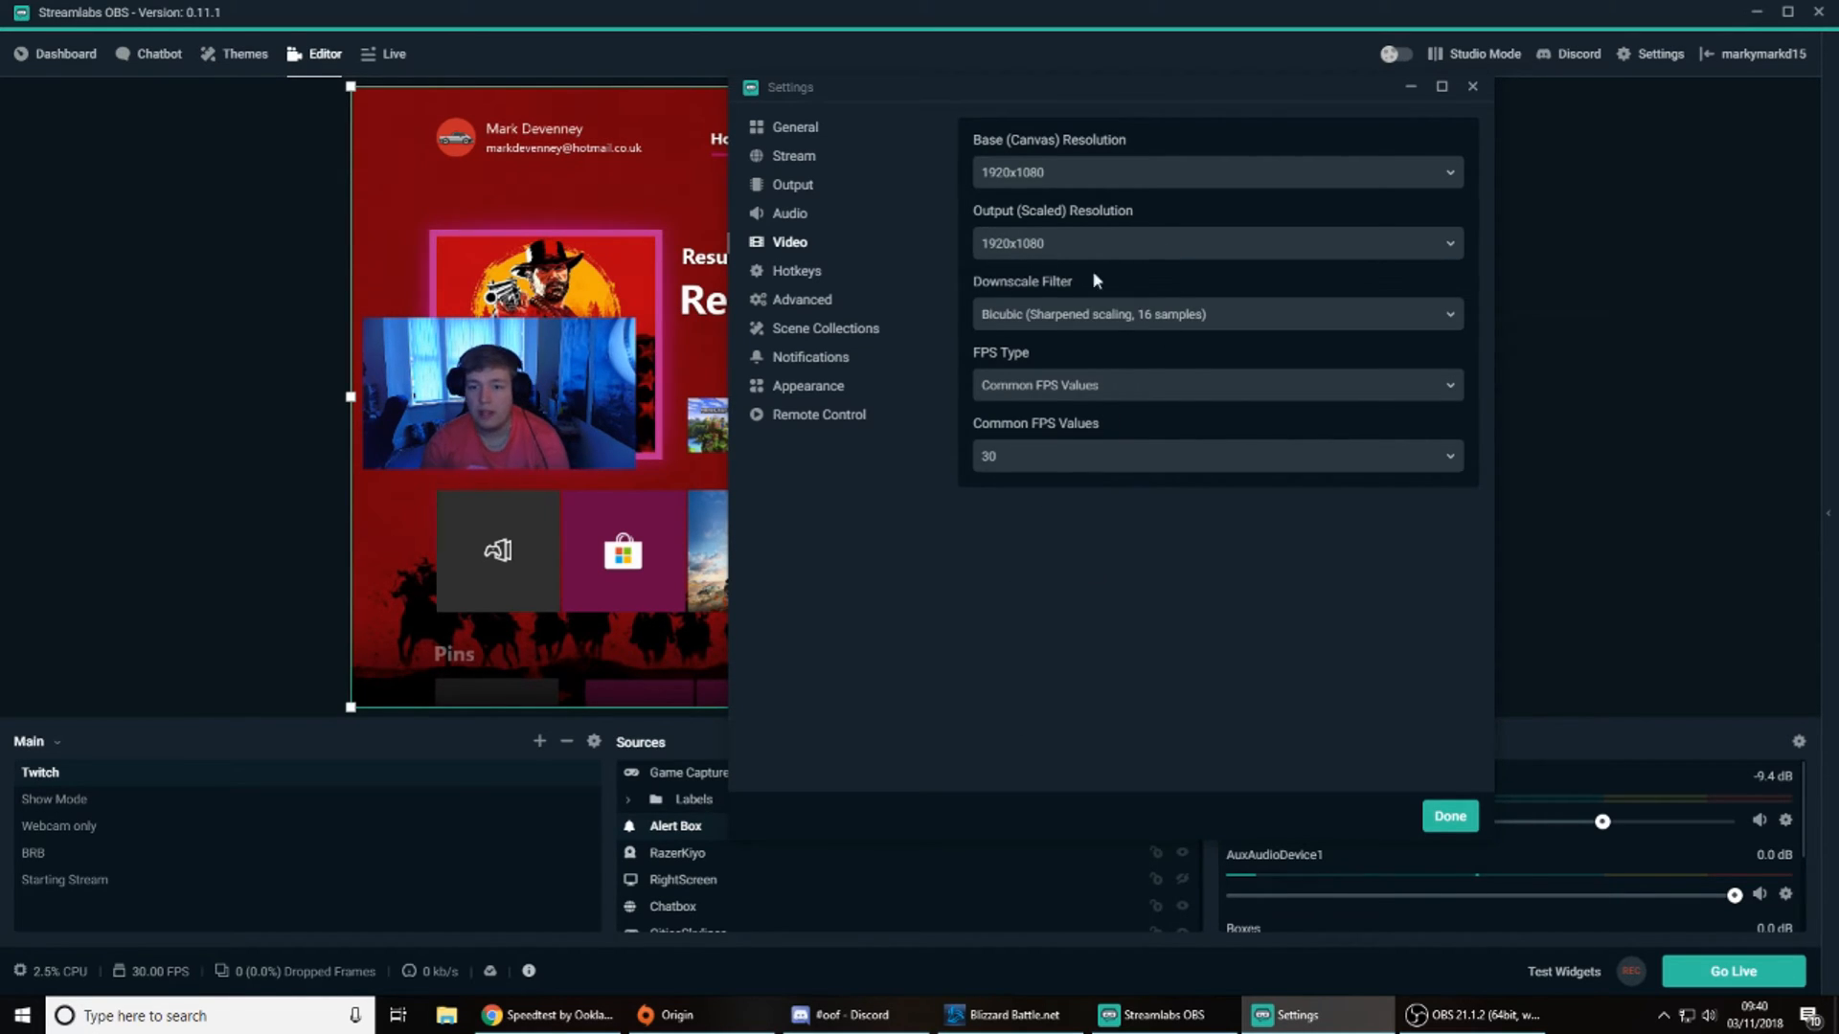
pyautogui.click(1058, 316)
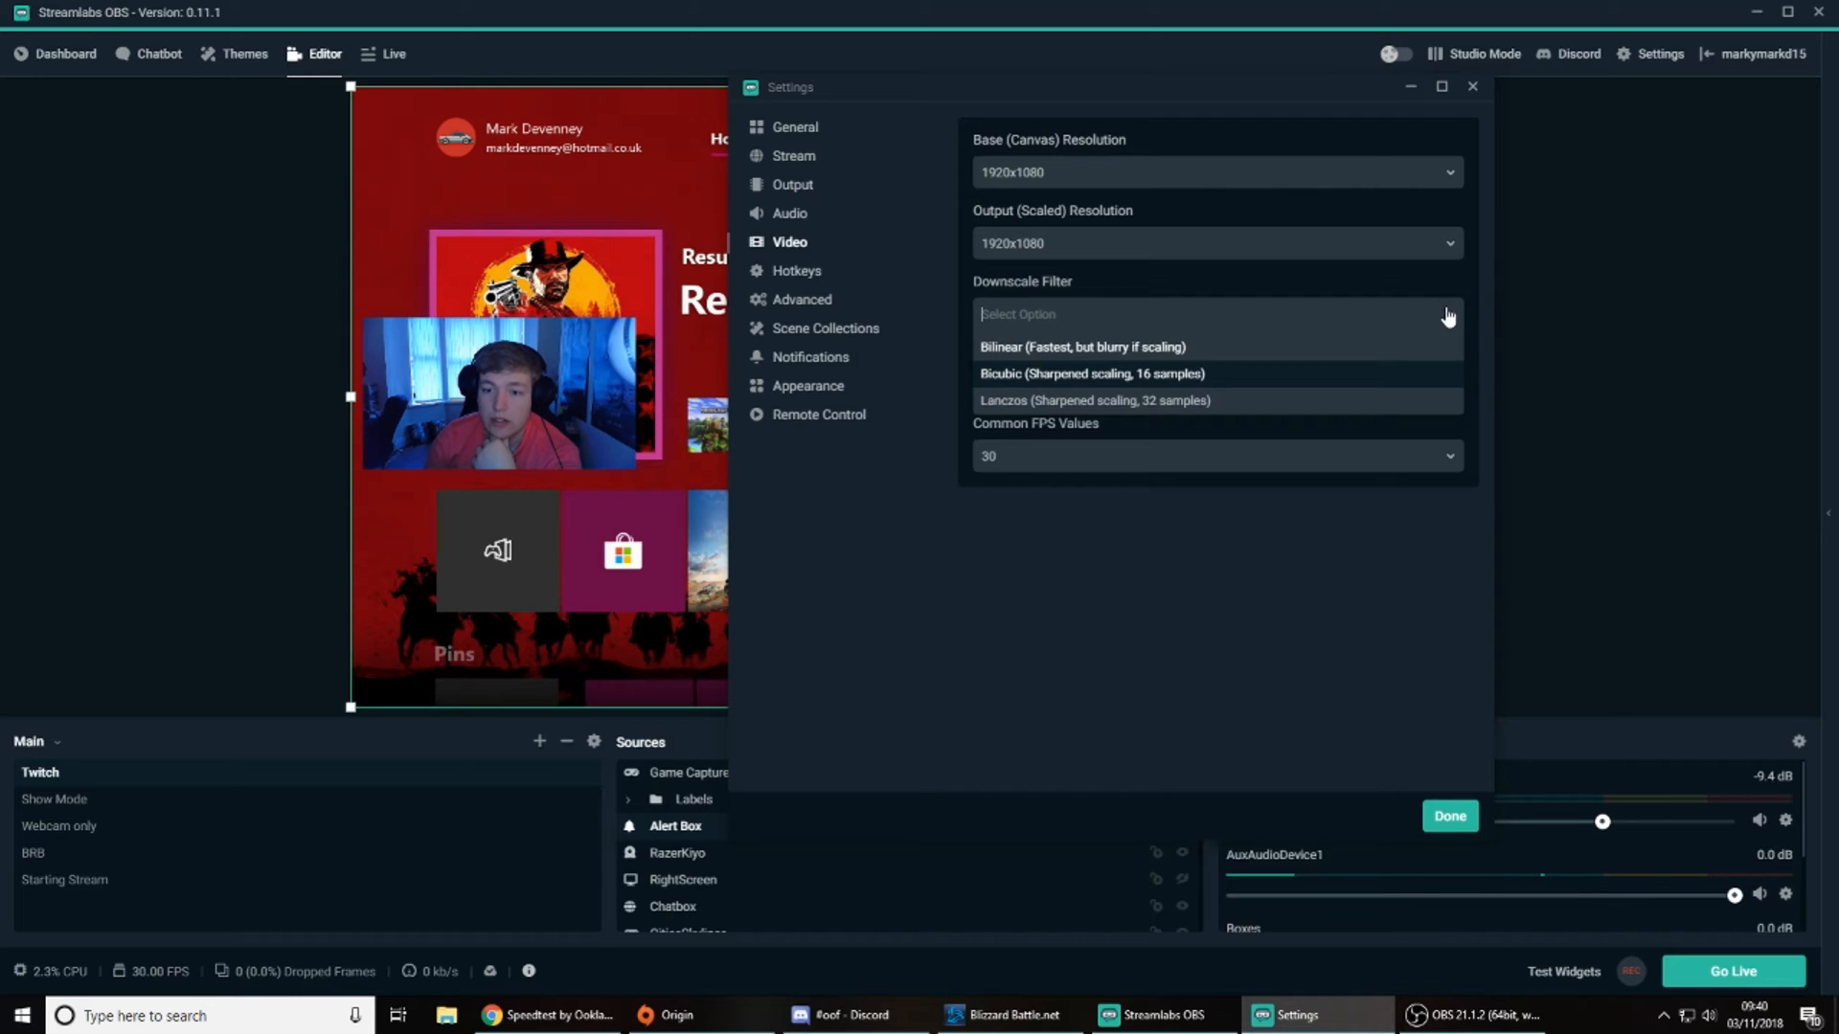
pyautogui.click(1360, 374)
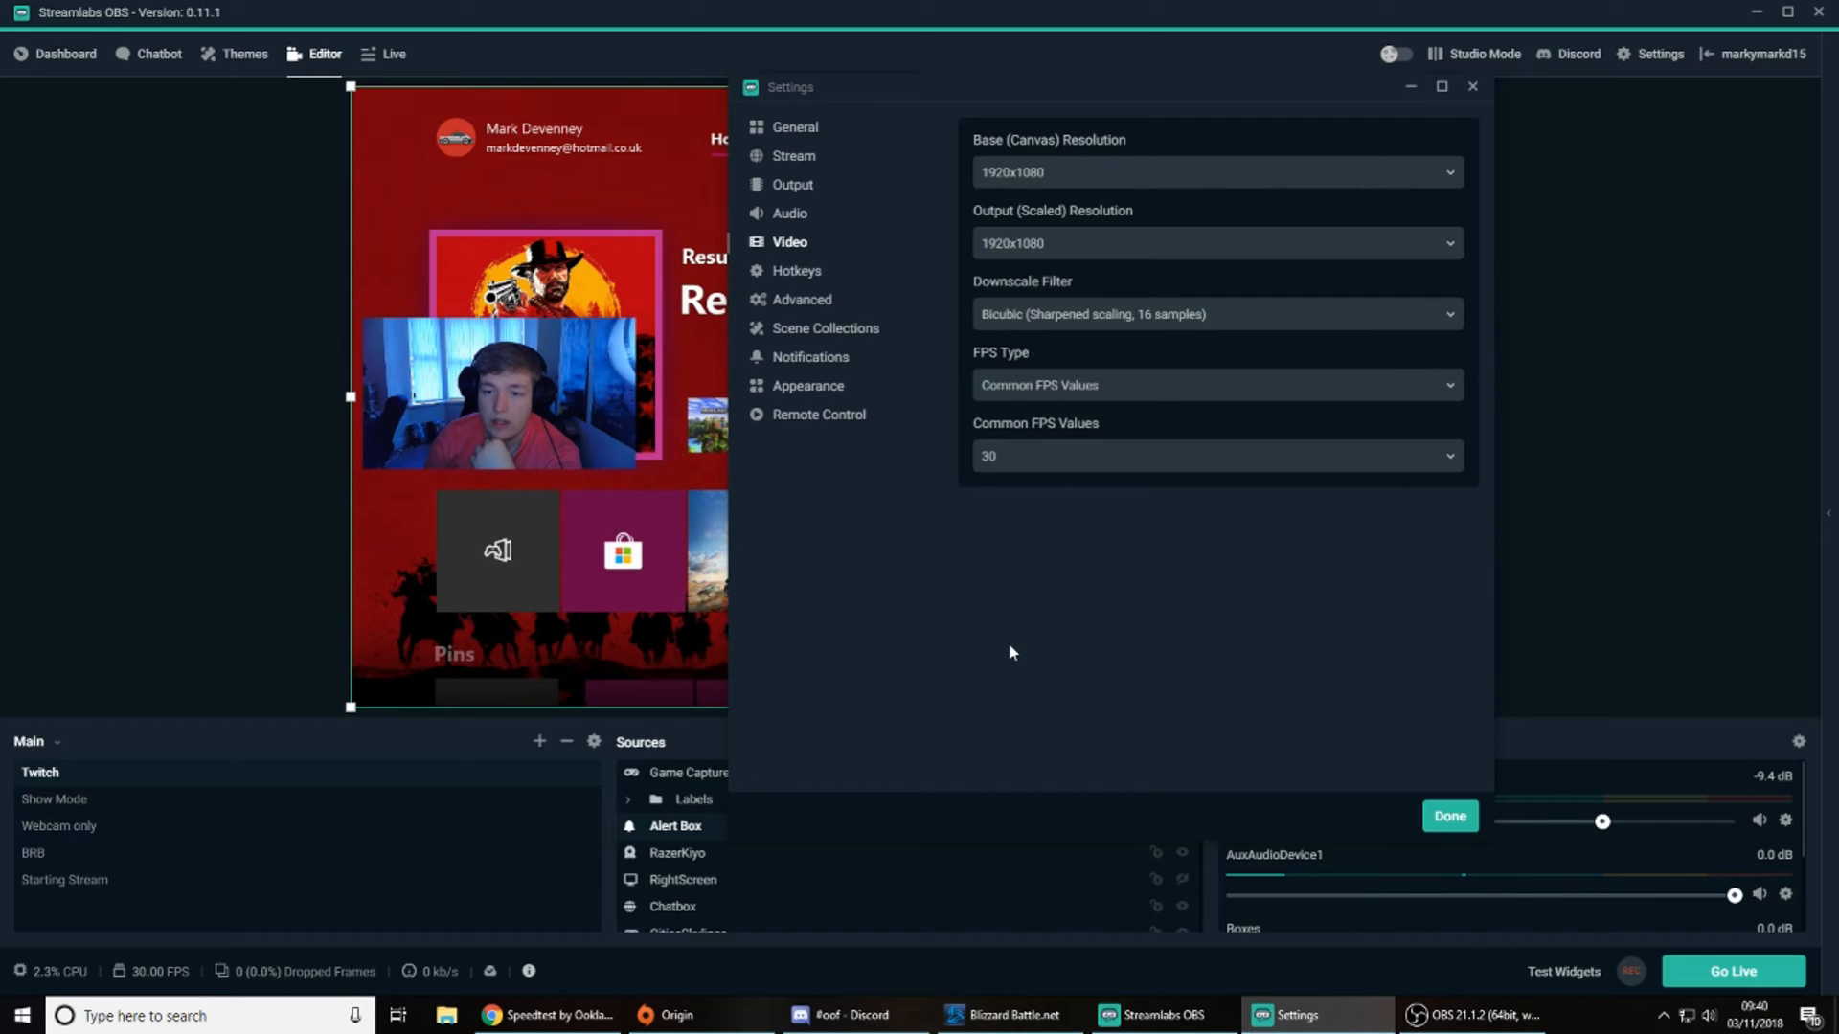
# Step: Set the FPS type to Common FPS Values and check the available frame rates
pyautogui.click(1182, 387)
pyautogui.click(1039, 418)
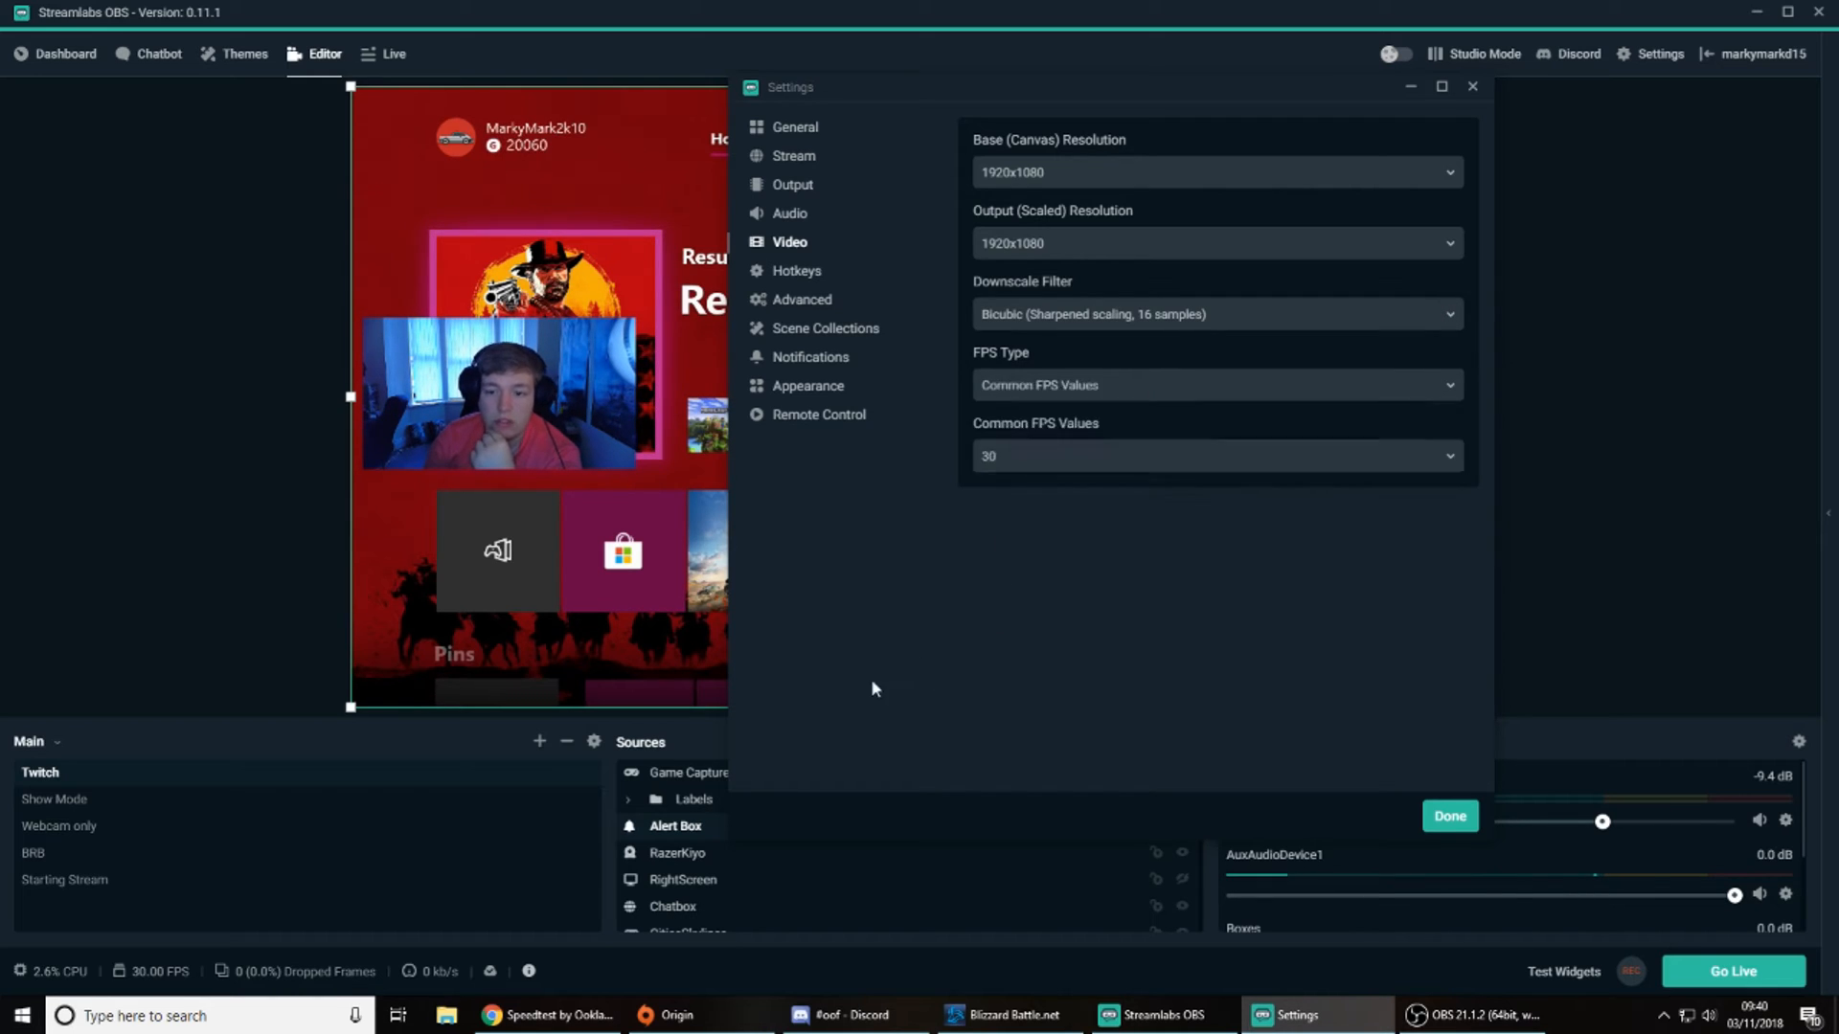
pyautogui.click(1211, 459)
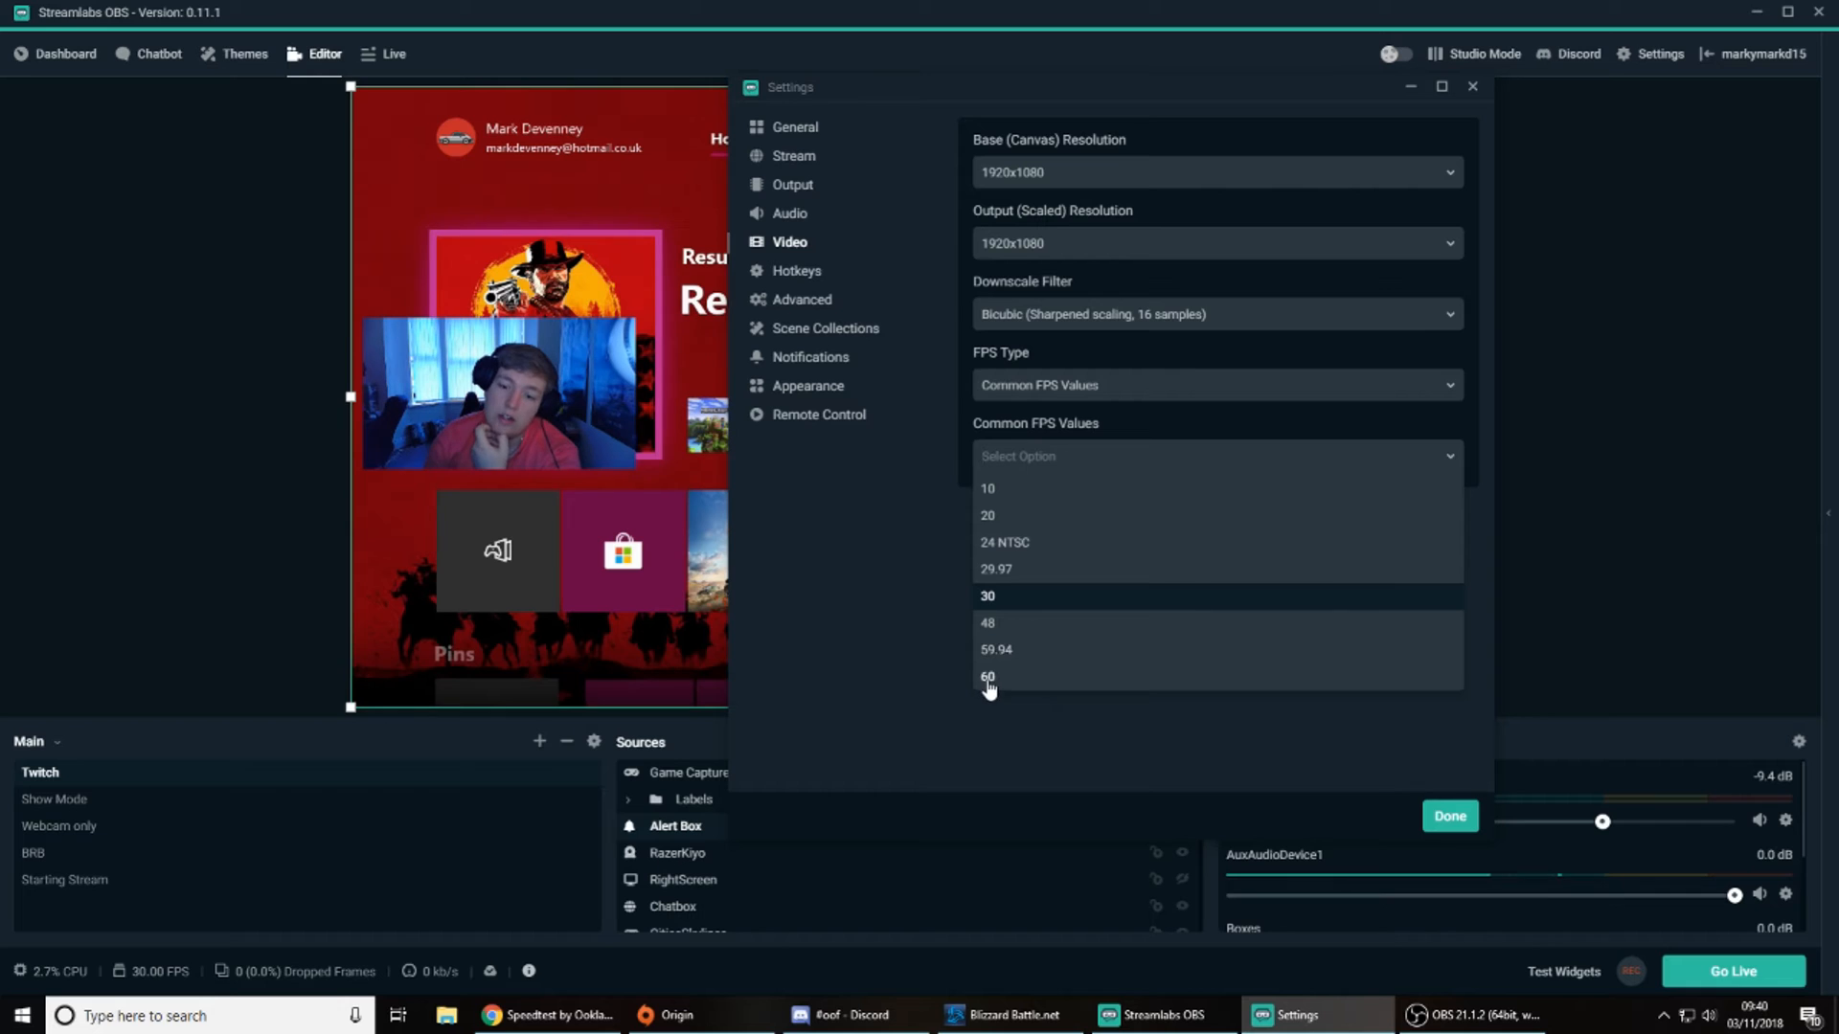
pyautogui.click(825, 596)
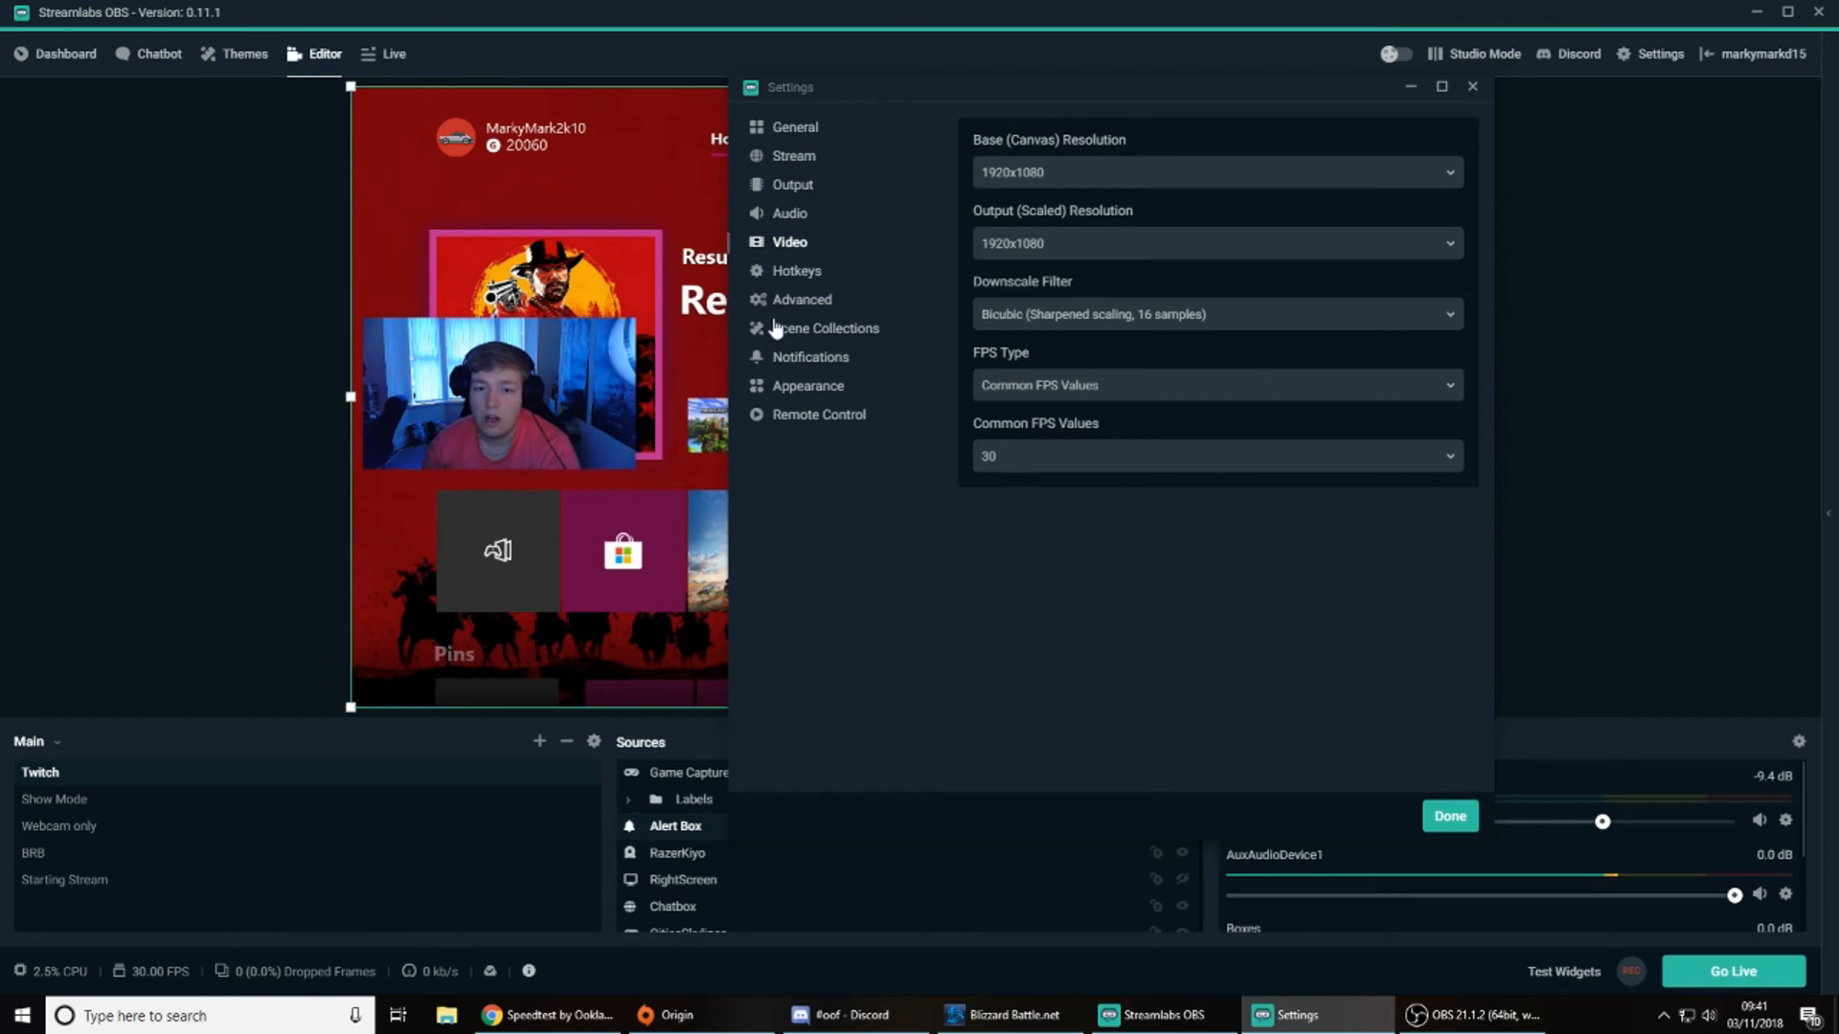
# Step: Look over the hotkey assignments for streaming, recording, studio mode and the scenes
pyautogui.click(808, 276)
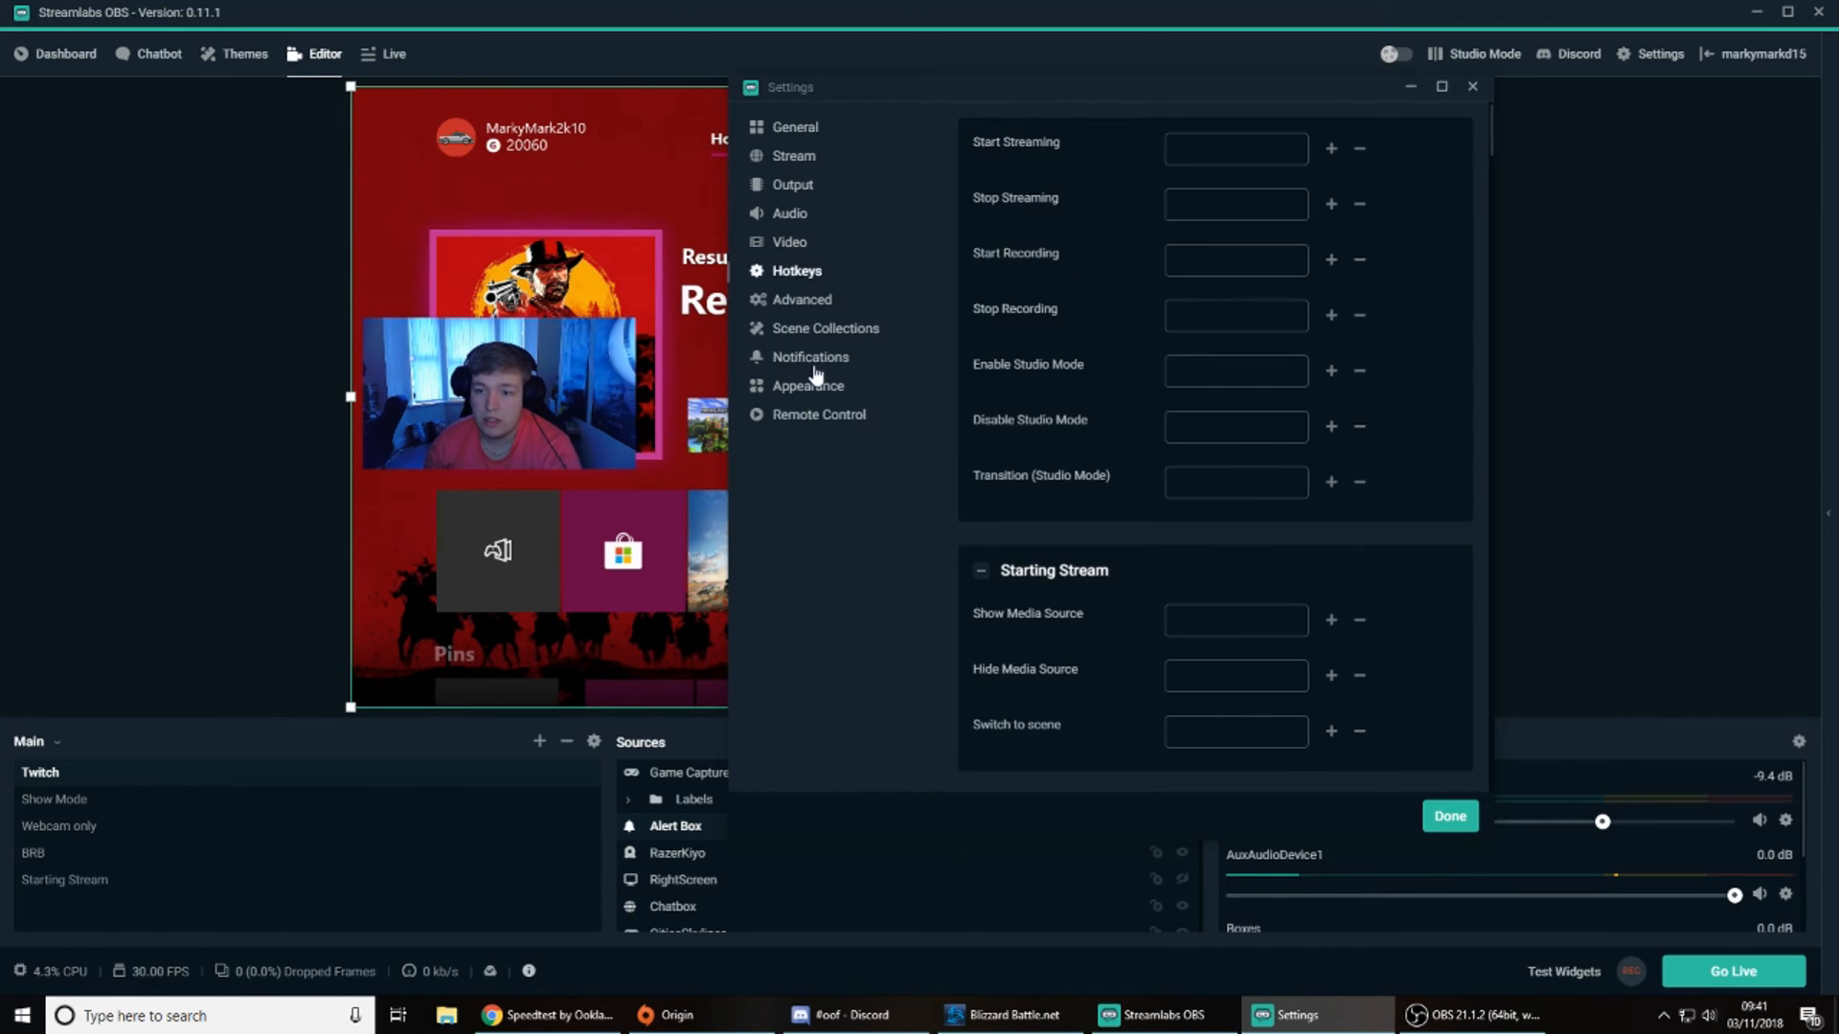
pyautogui.scroll(-3, 1093, 619)
pyautogui.scroll(3, 1092, 620)
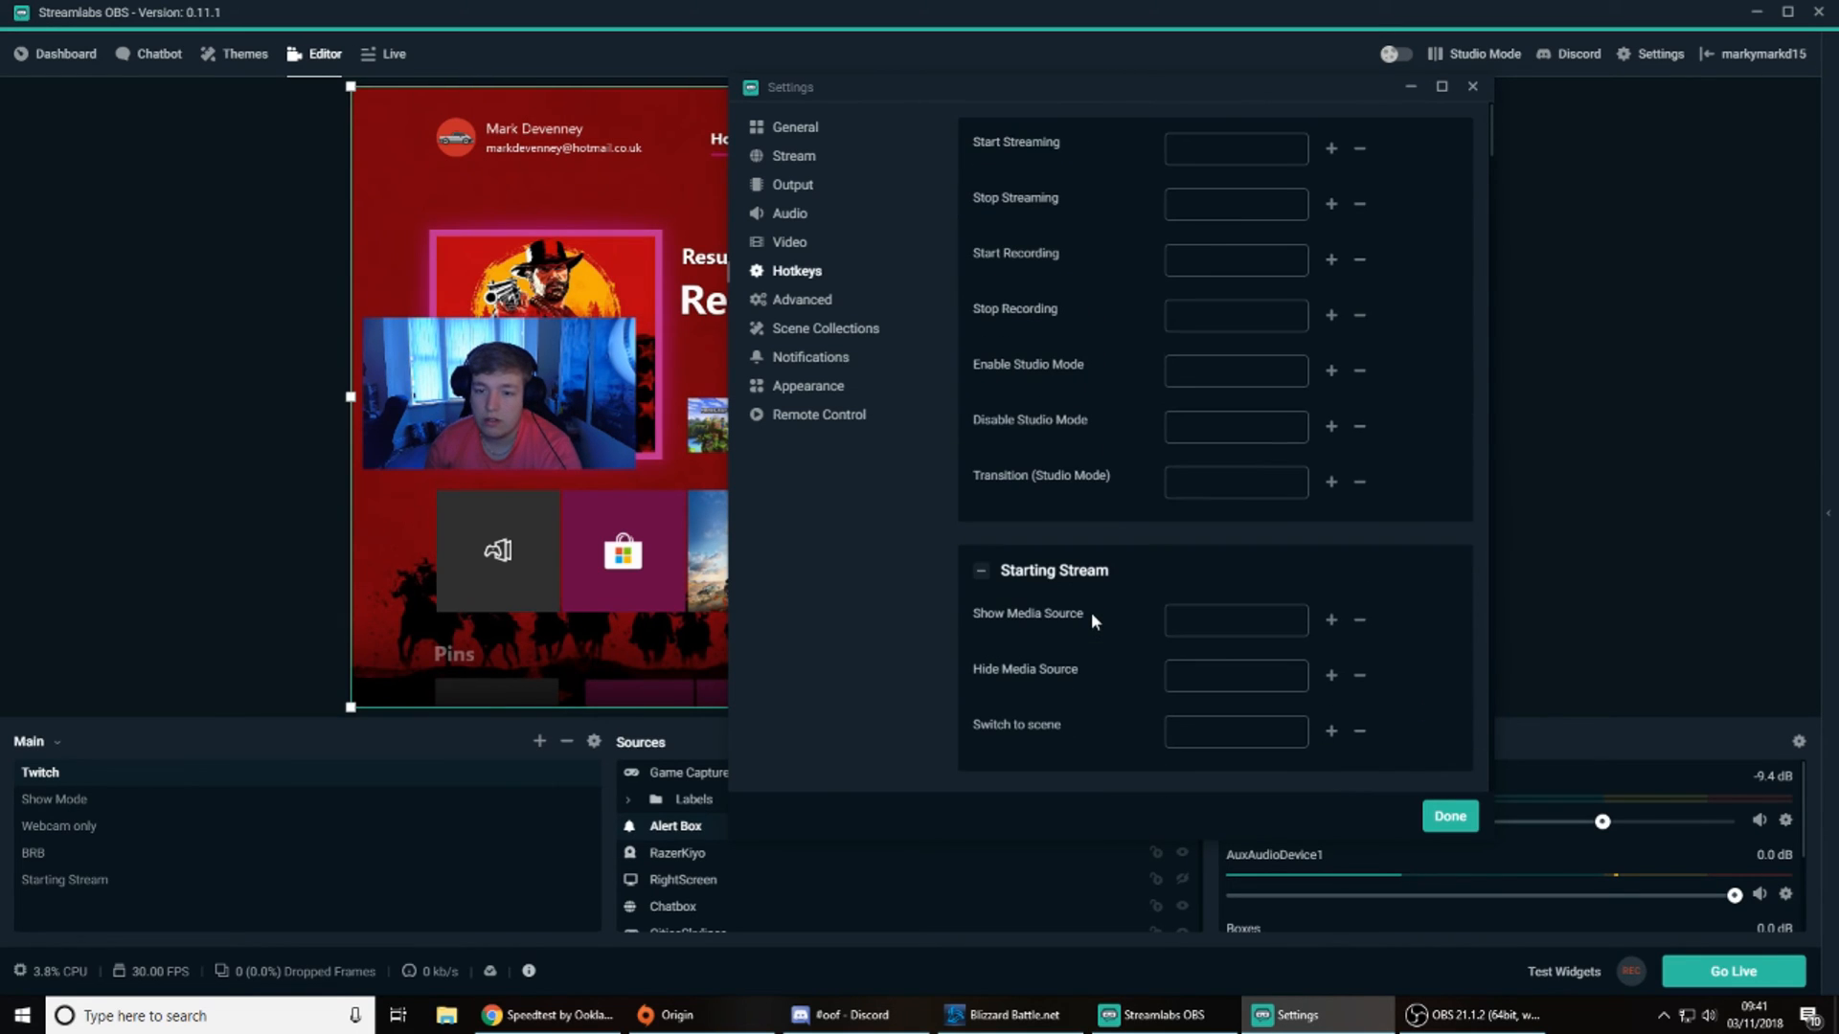
# Step: Review the advanced settings, including the process priority choices and the stream delay options
pyautogui.click(814, 302)
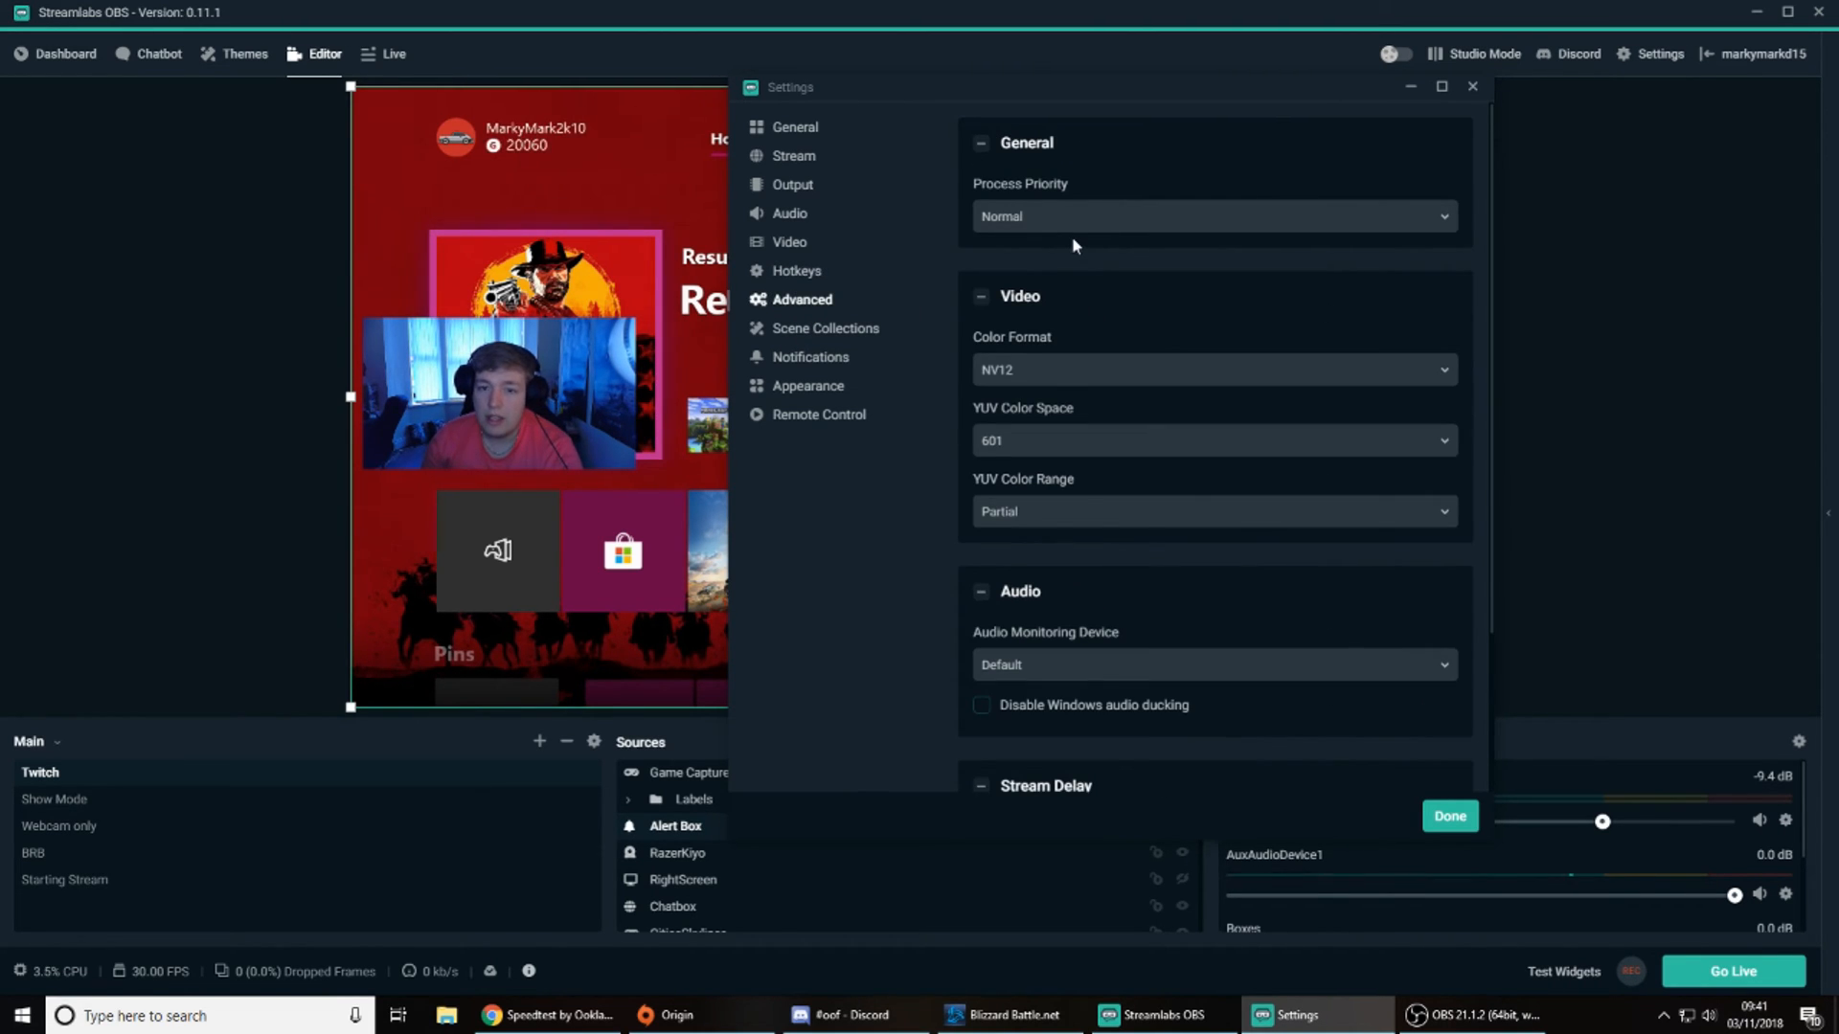
pyautogui.click(1112, 220)
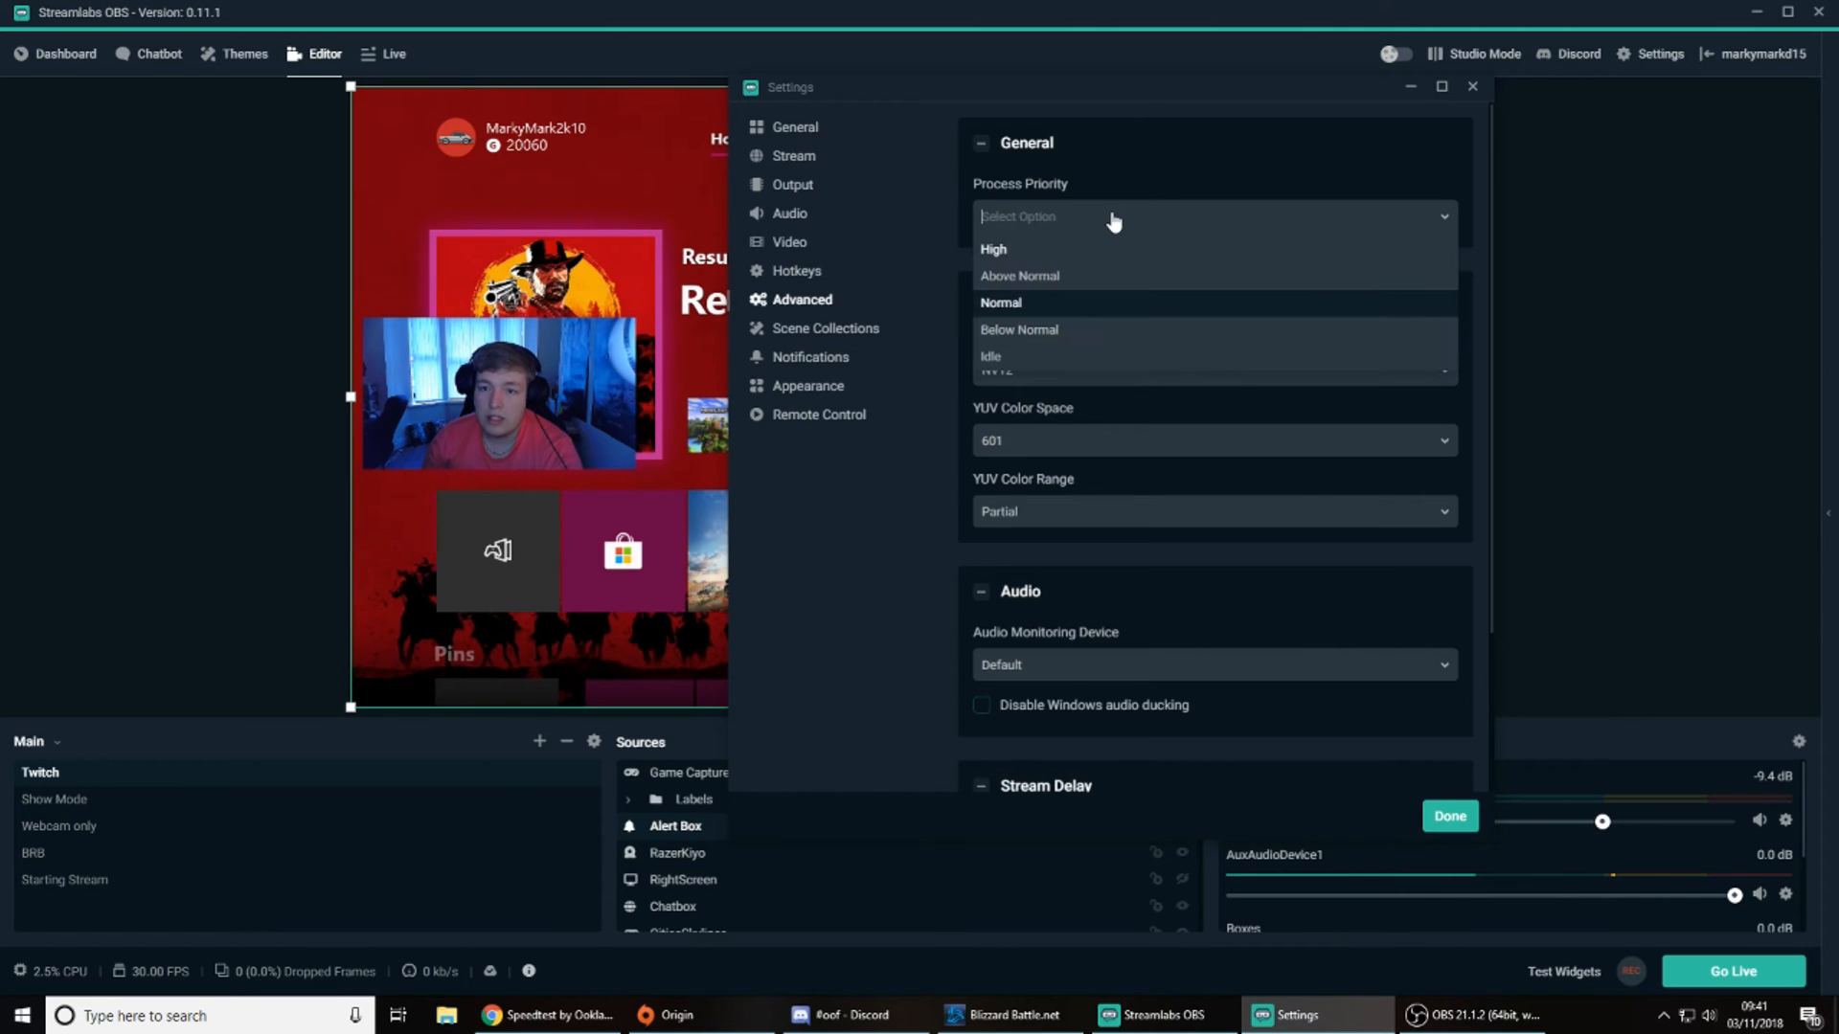
pyautogui.click(1436, 156)
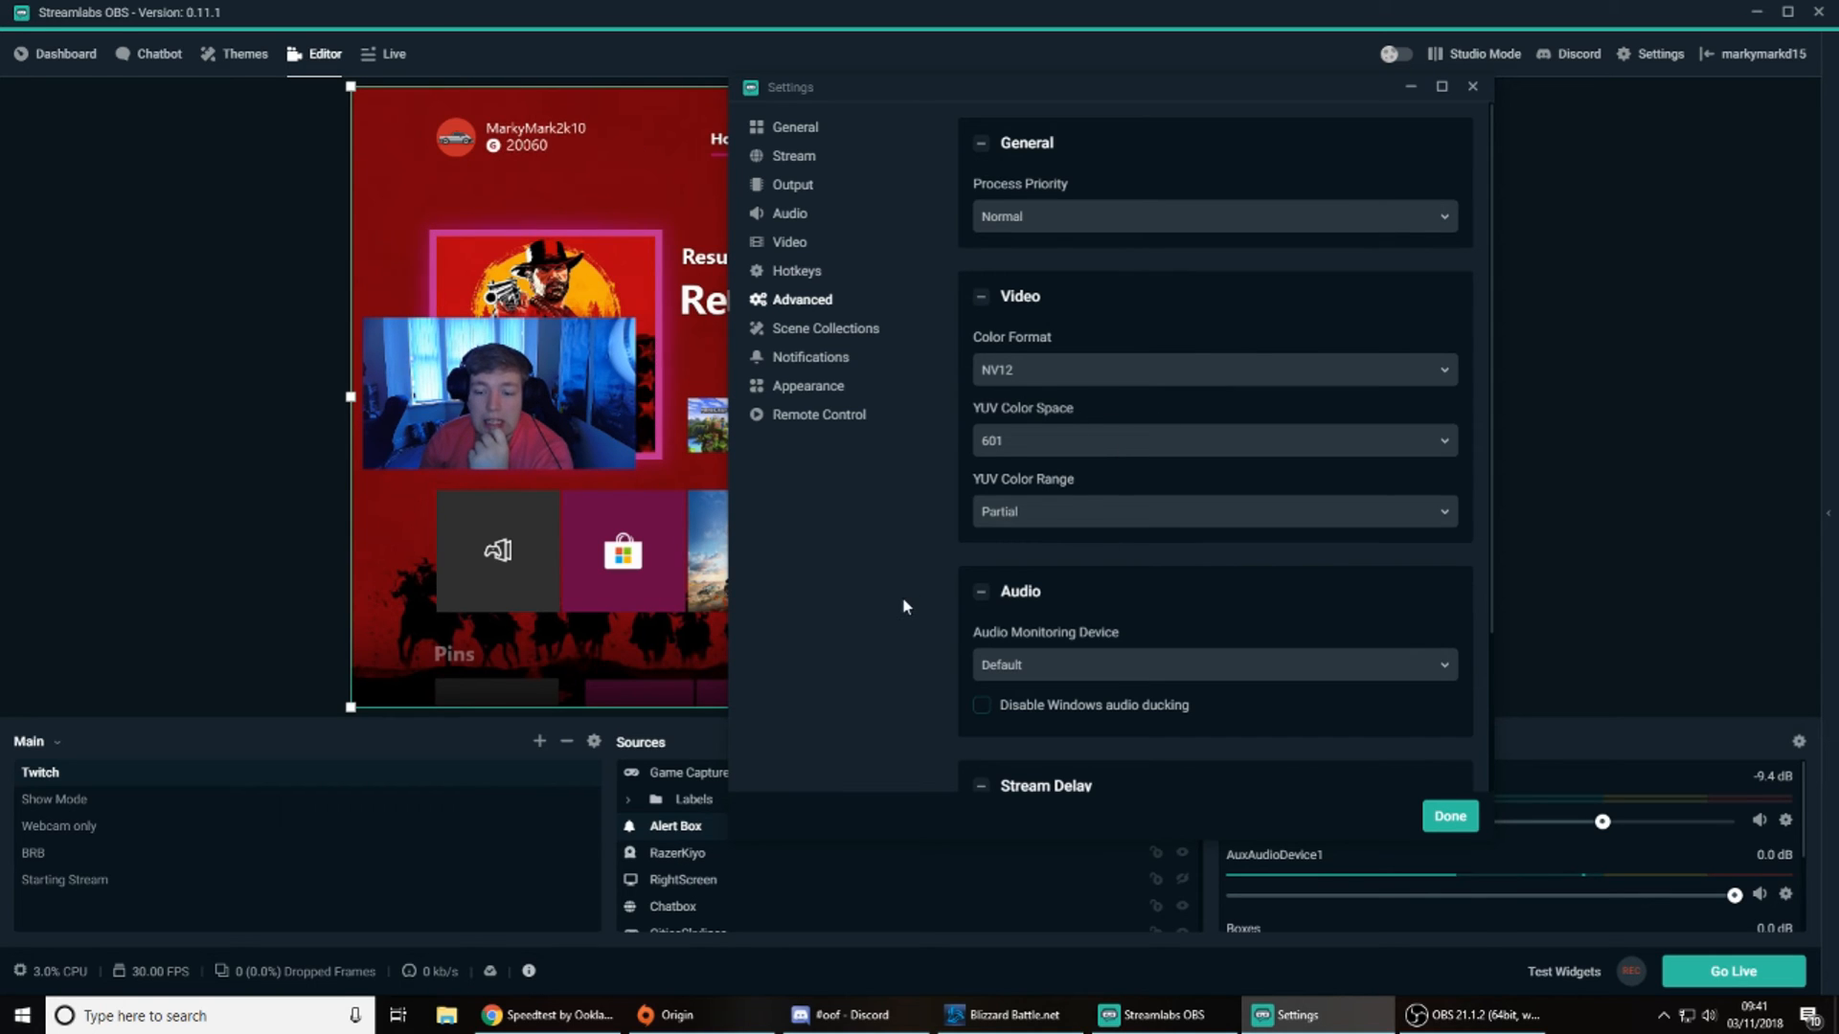
pyautogui.scroll(-2, 958, 563)
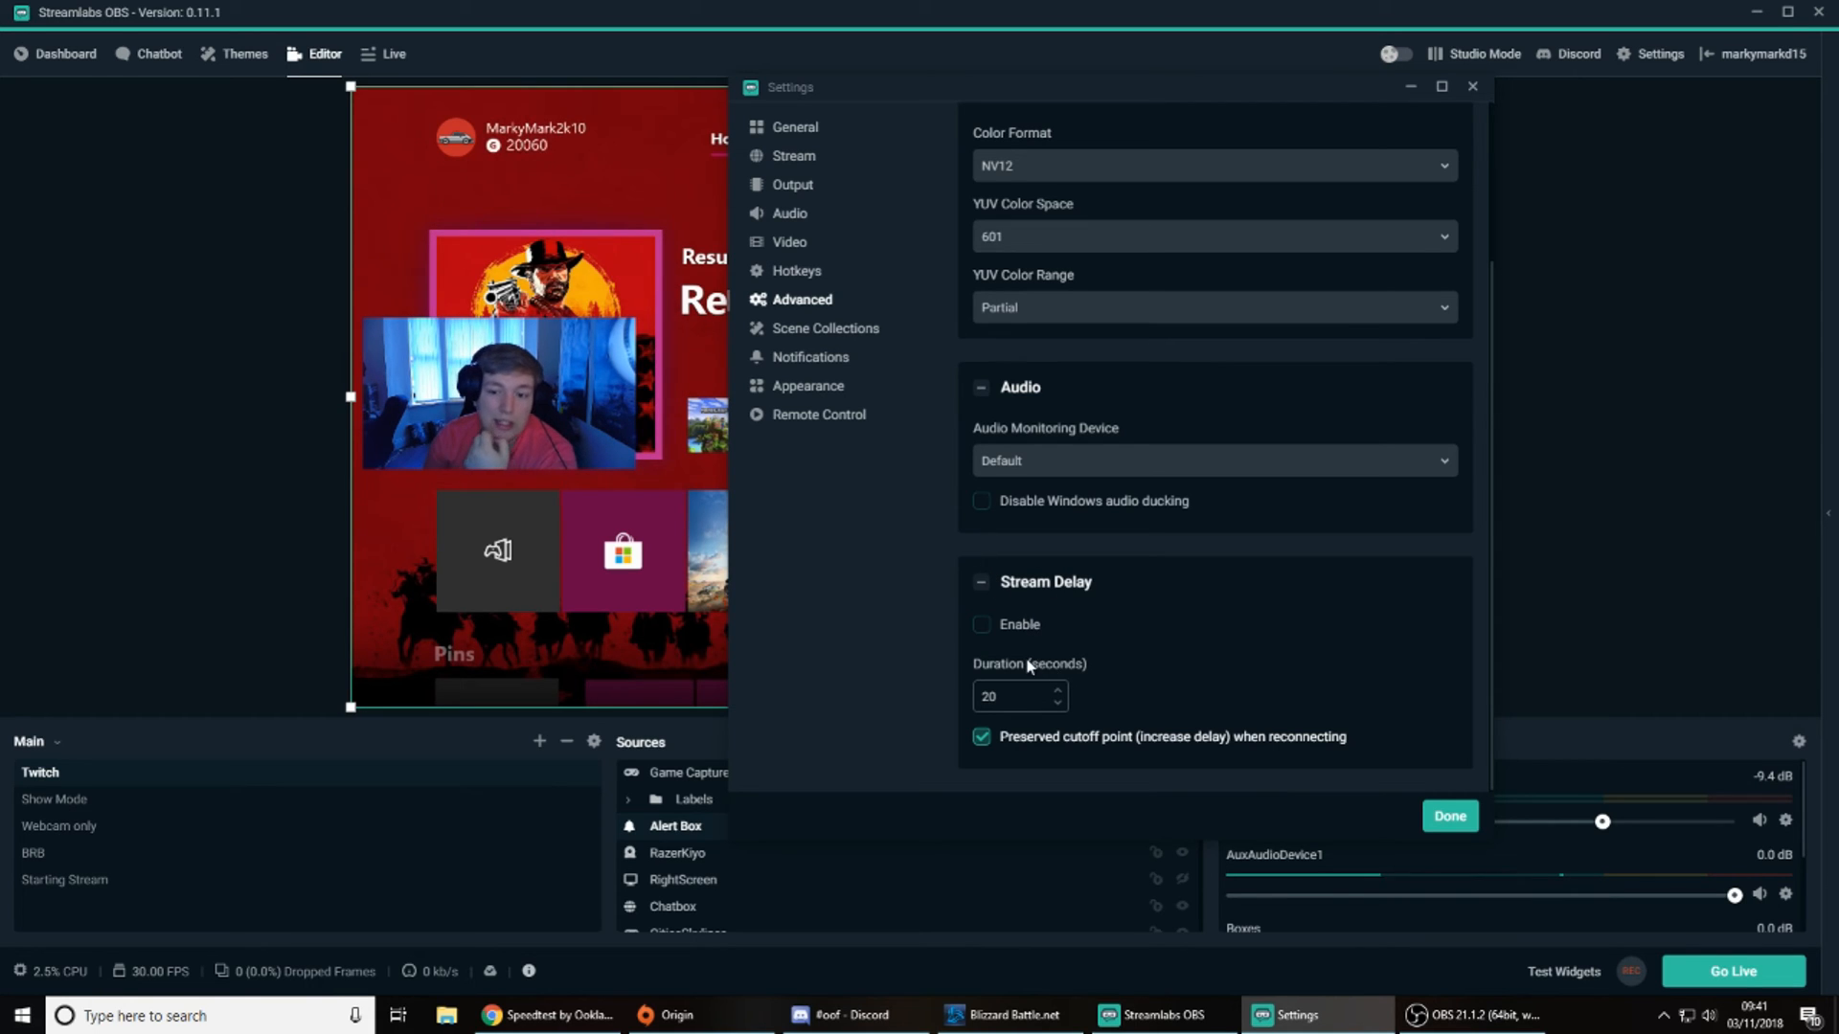
pyautogui.scroll(2, 1115, 682)
pyautogui.scroll(-2, 1117, 687)
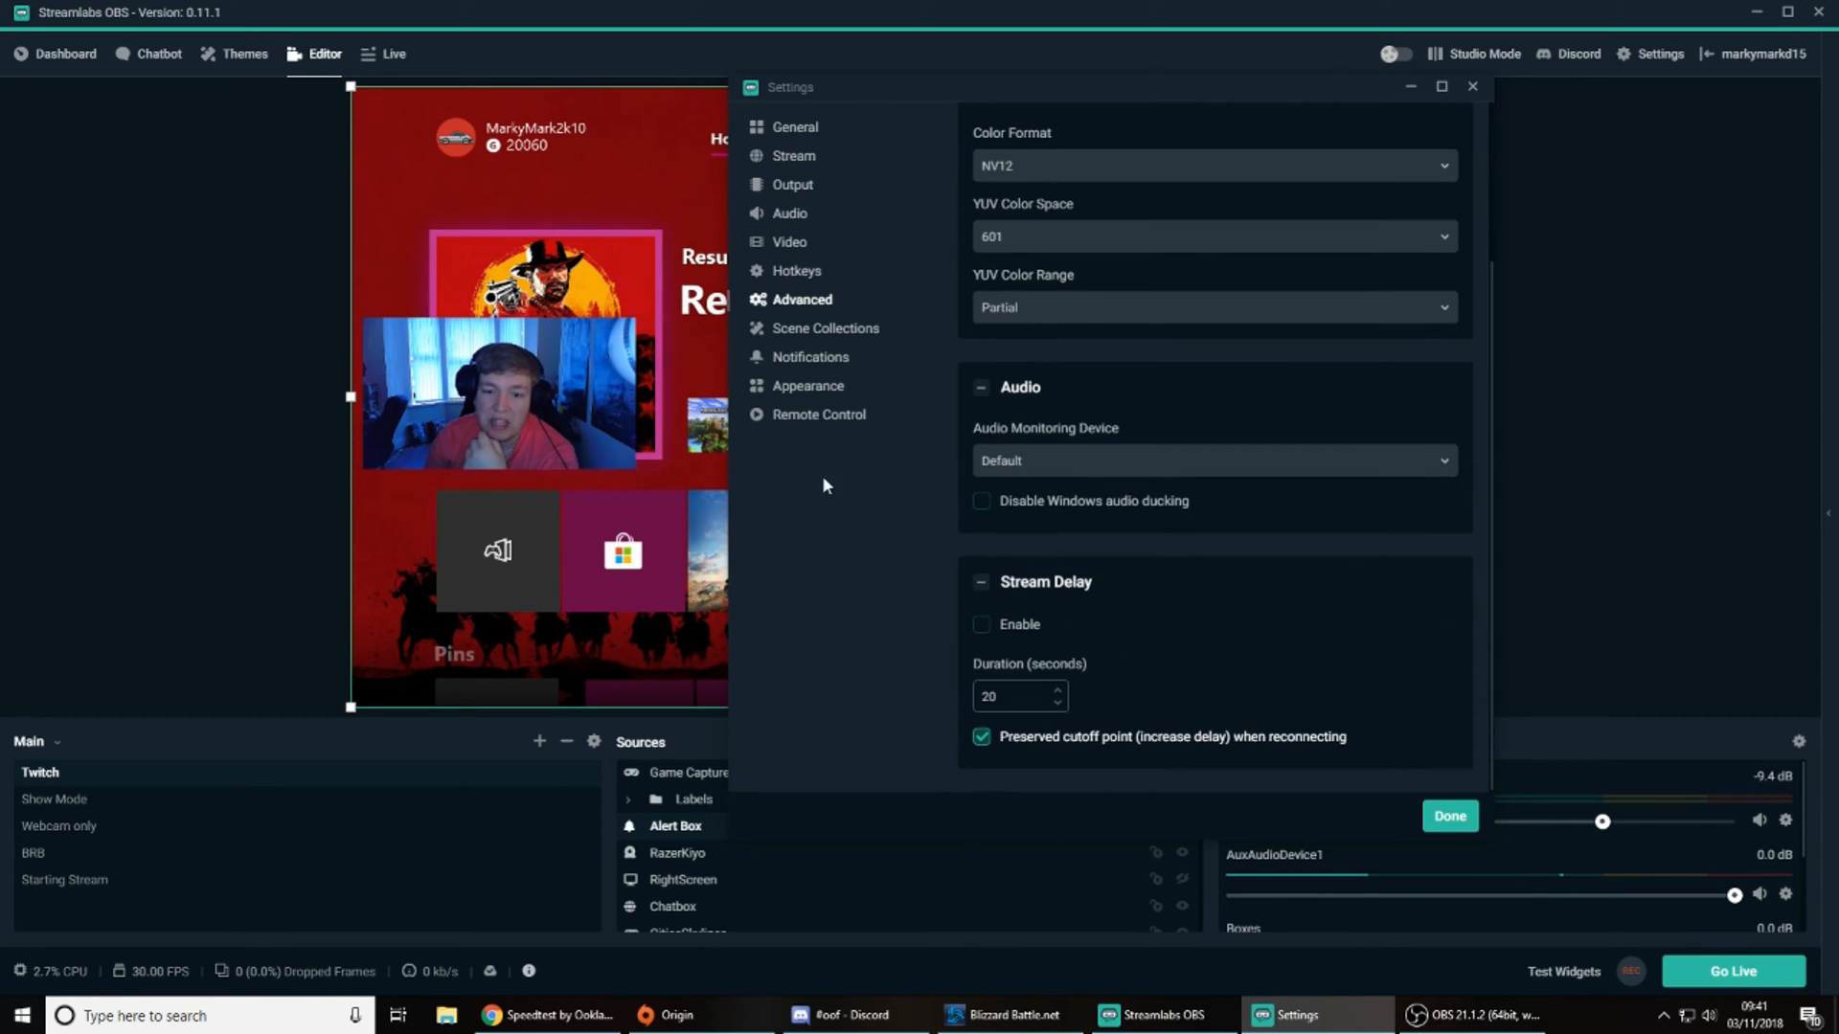
# Step: Look through the scene collections, notifications and appearance settings
pyautogui.click(787, 335)
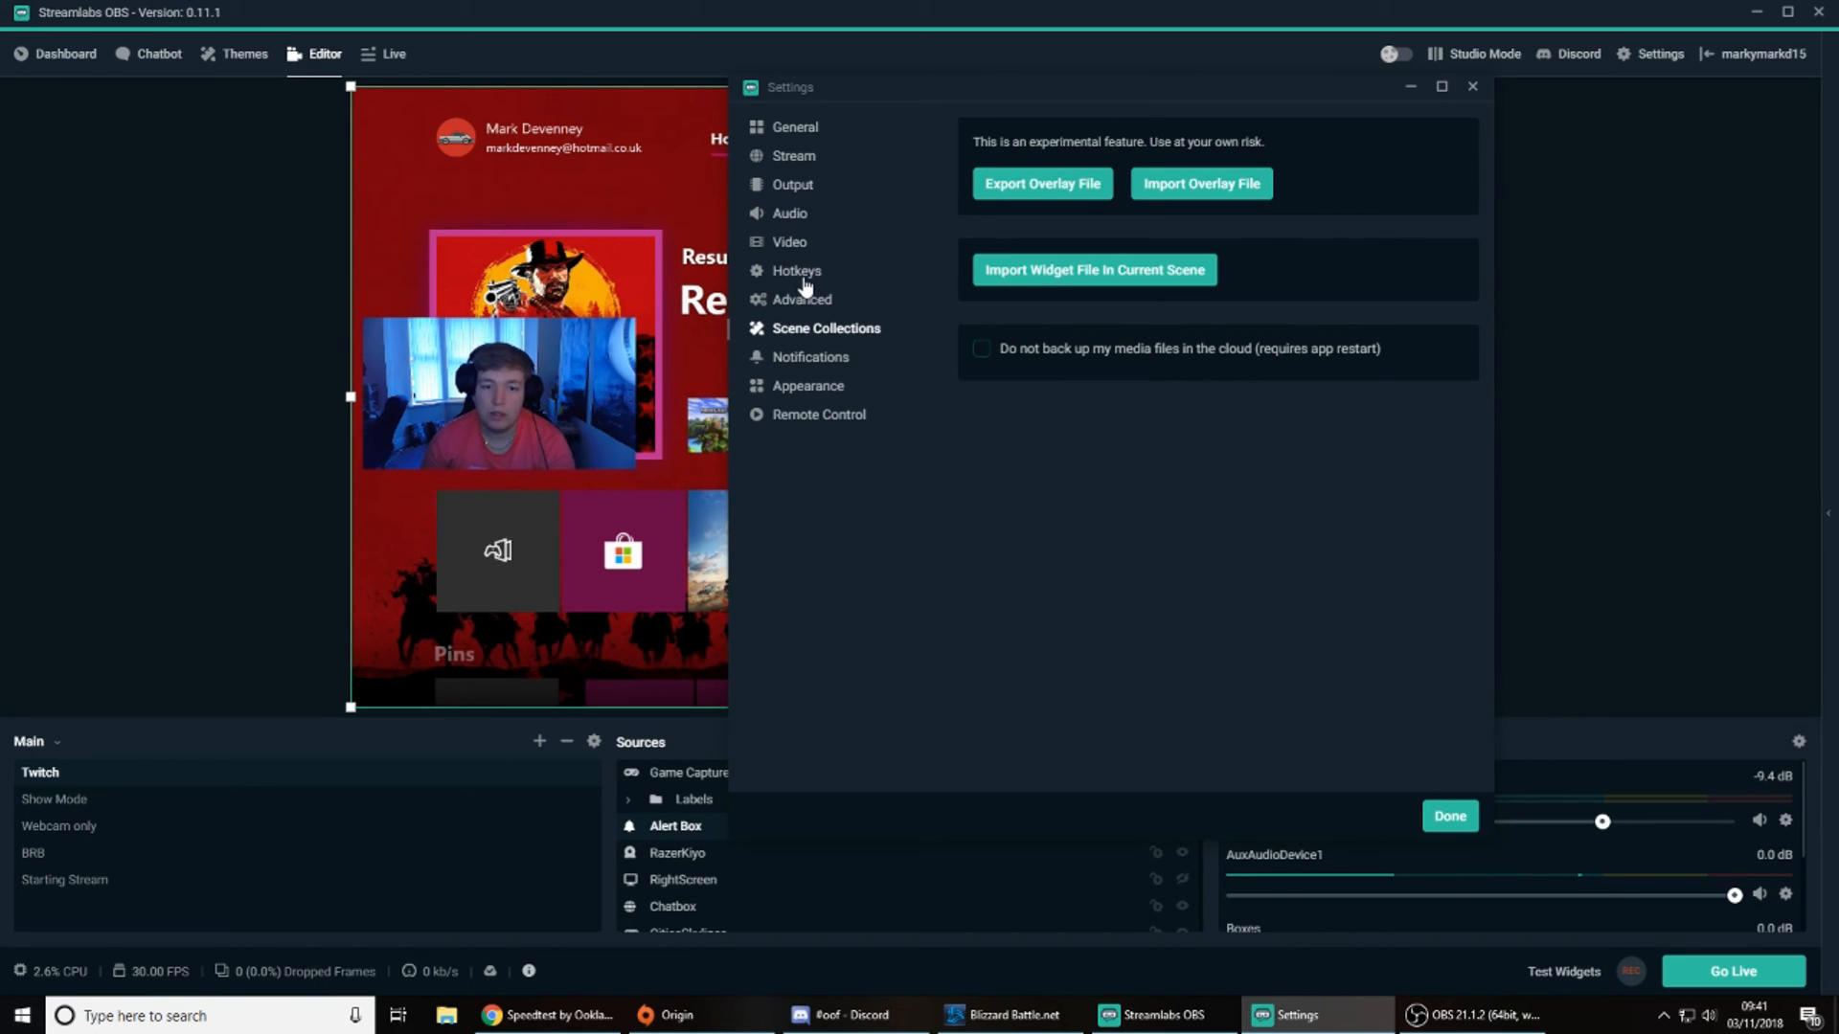
pyautogui.click(812, 361)
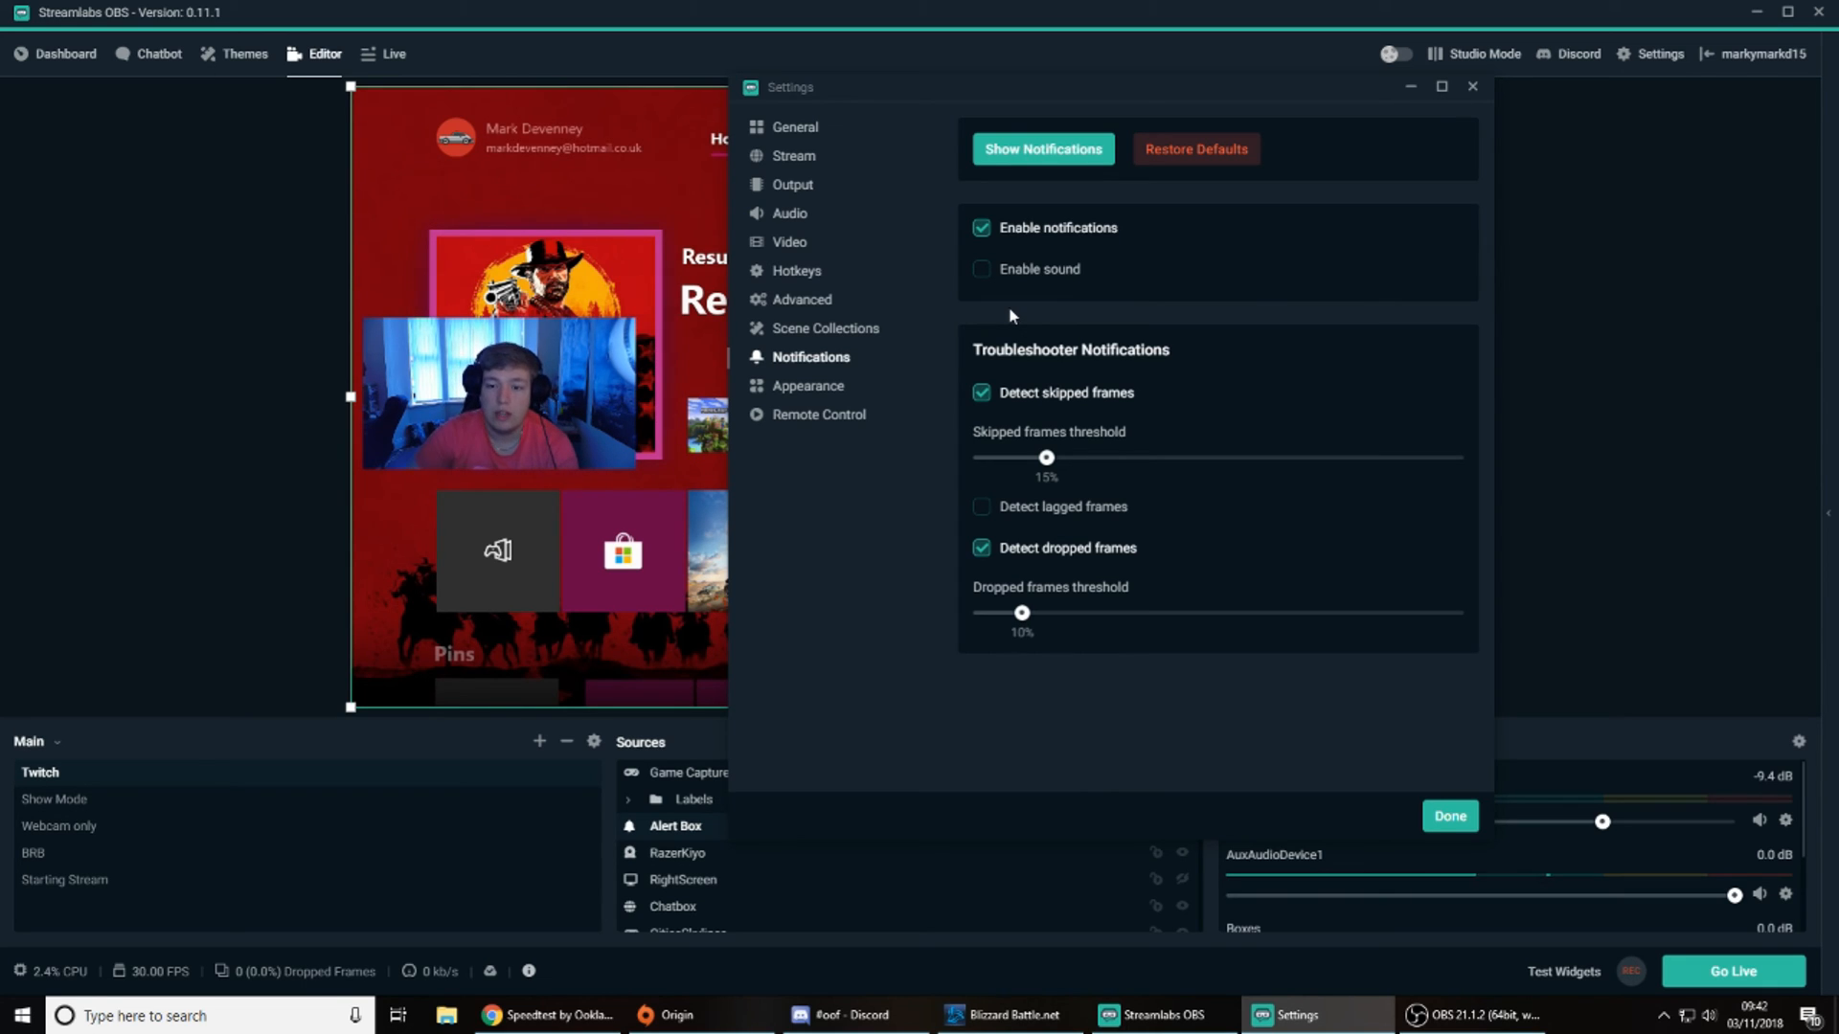
pyautogui.click(814, 386)
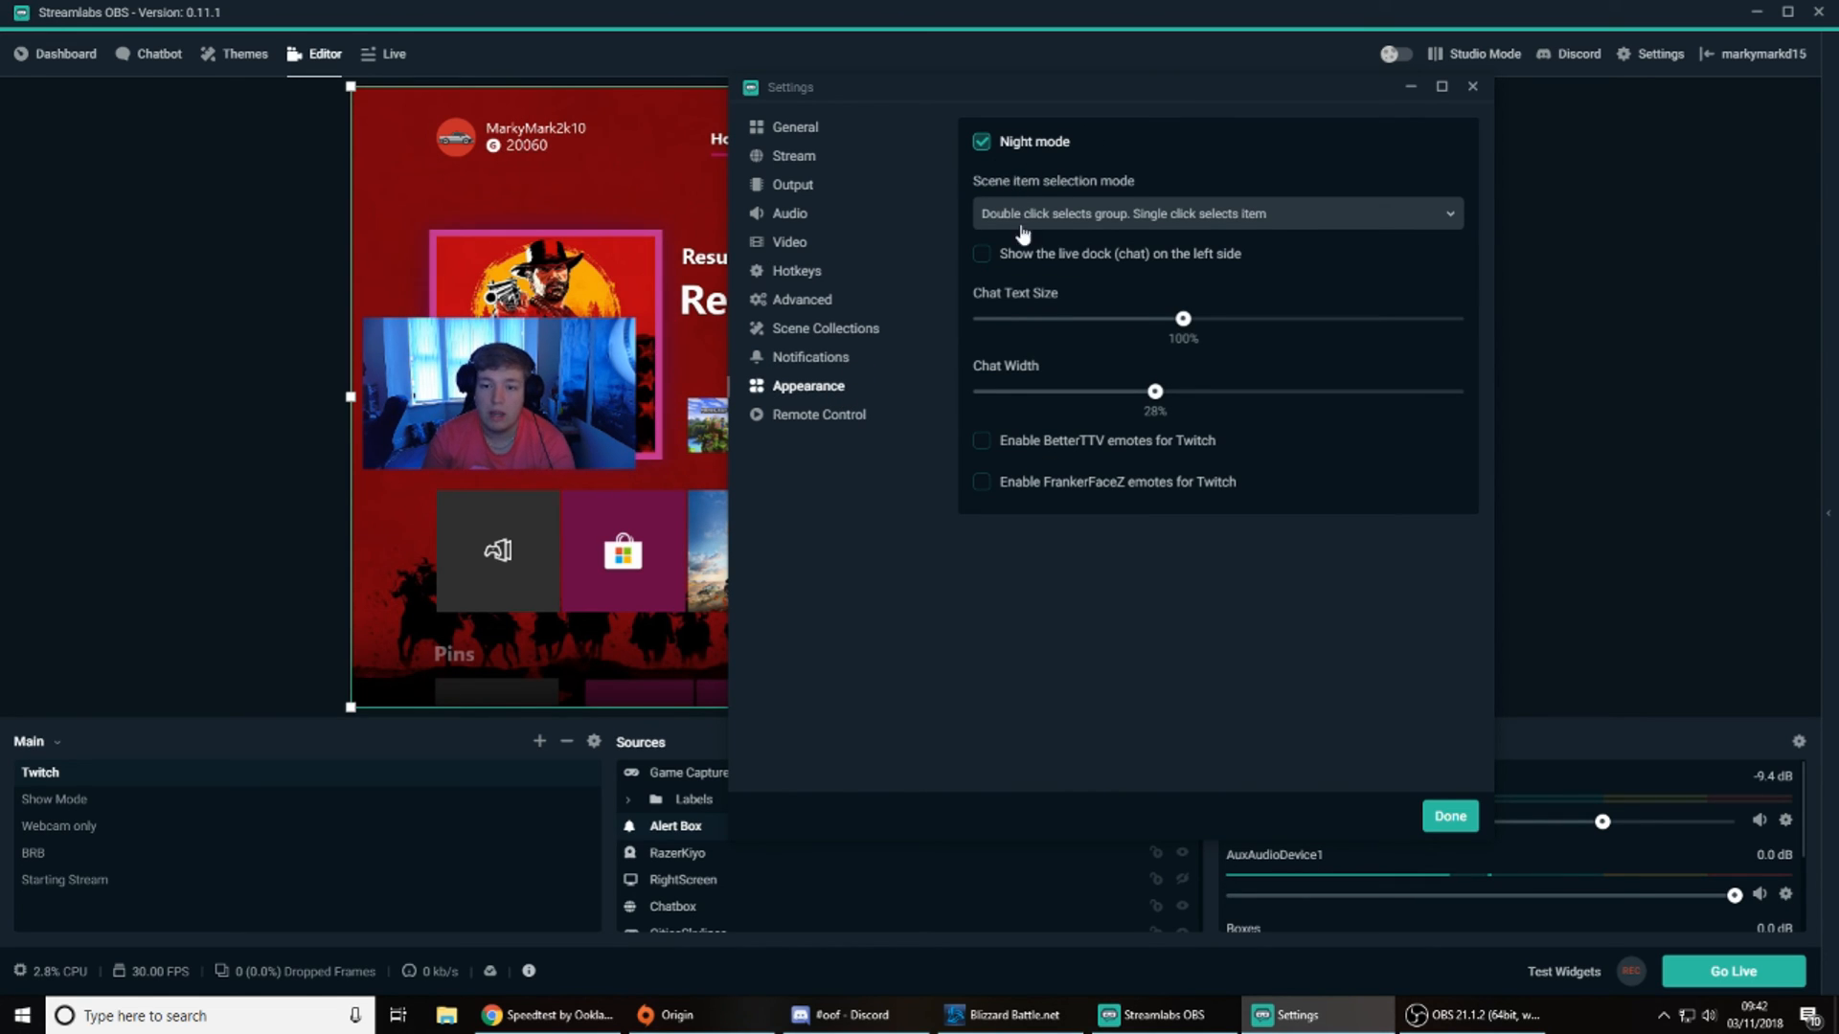
# Step: Look back over all the settings pages from Remote Control up to General, and close the settings window
pyautogui.click(806, 422)
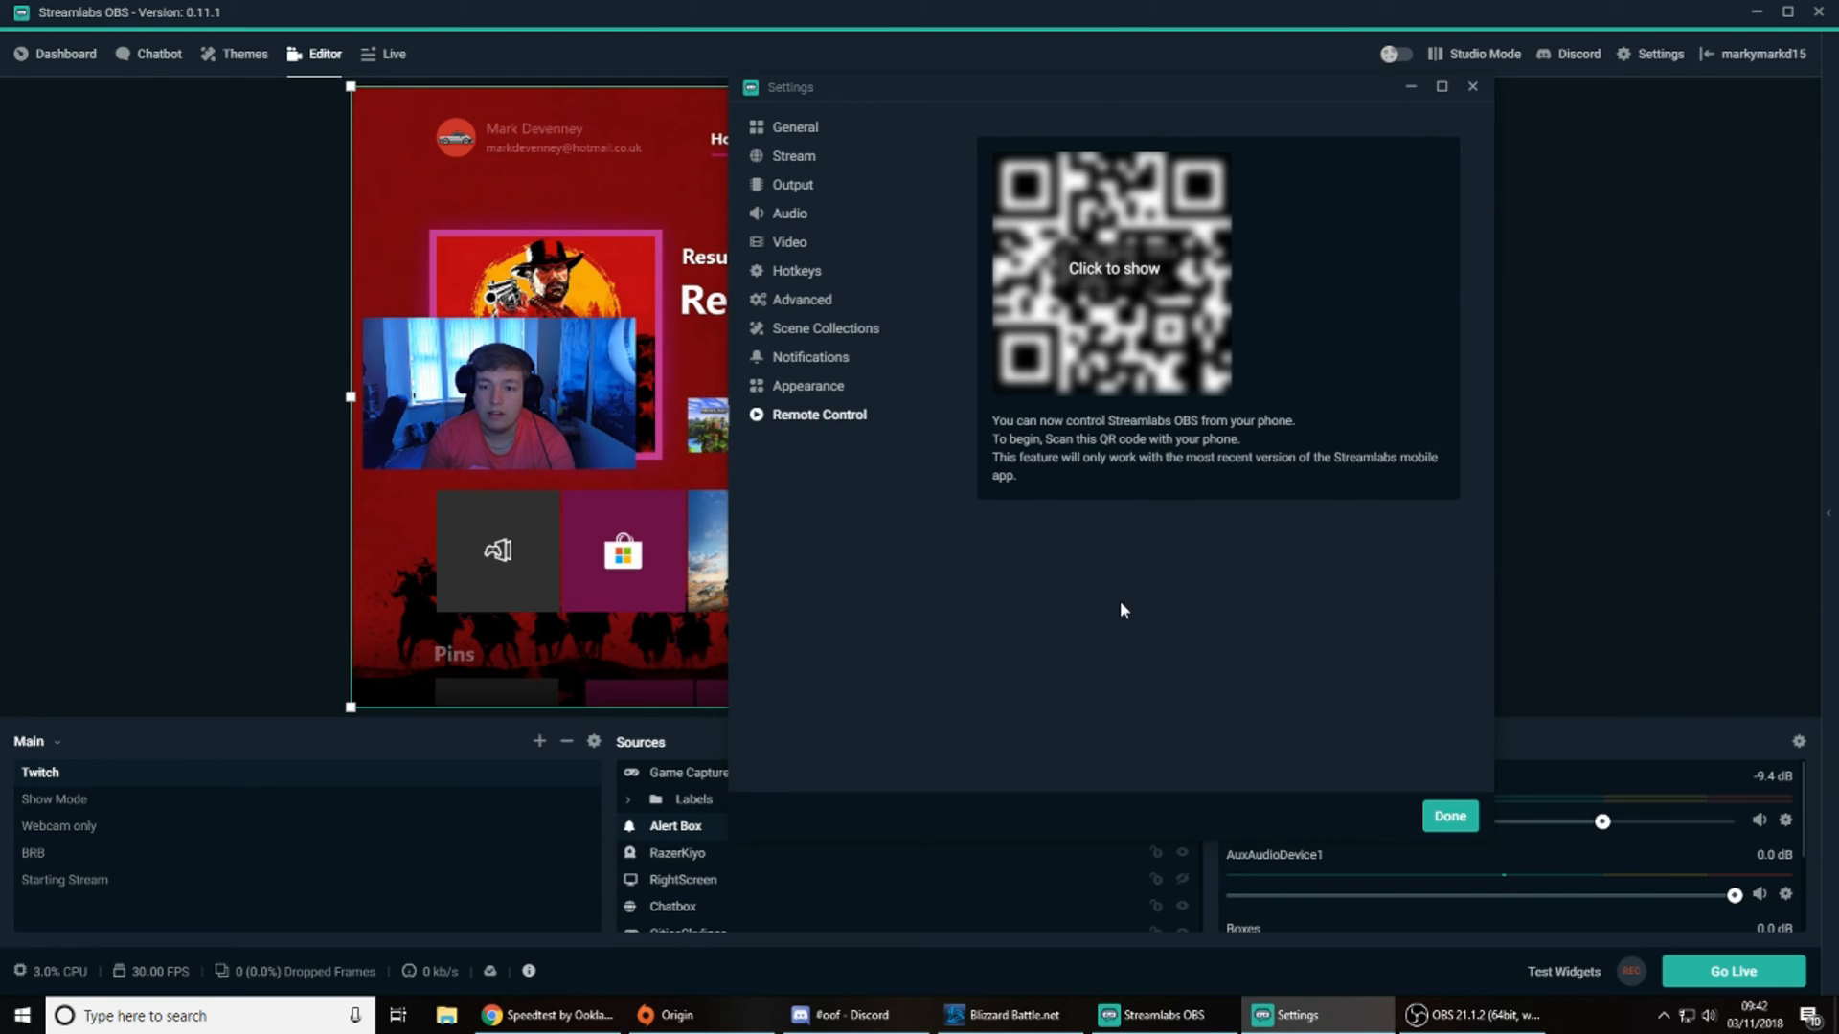
pyautogui.click(809, 389)
pyautogui.click(797, 360)
pyautogui.click(787, 330)
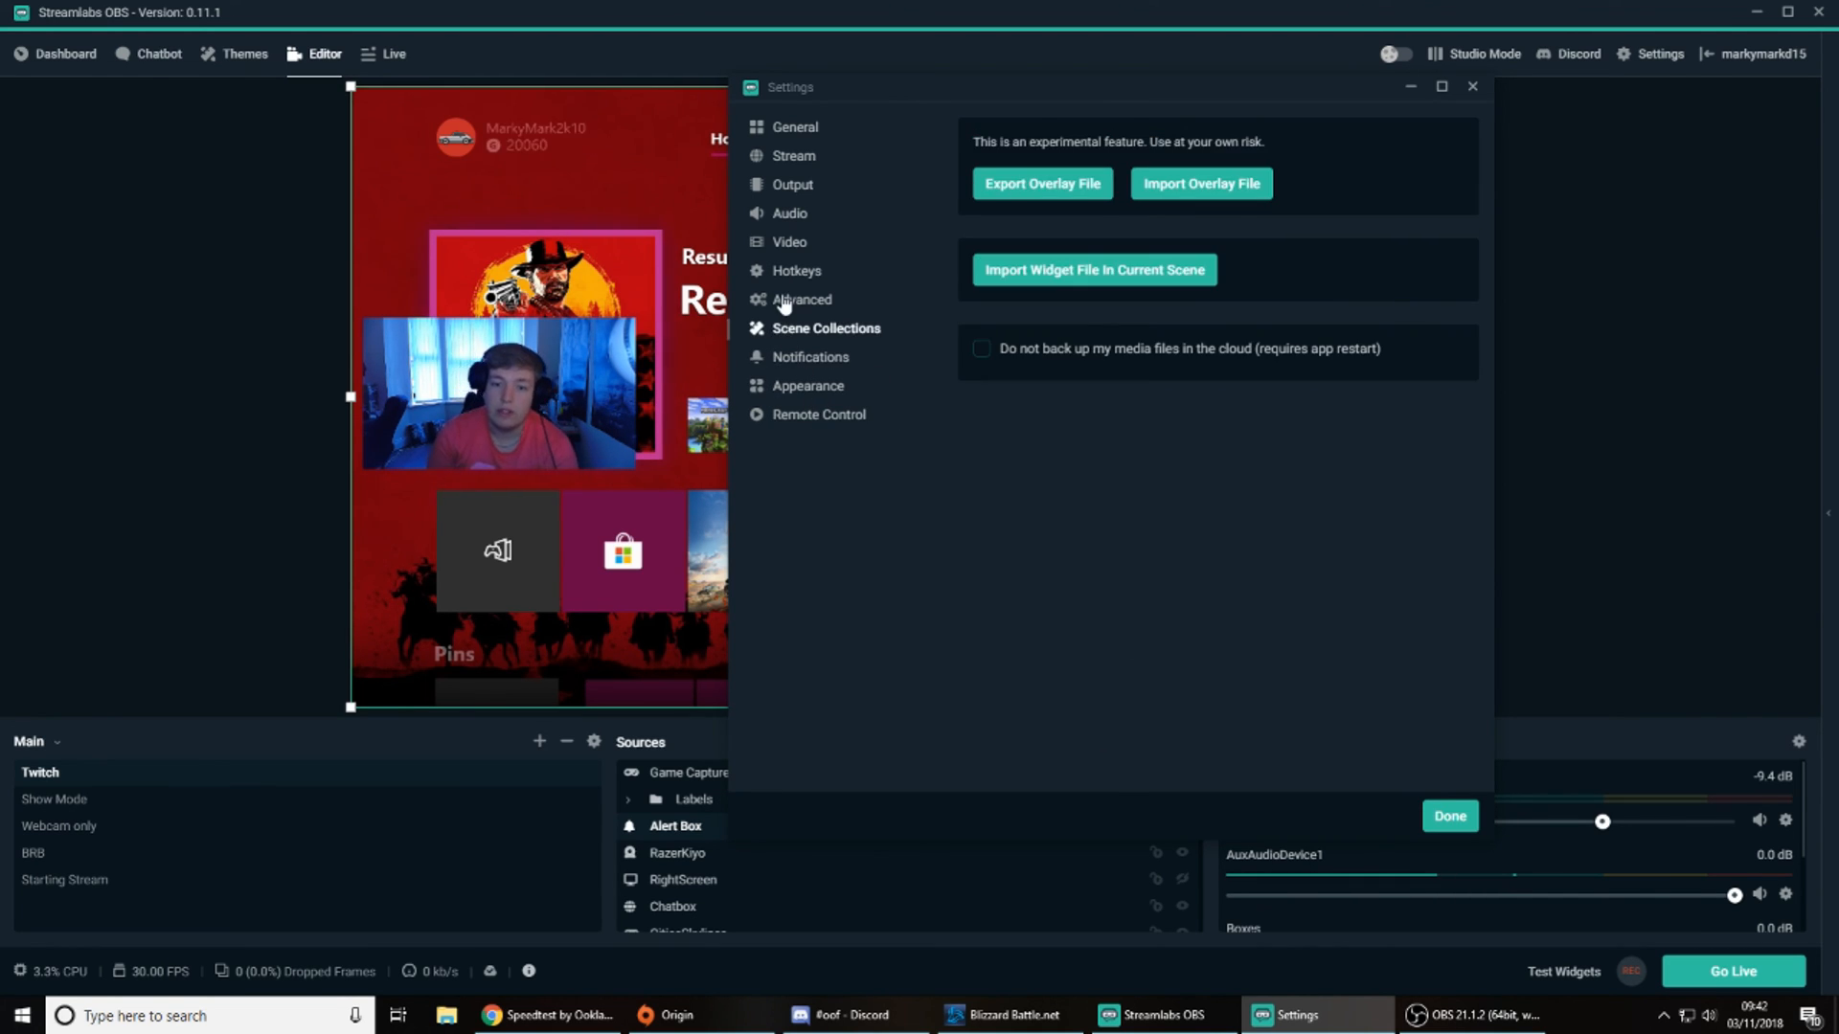
pyautogui.click(782, 299)
pyautogui.click(784, 272)
pyautogui.click(780, 245)
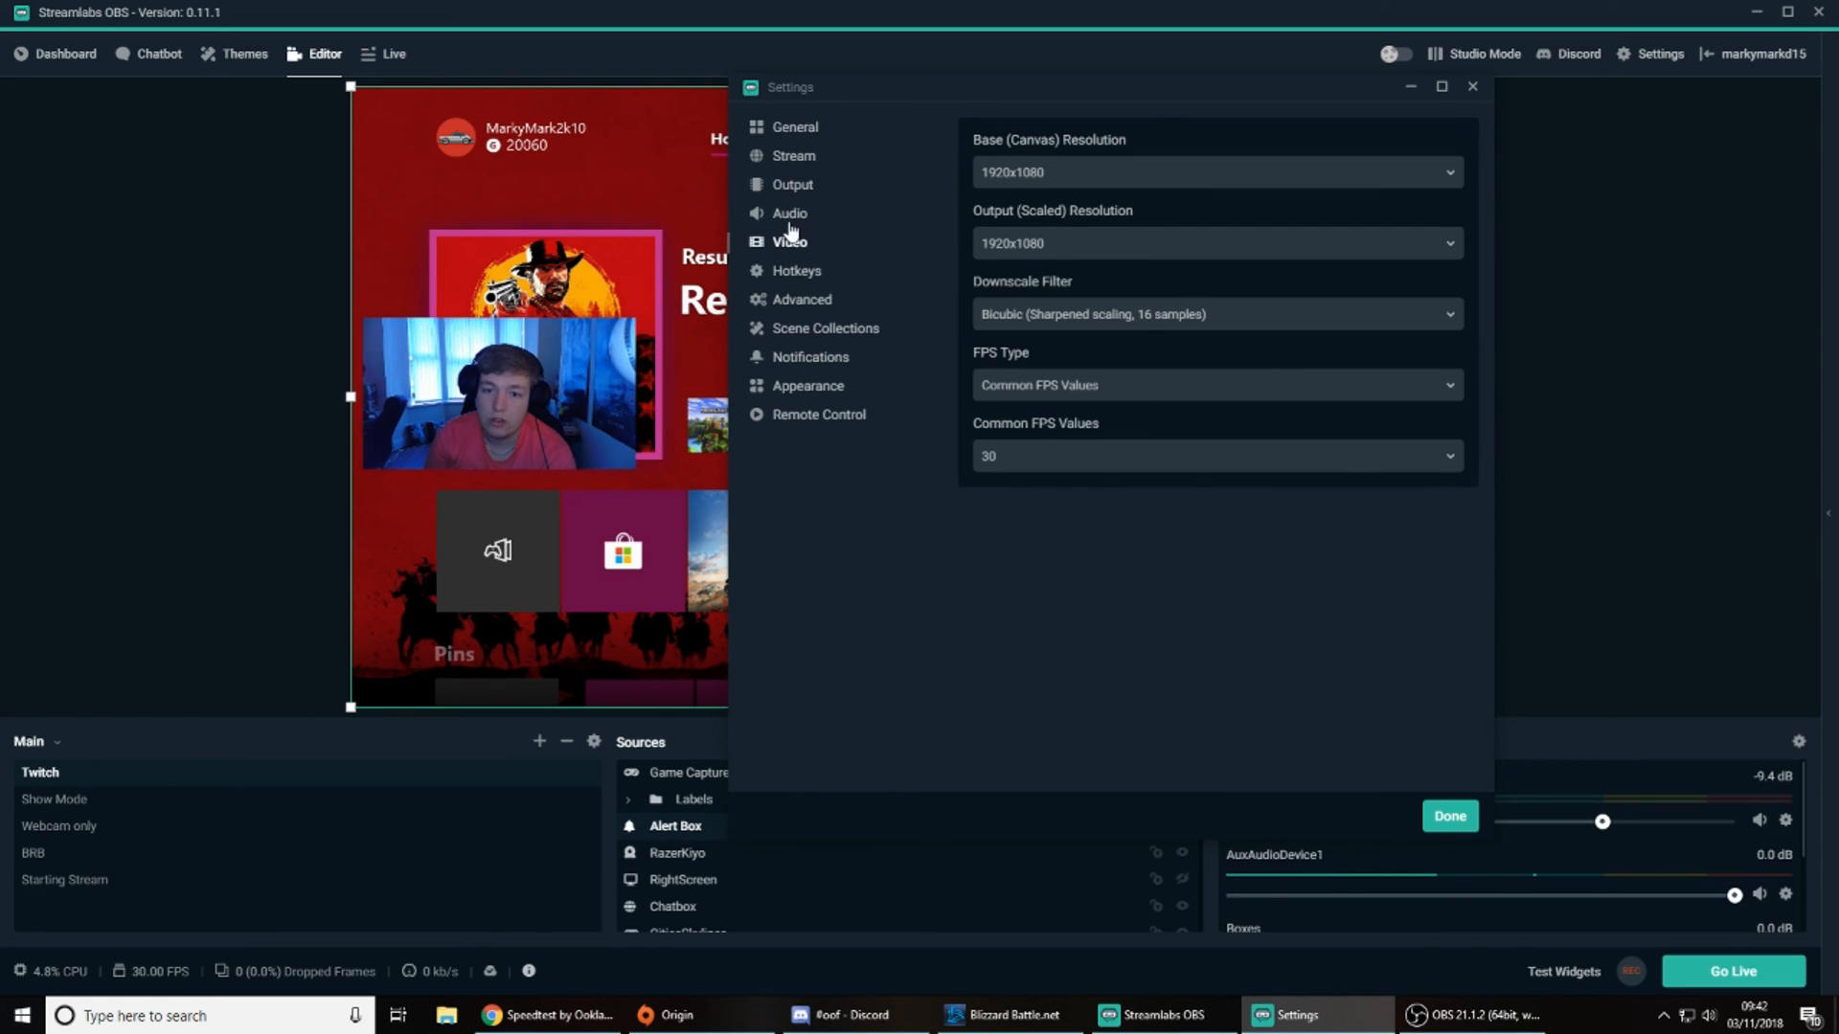
pyautogui.click(777, 213)
pyautogui.click(791, 184)
pyautogui.click(795, 155)
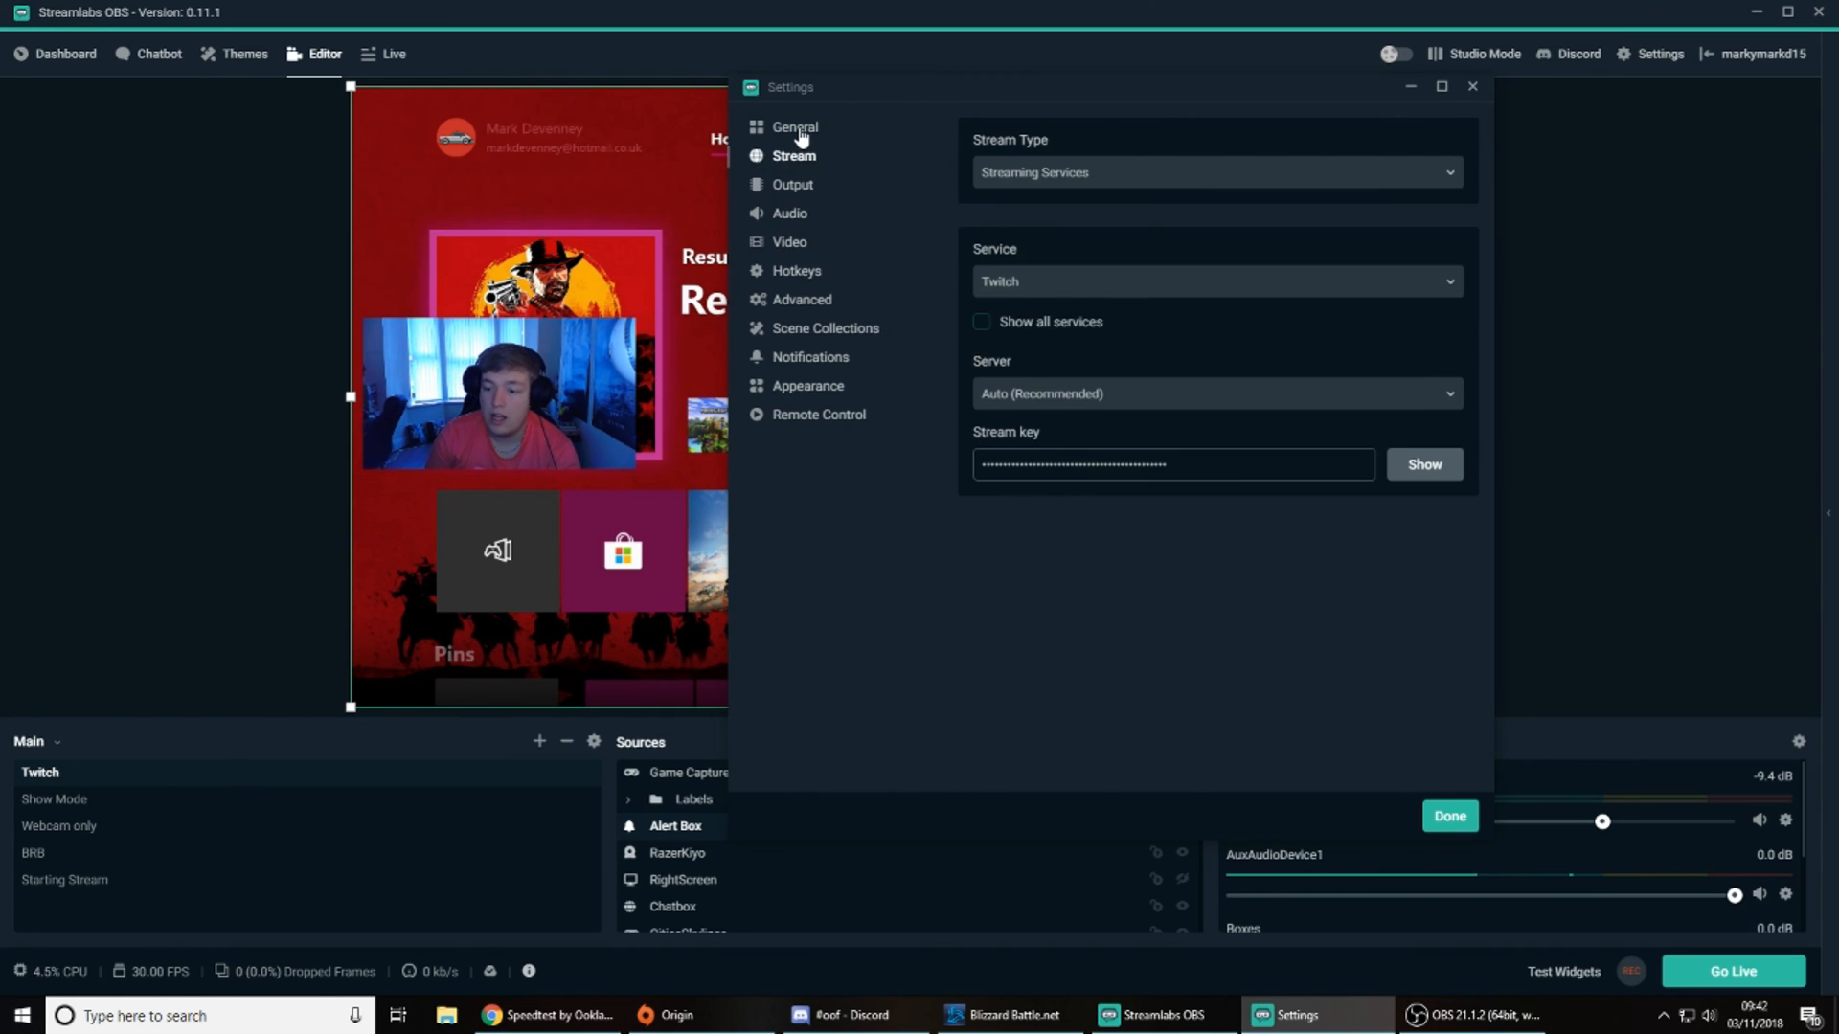
pyautogui.click(800, 132)
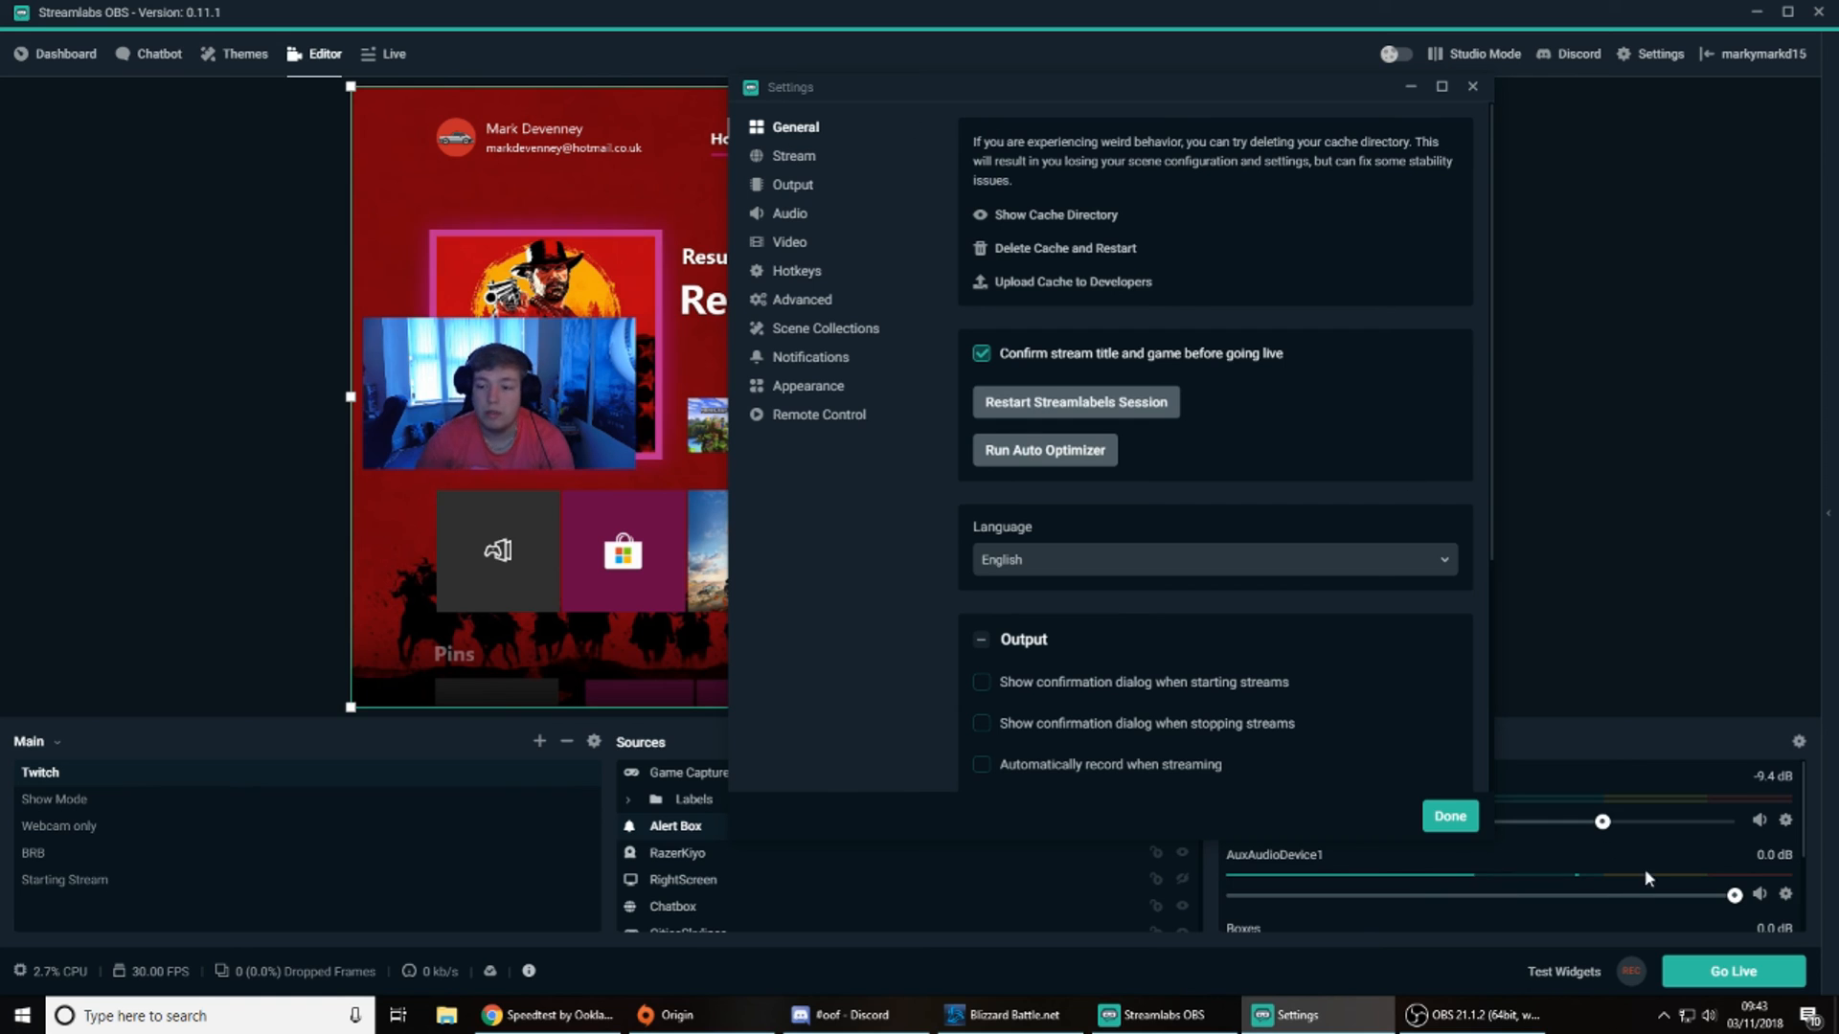
pyautogui.click(1450, 817)
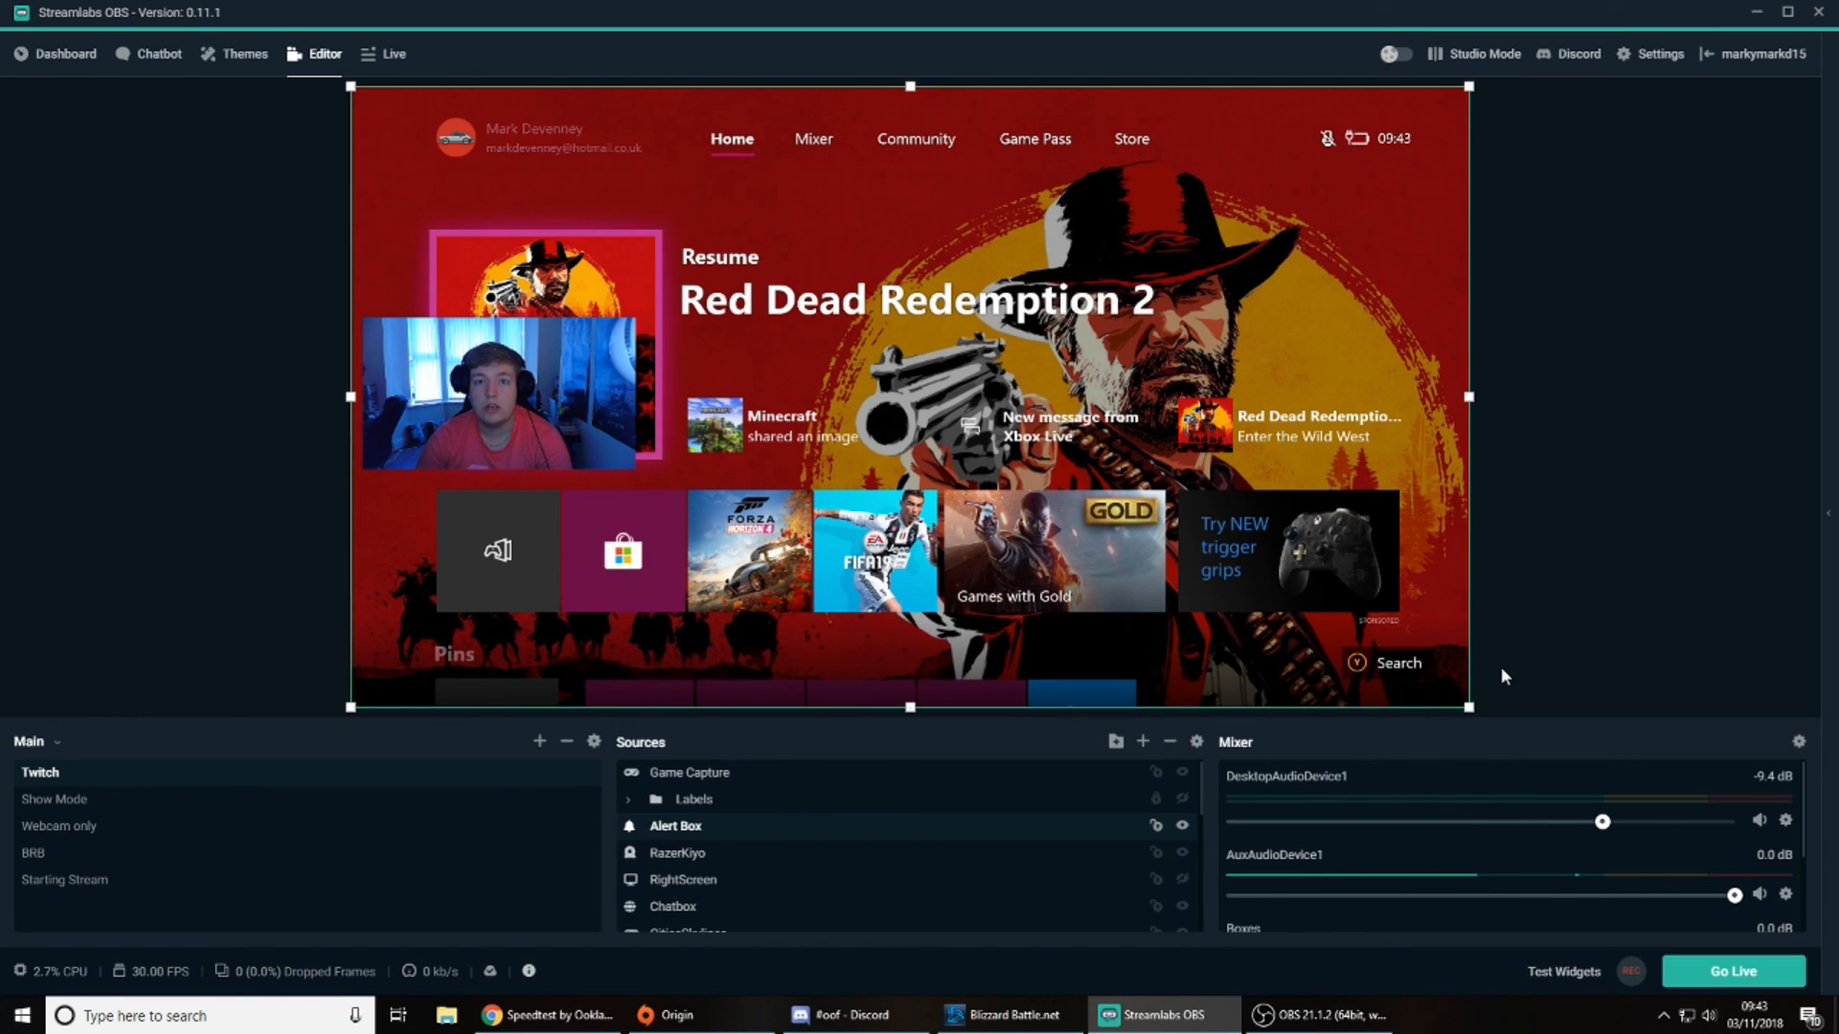